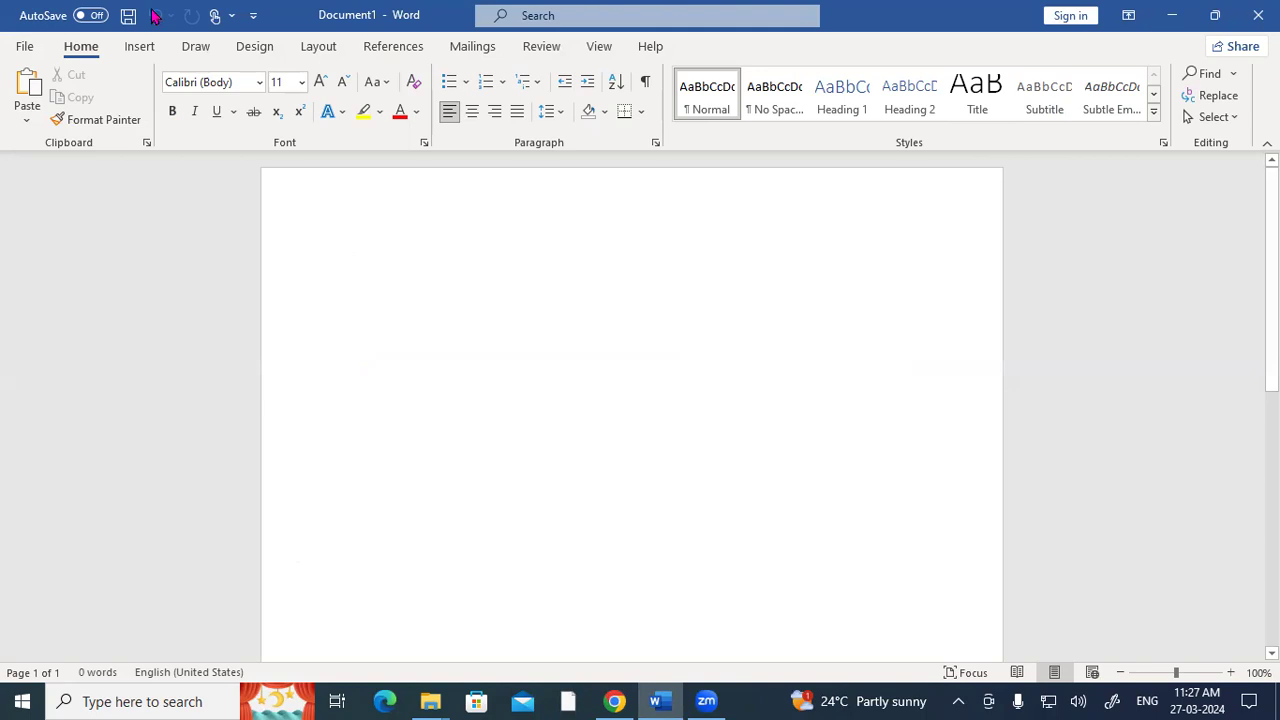
Step: Show the File > Account page with Office LTSC Professional Plus 2021, Version 2108
click(24, 46)
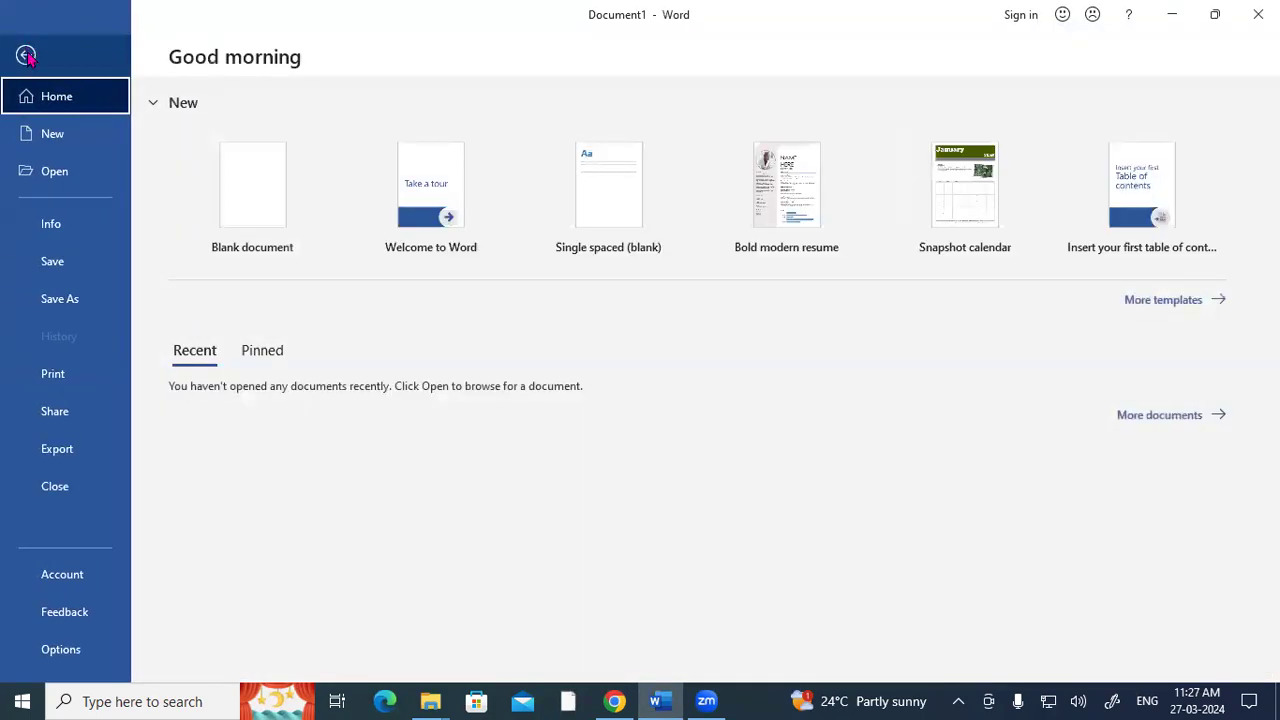
click(86, 576)
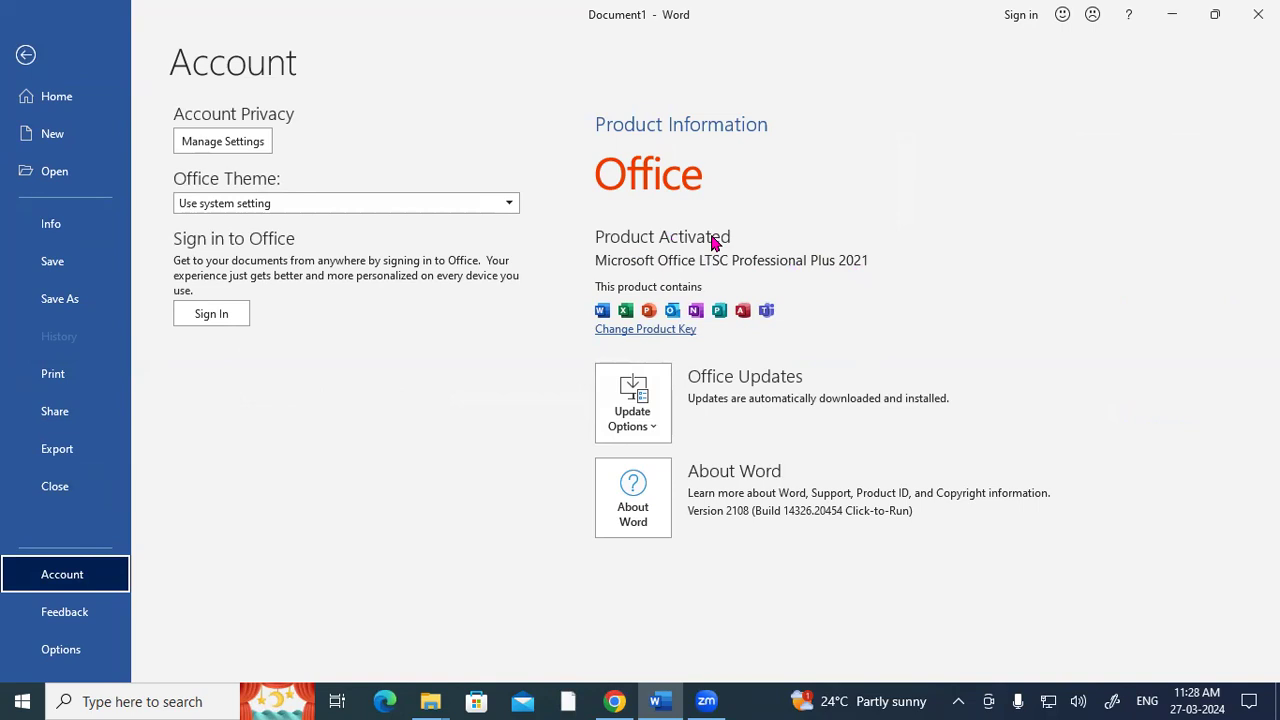
Step: Relaunch Word through Run (winword) into a blank document and open Insert > Get Add-ins
click(1258, 14)
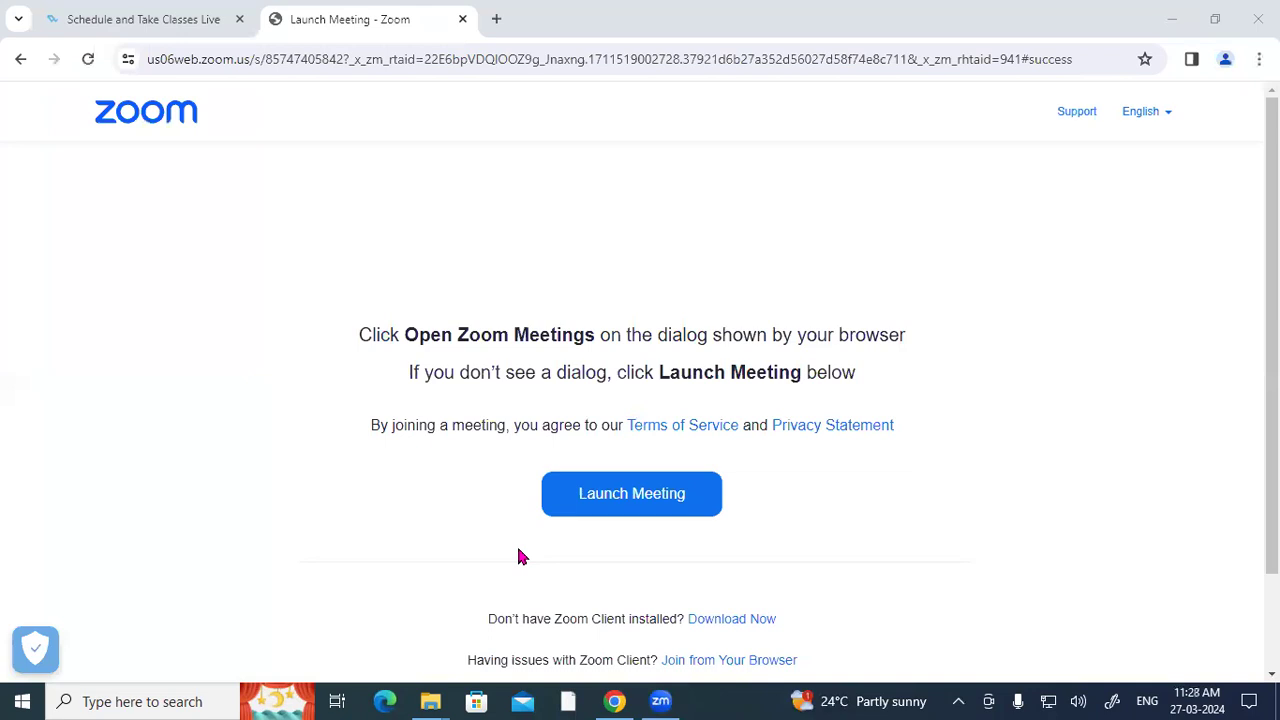
key(super+r)
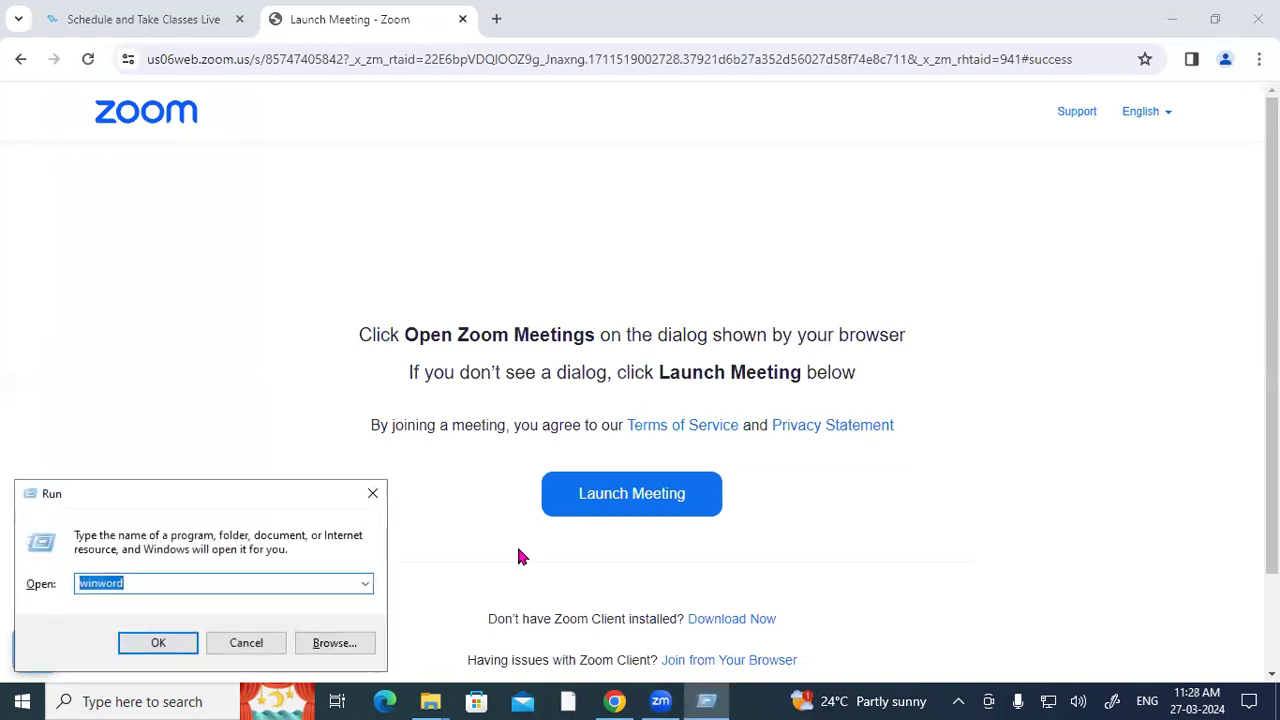
key(Return)
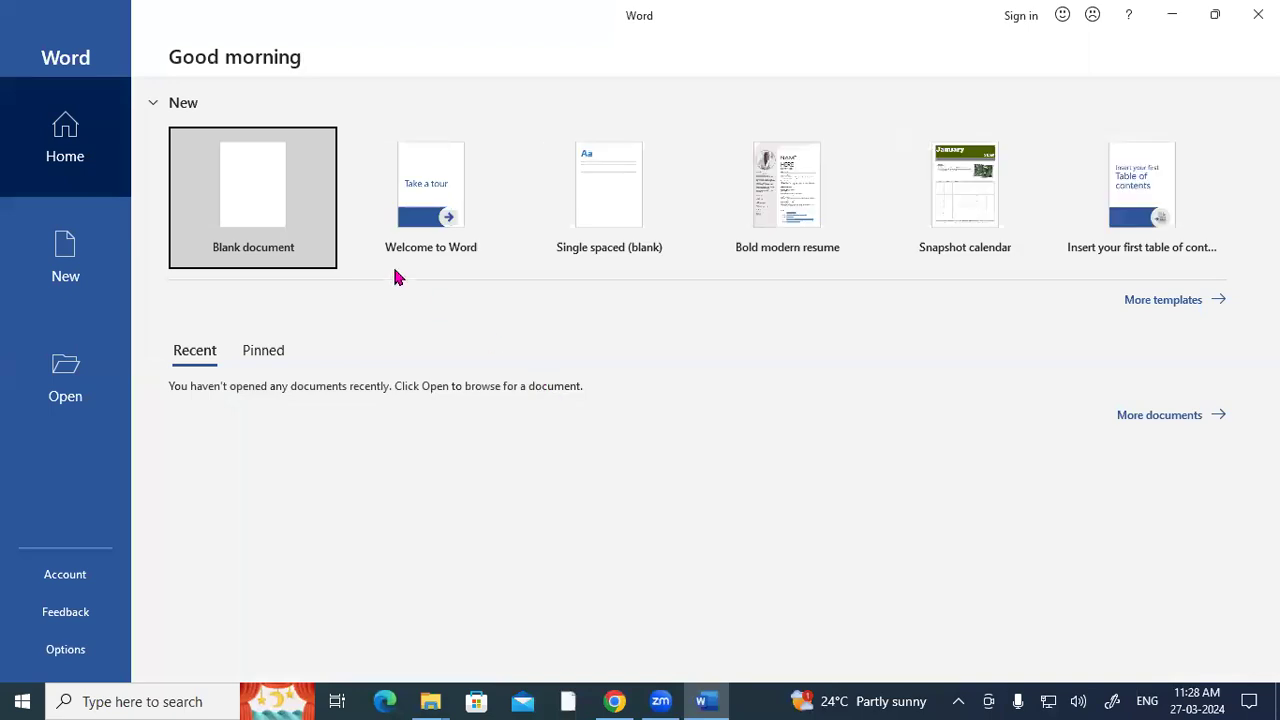
click(297, 215)
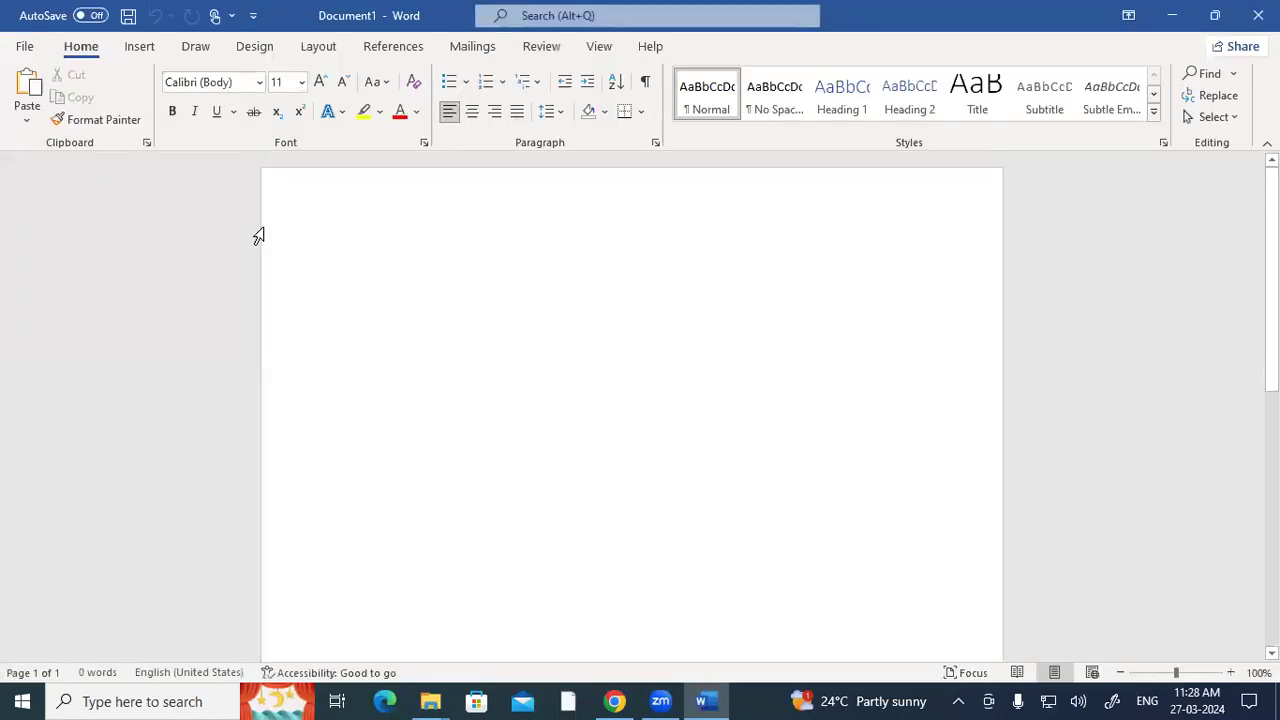
click(142, 48)
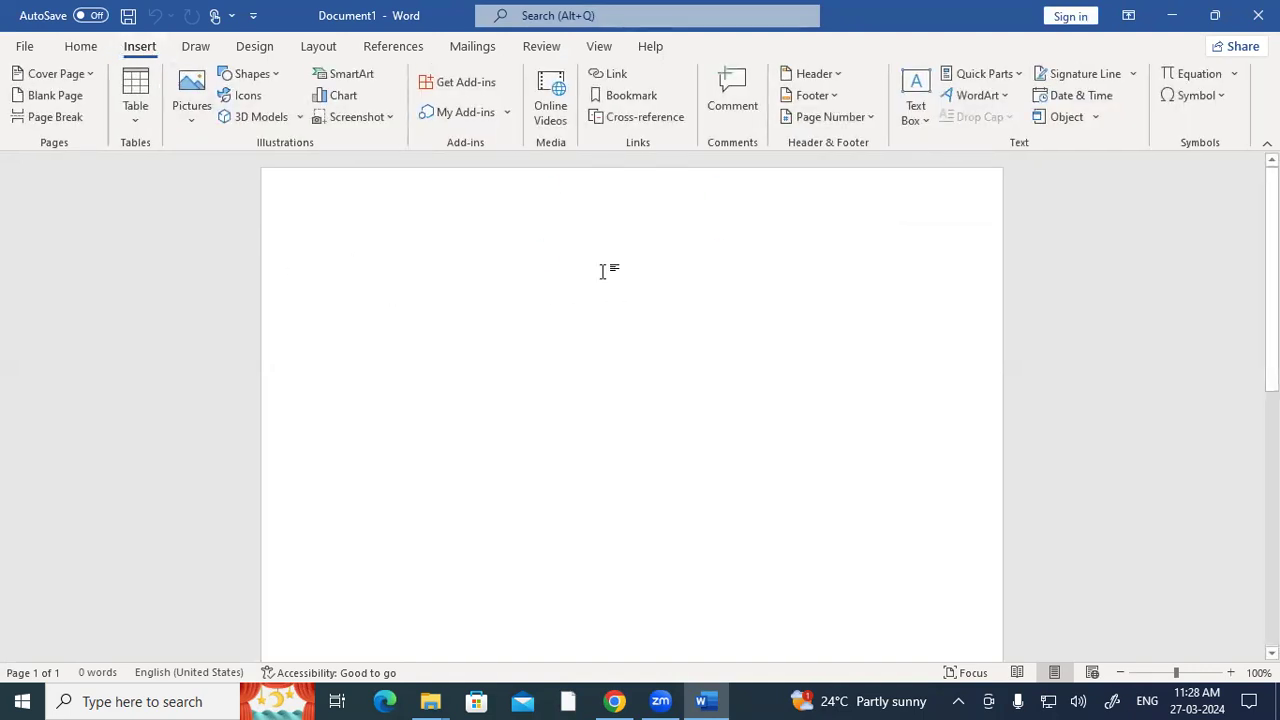
click(449, 89)
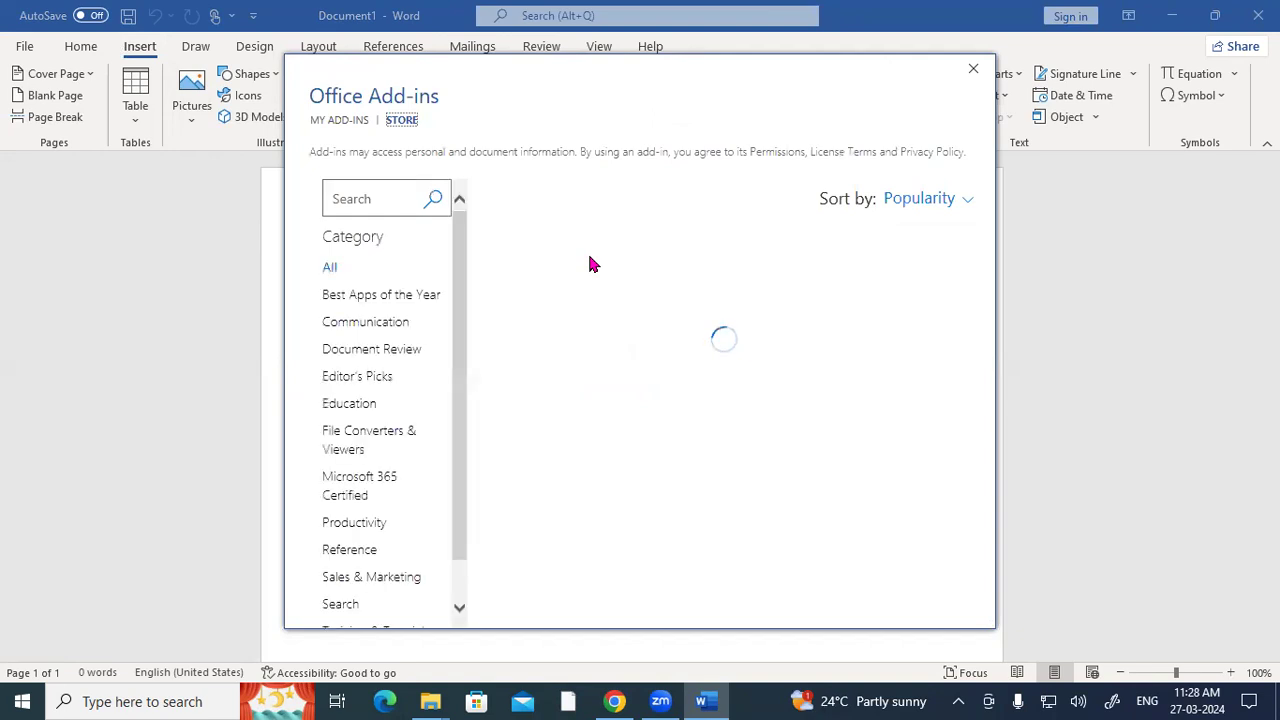
Step: Search the store for 'goswriter' and add Ghostwriter, accepting its license terms
click(357, 196)
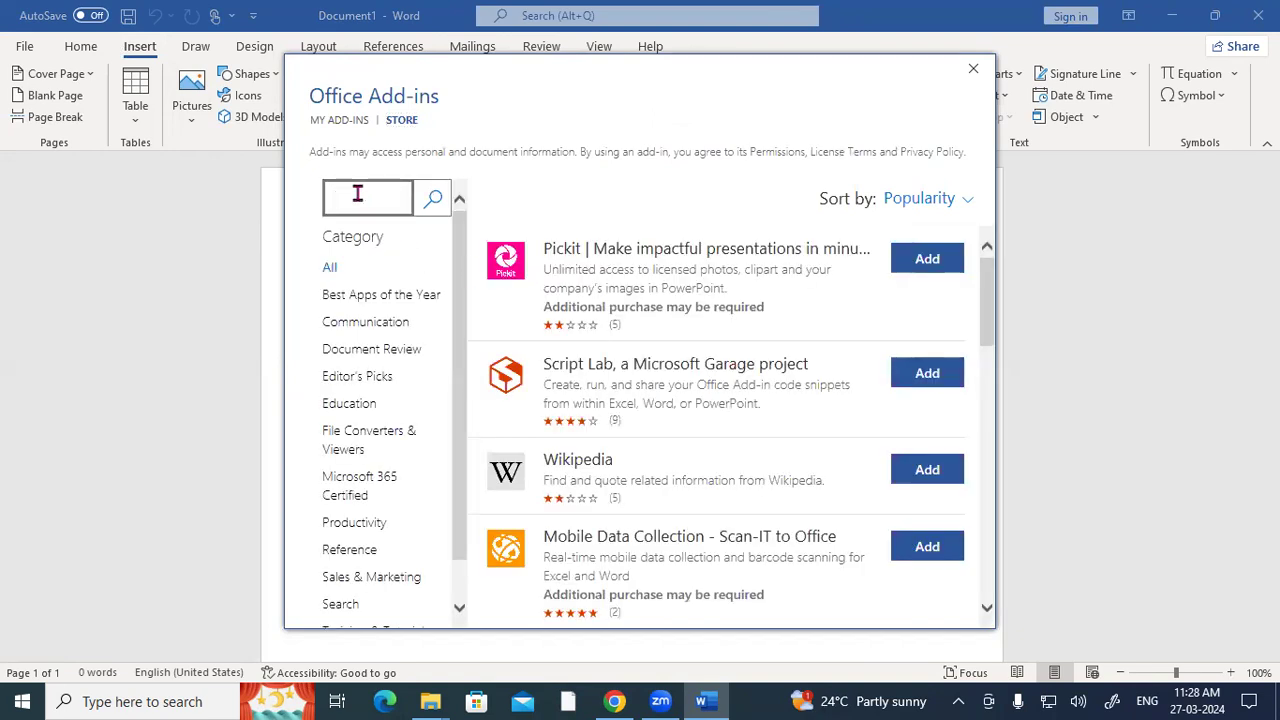
text(gostwriter)
click(428, 204)
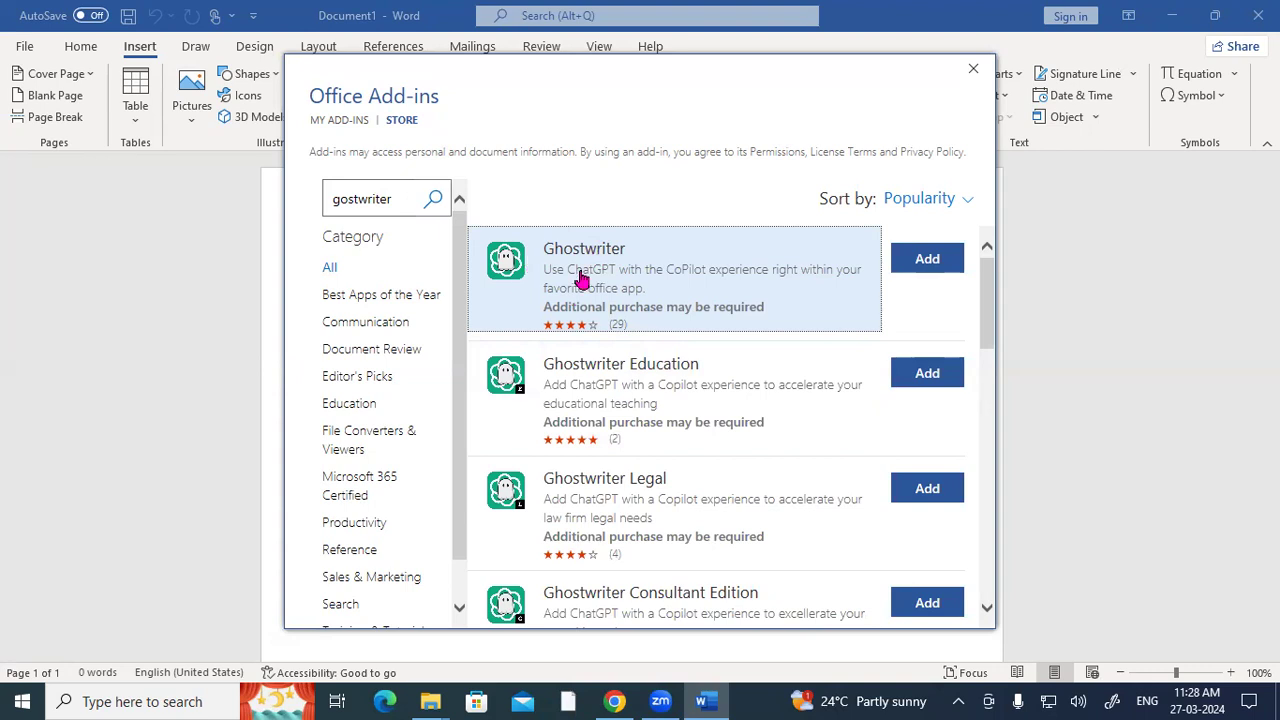
click(928, 260)
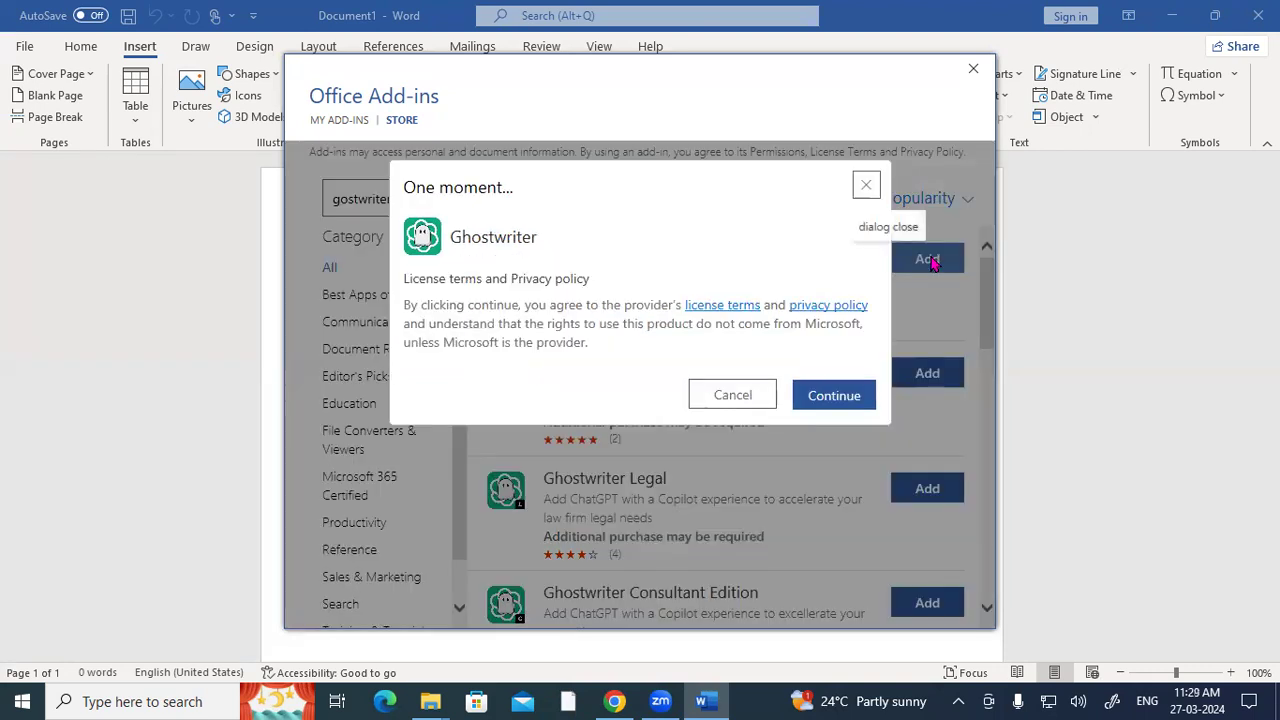
click(845, 396)
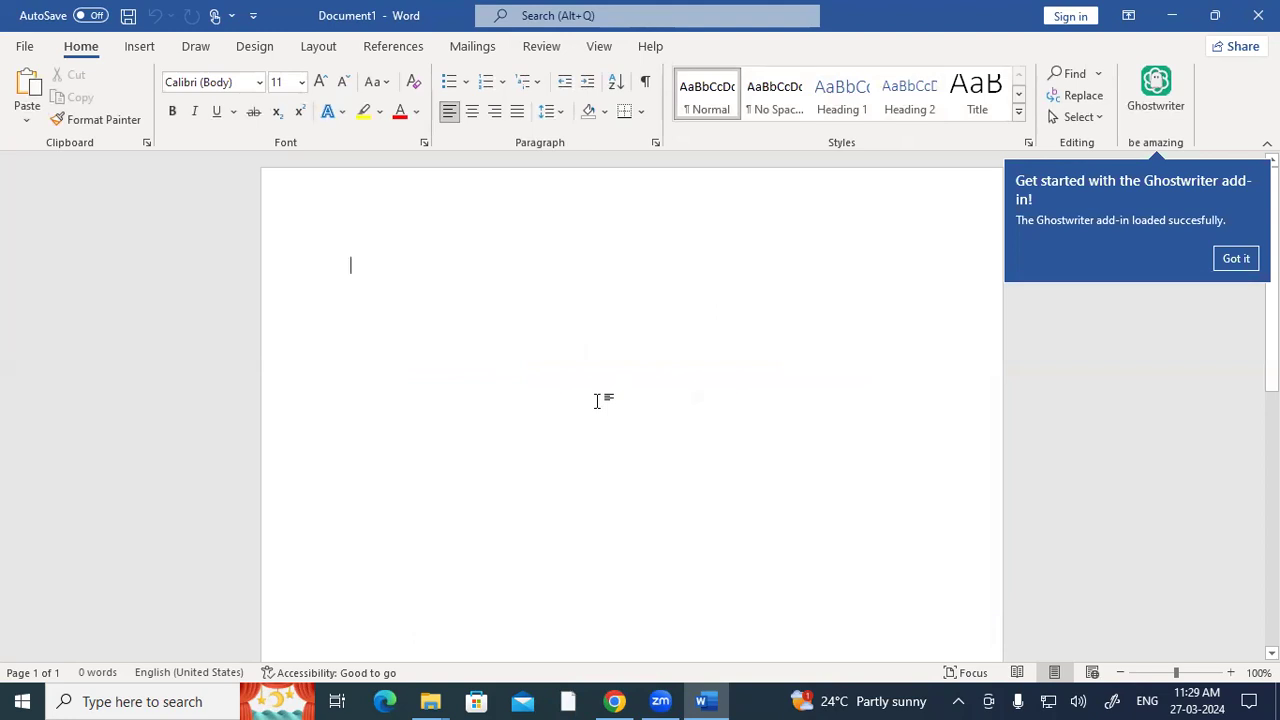
Step: Remove the Ghostwriter add-in from the ribbon and confirm the removal
right_click(1152, 88)
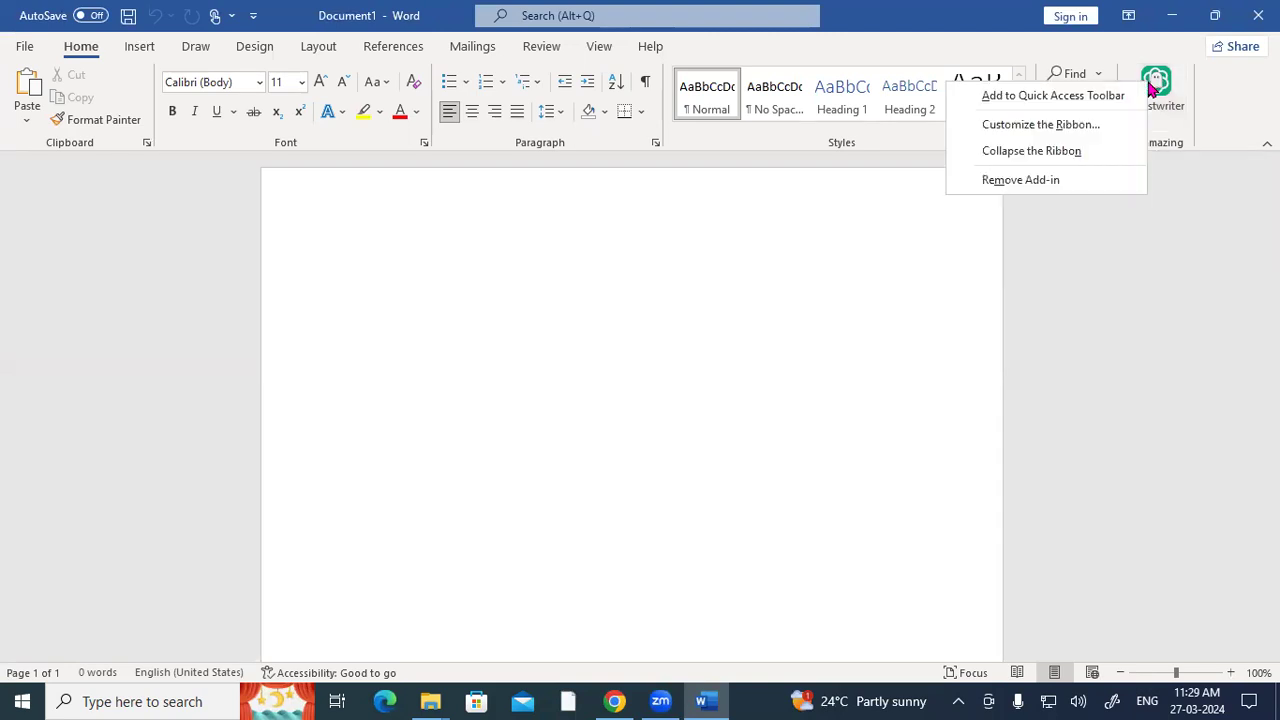
click(1036, 182)
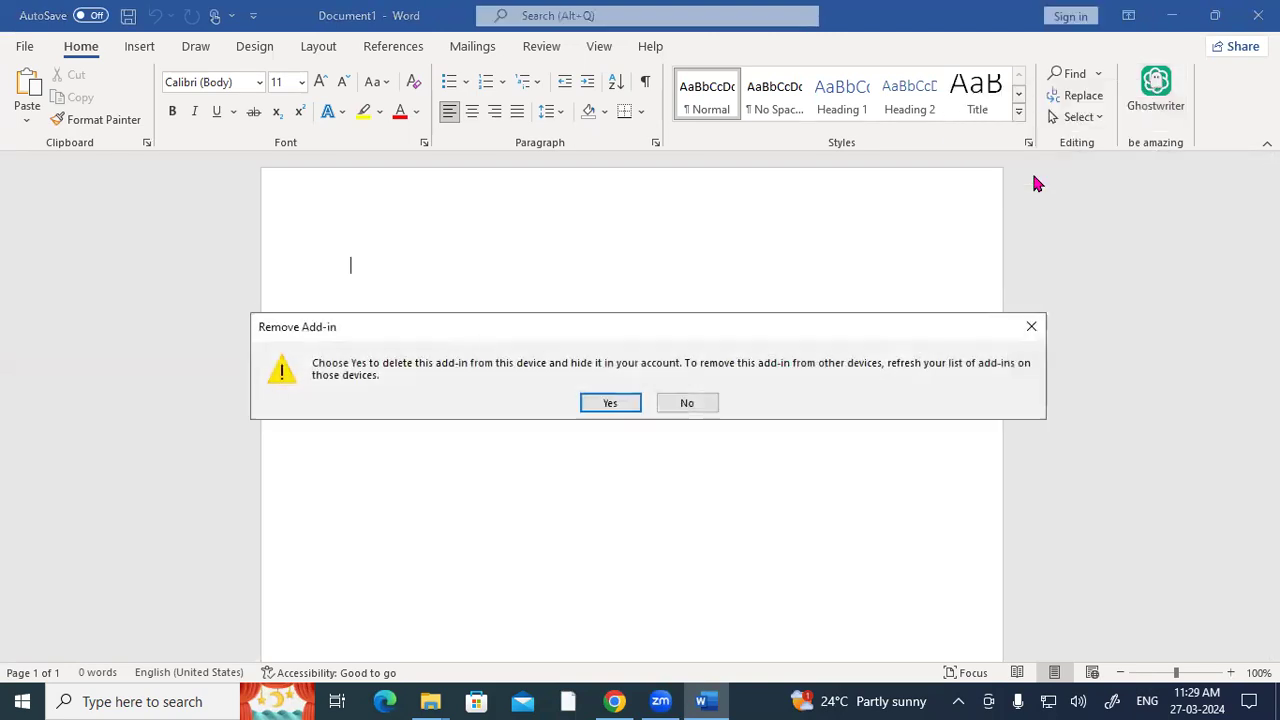
click(618, 403)
Step: Close Word and relaunch it via Run (winword) with a new blank document
click(1258, 15)
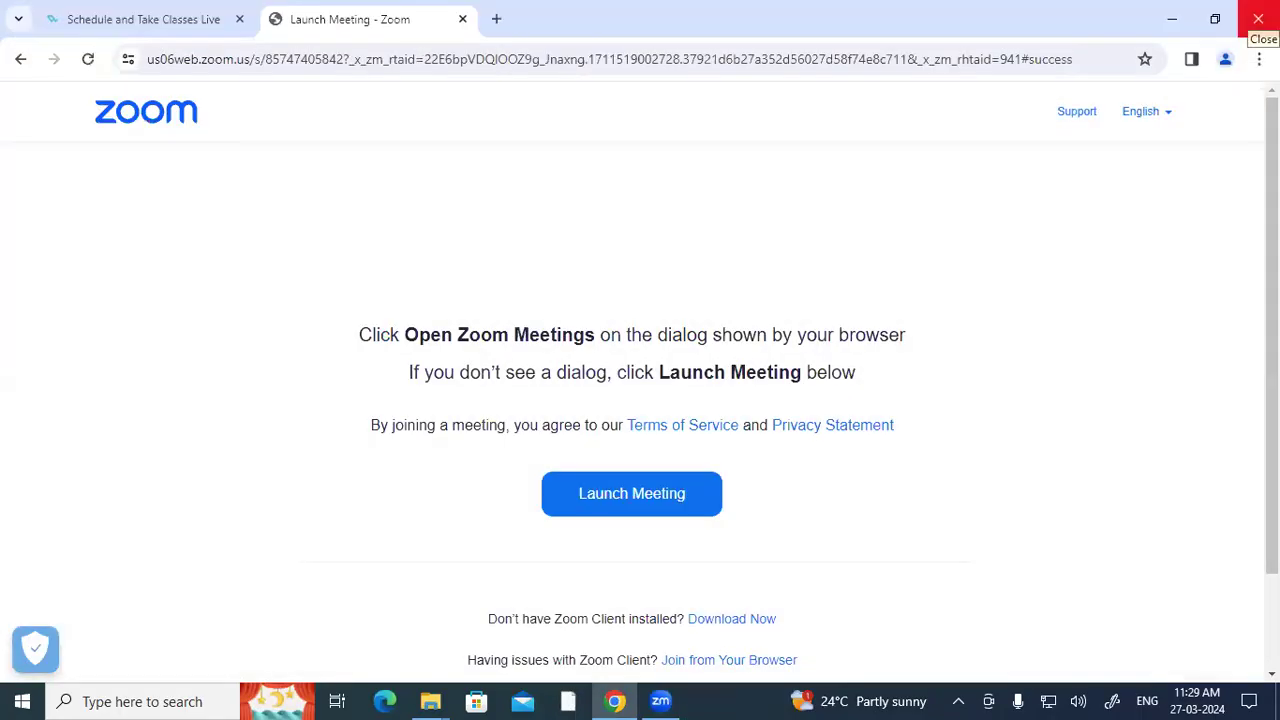
key(super+r)
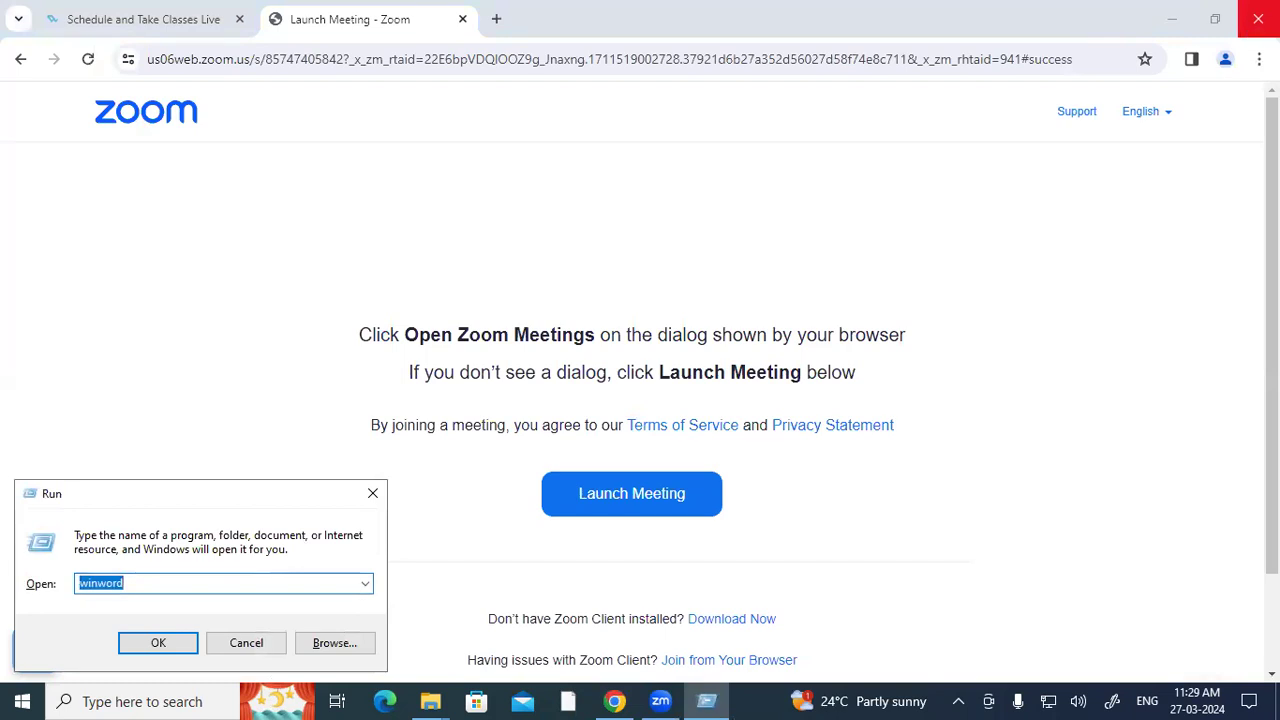
key(Return)
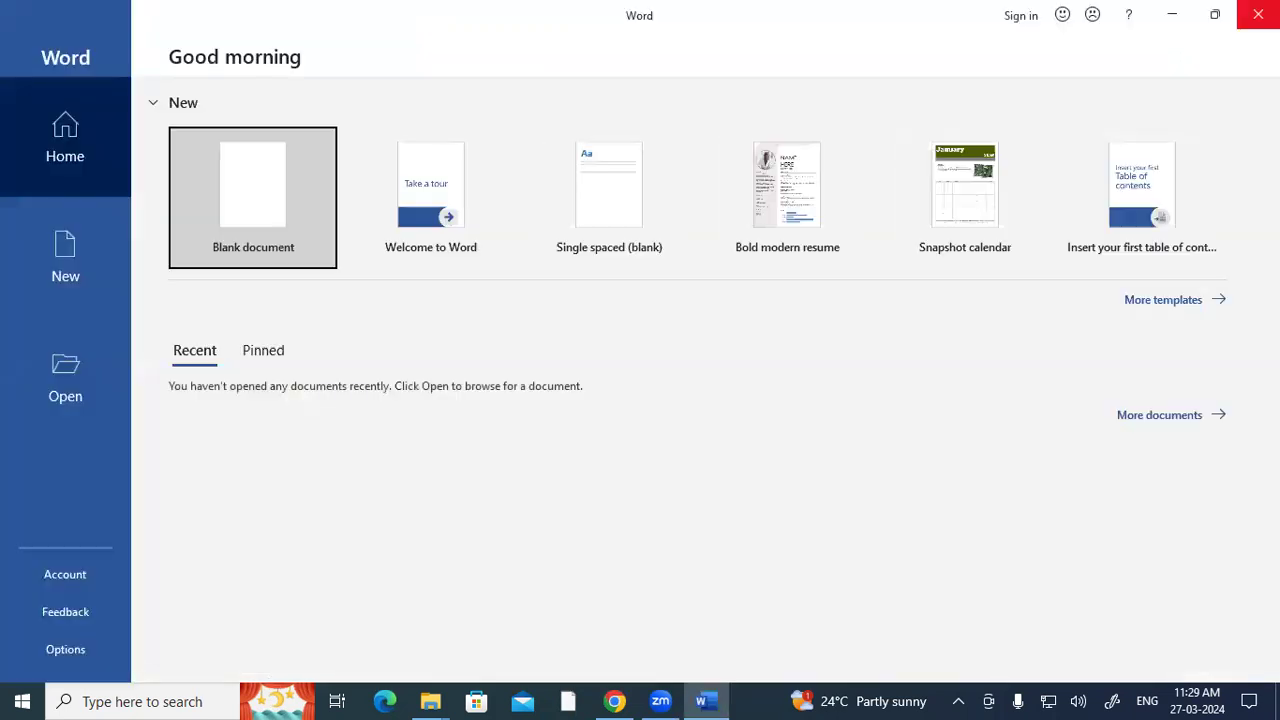
click(269, 203)
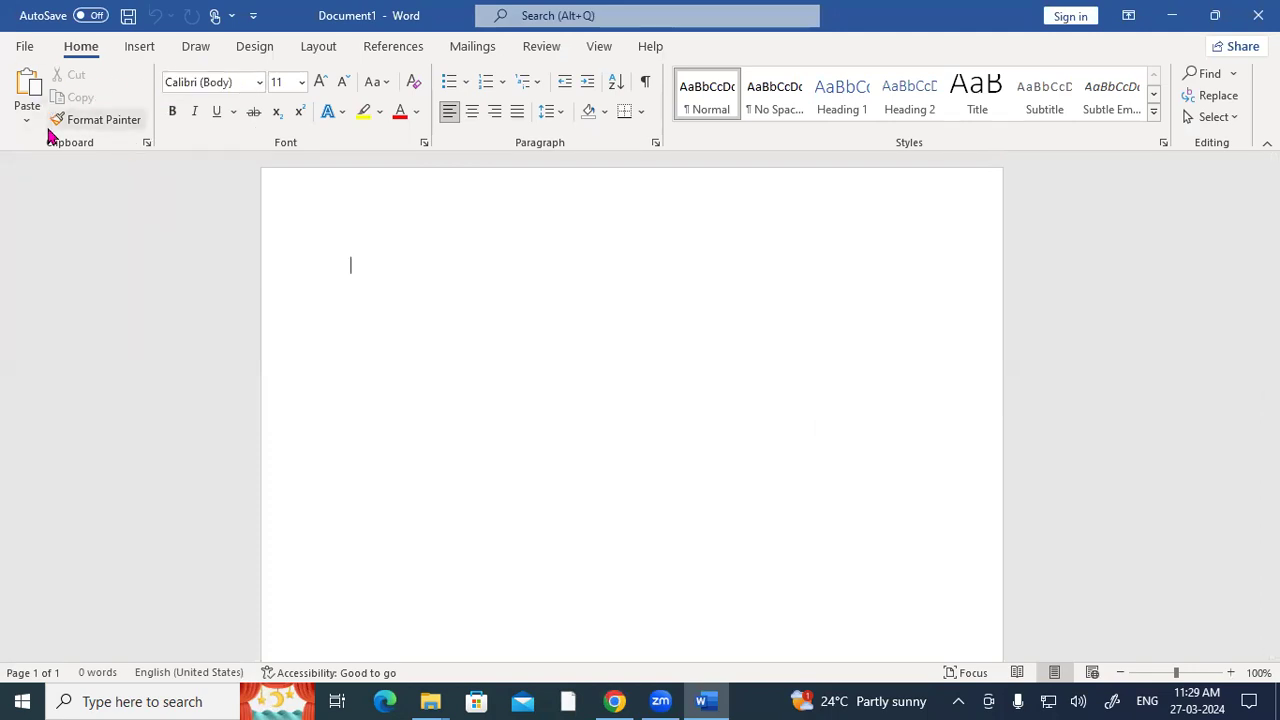
Step: Review the Office account and product details under File > Account, then return to the document
click(24, 46)
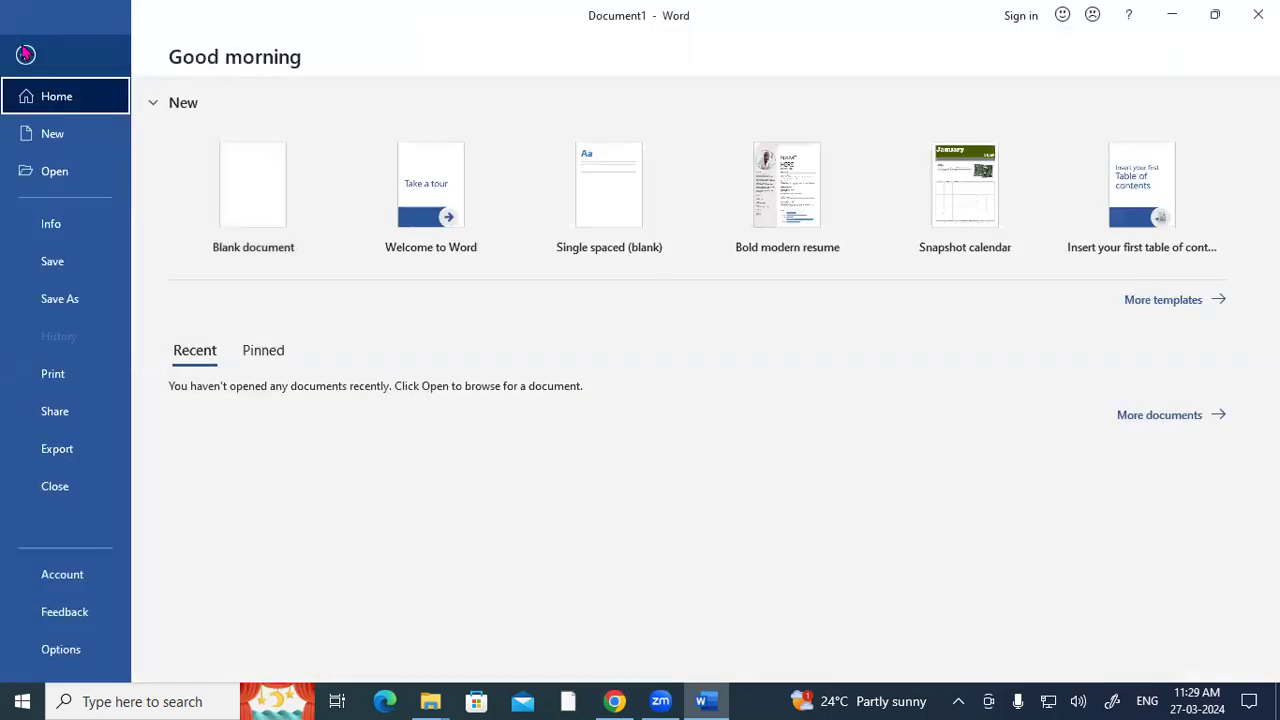
click(40, 575)
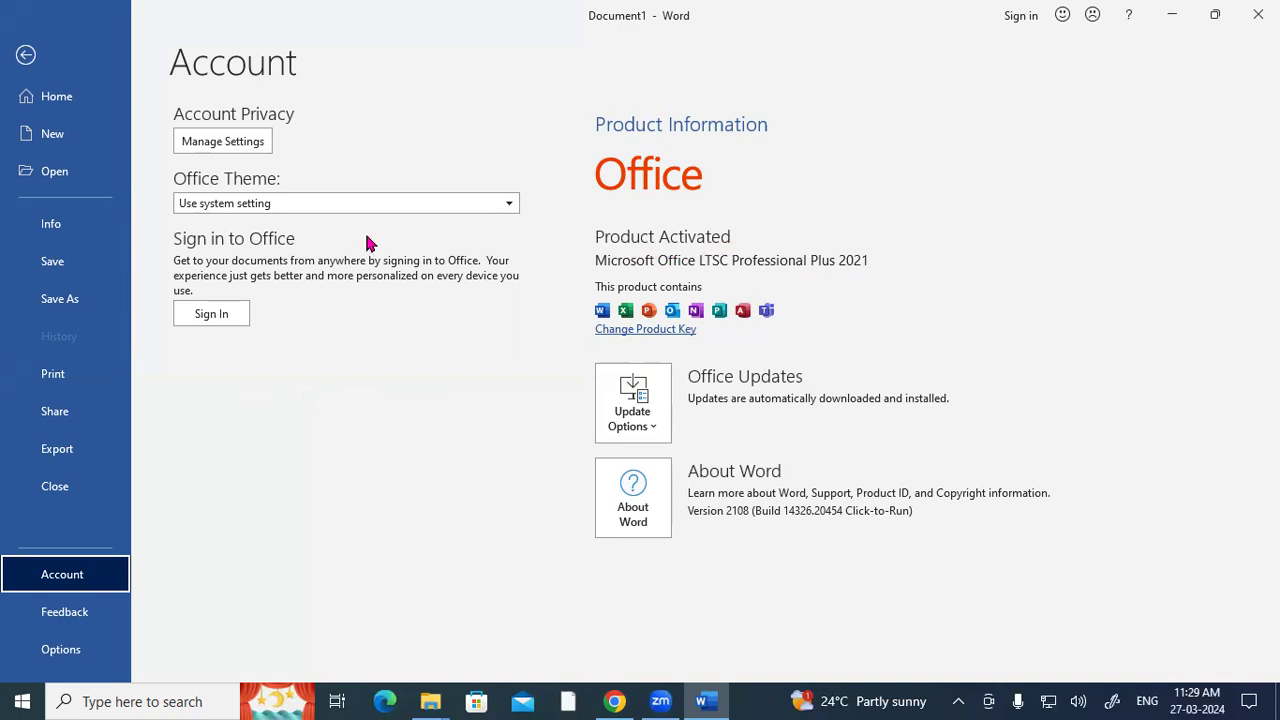
click(26, 57)
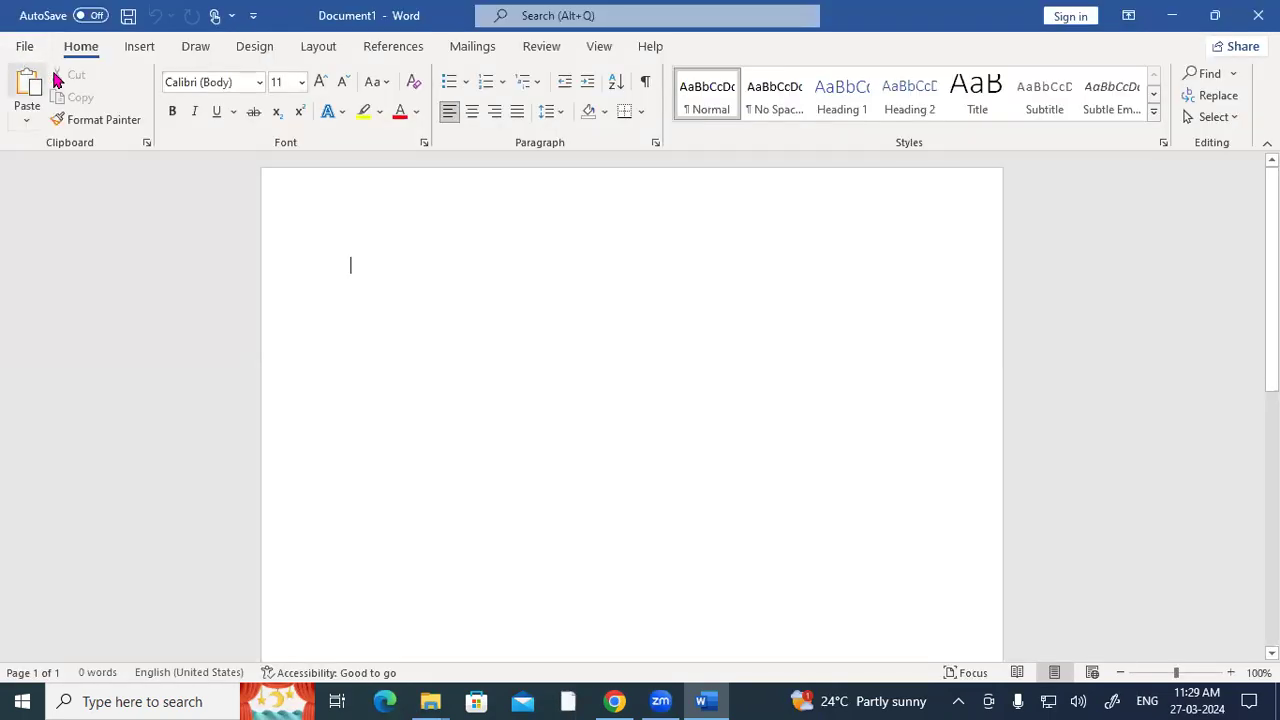
Step: Search the Office Add-ins store for 'ghostwriter' and select the search term
click(132, 48)
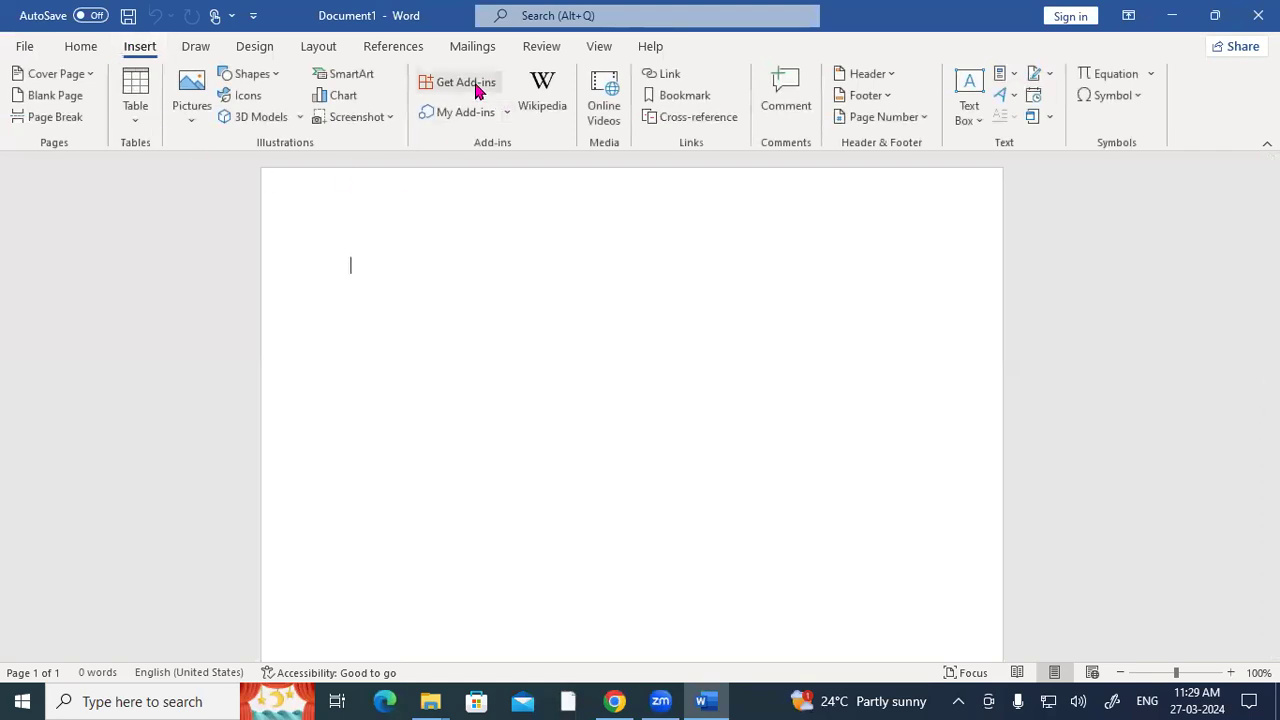
click(478, 91)
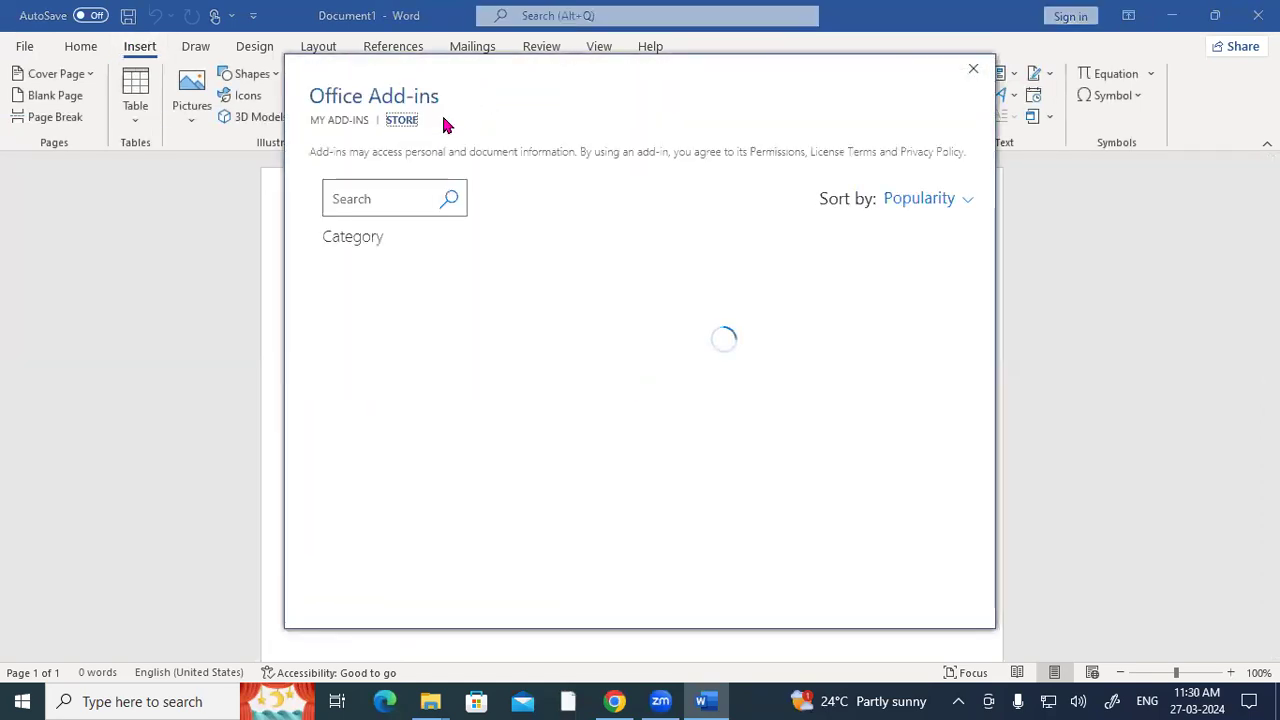
click(365, 196)
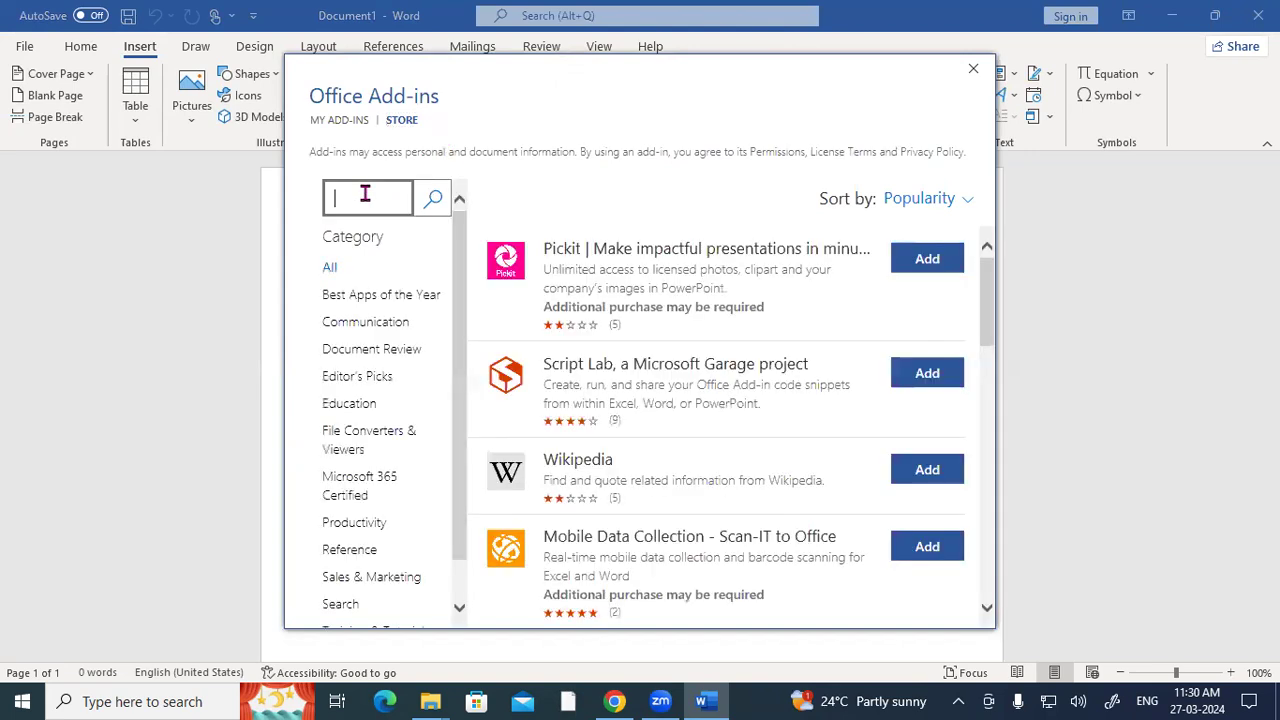
text(ghost)
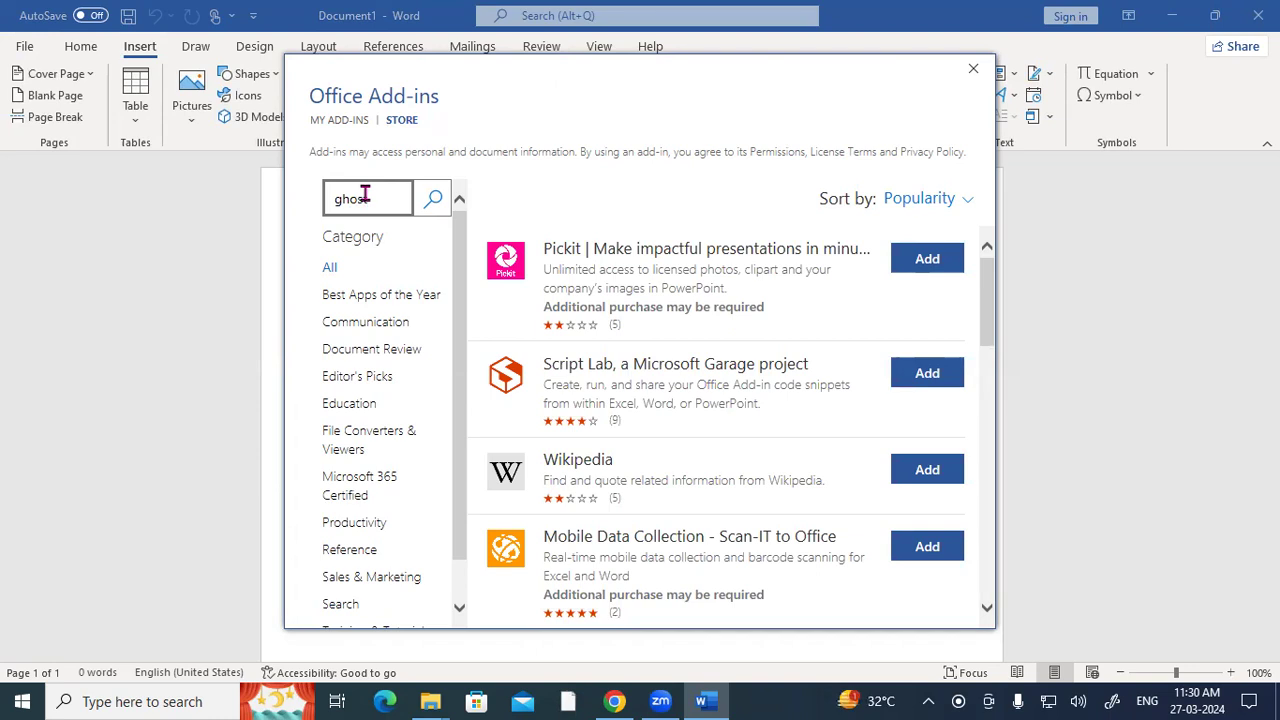
text(writer)
key(Return)
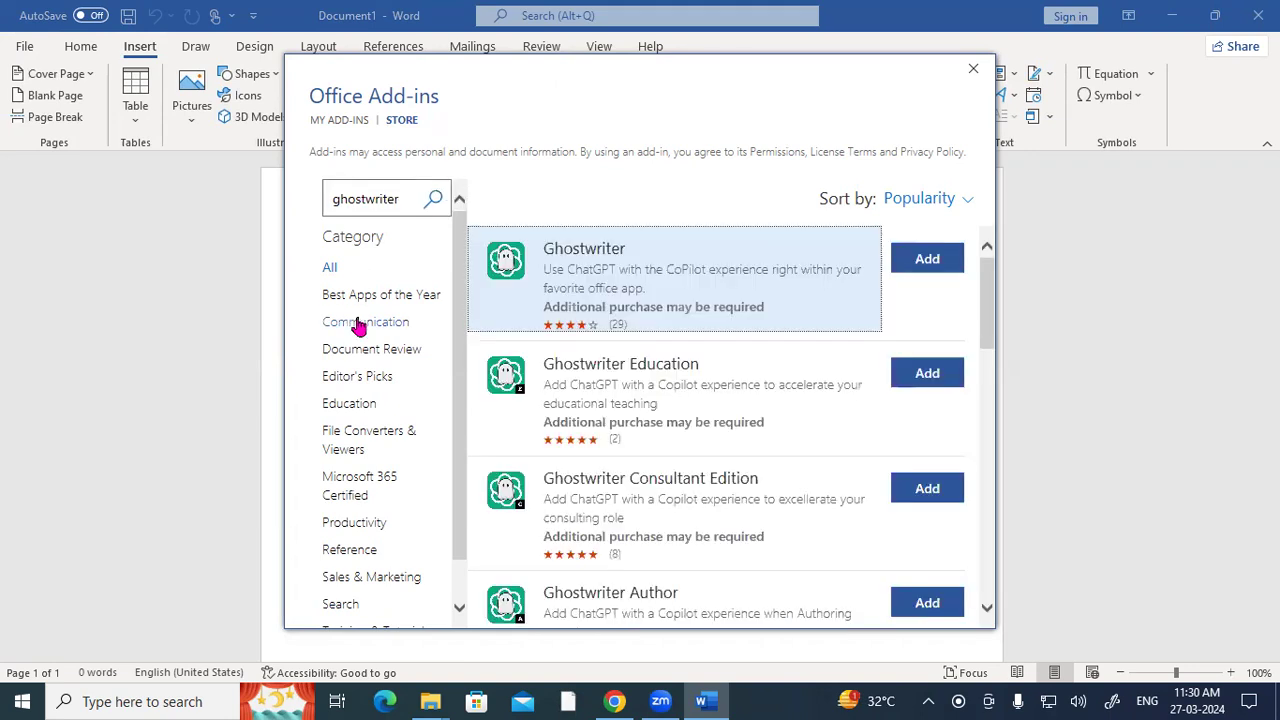
drag(333, 200, 408, 200)
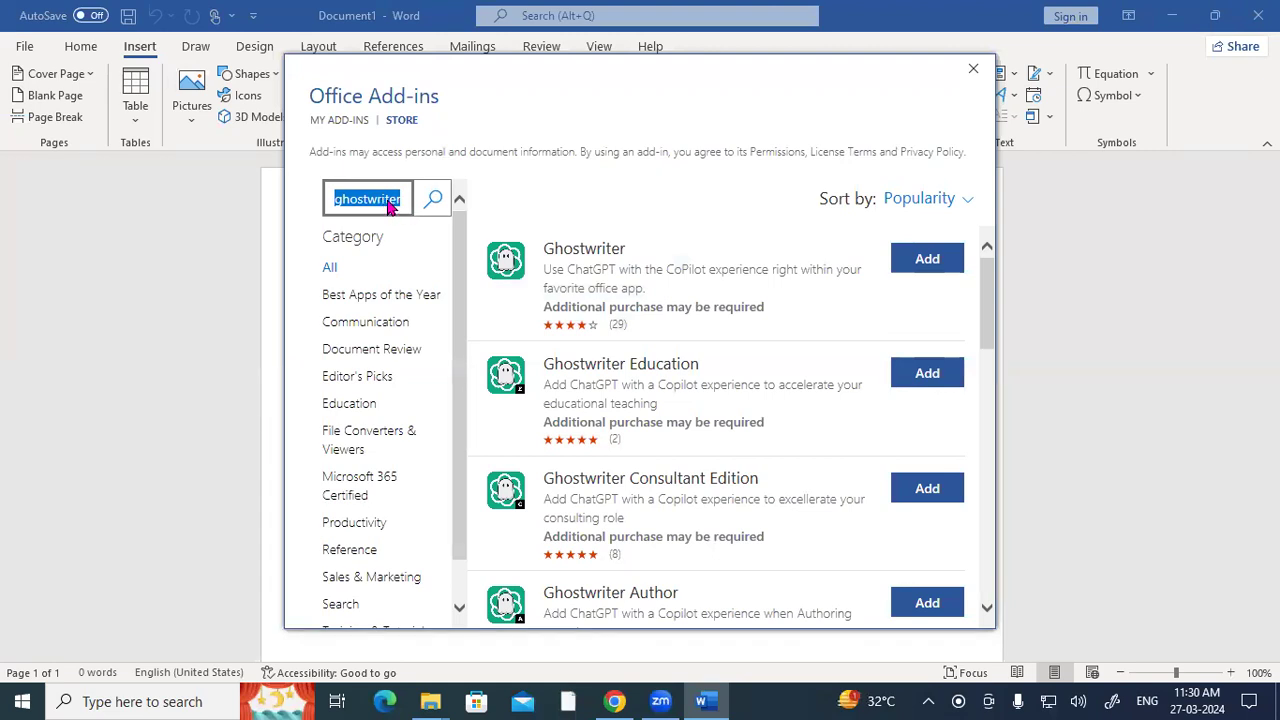
key(super+r)
Step: Launch Notepad from the Run box, enter and select 'ghostwriter', then switch back to Word's Add-ins window
text(no)
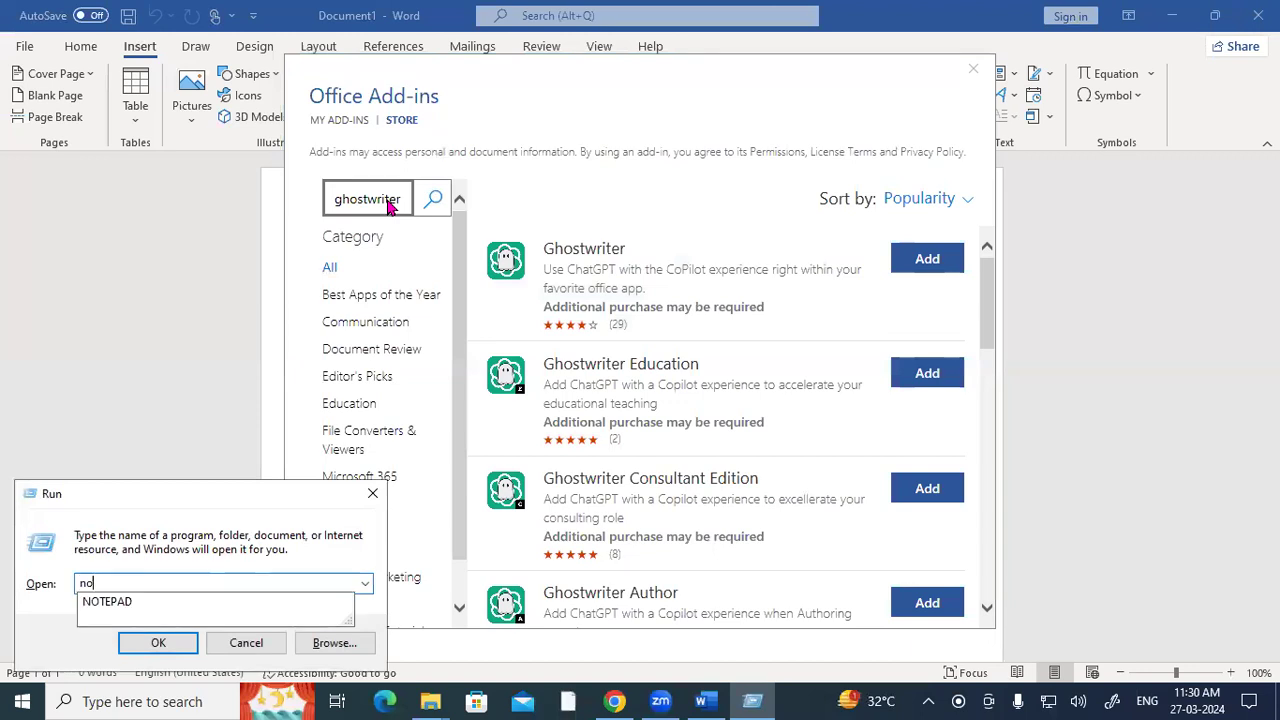
key(Down)
key(Return)
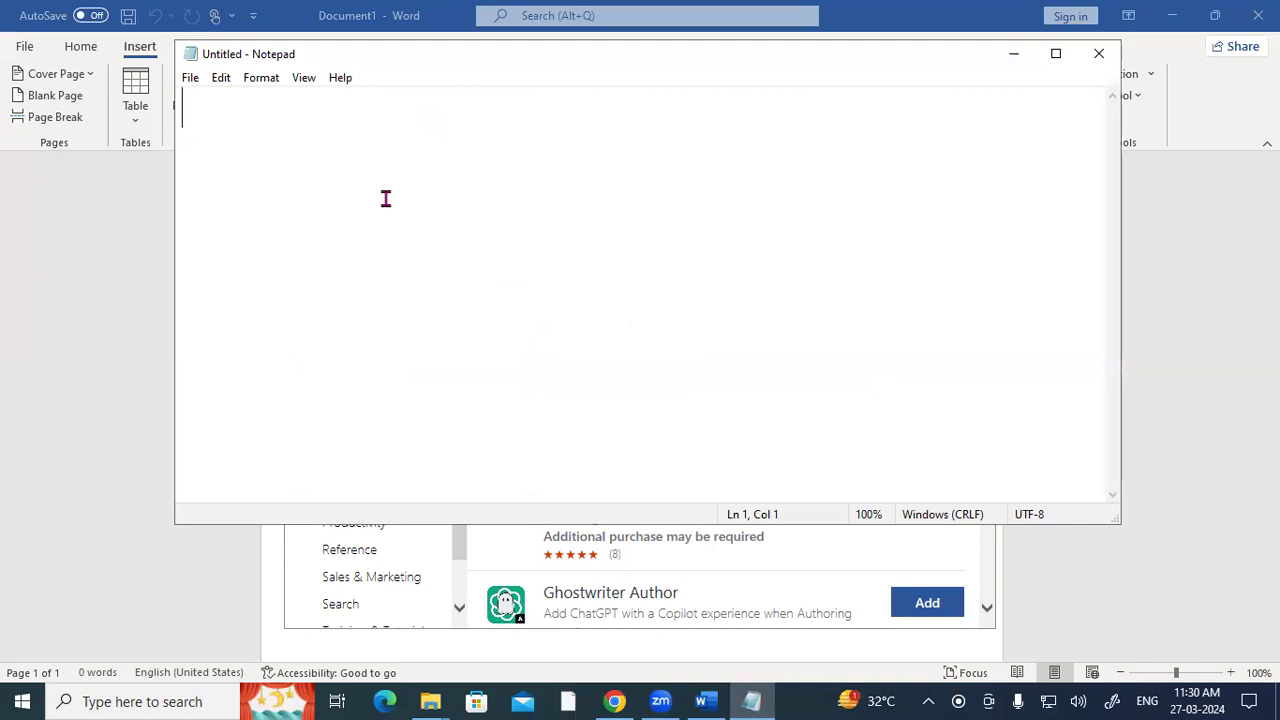
text(ghost)
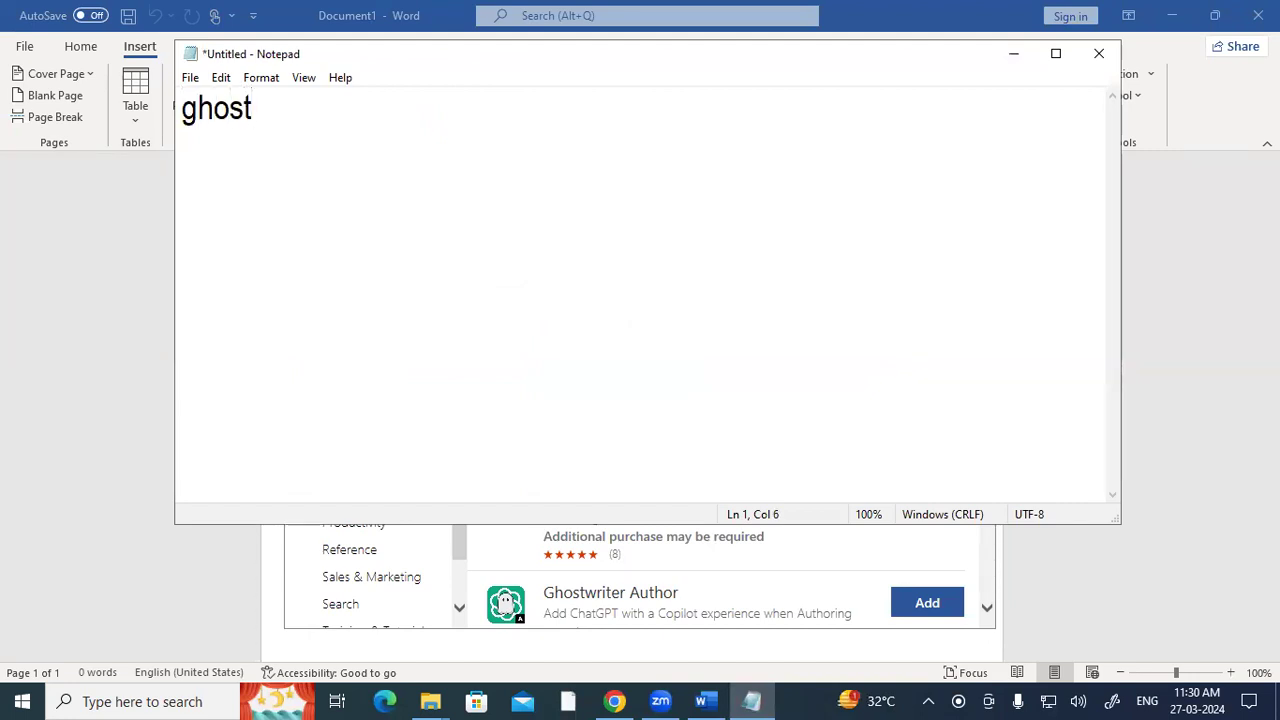
text(writ)
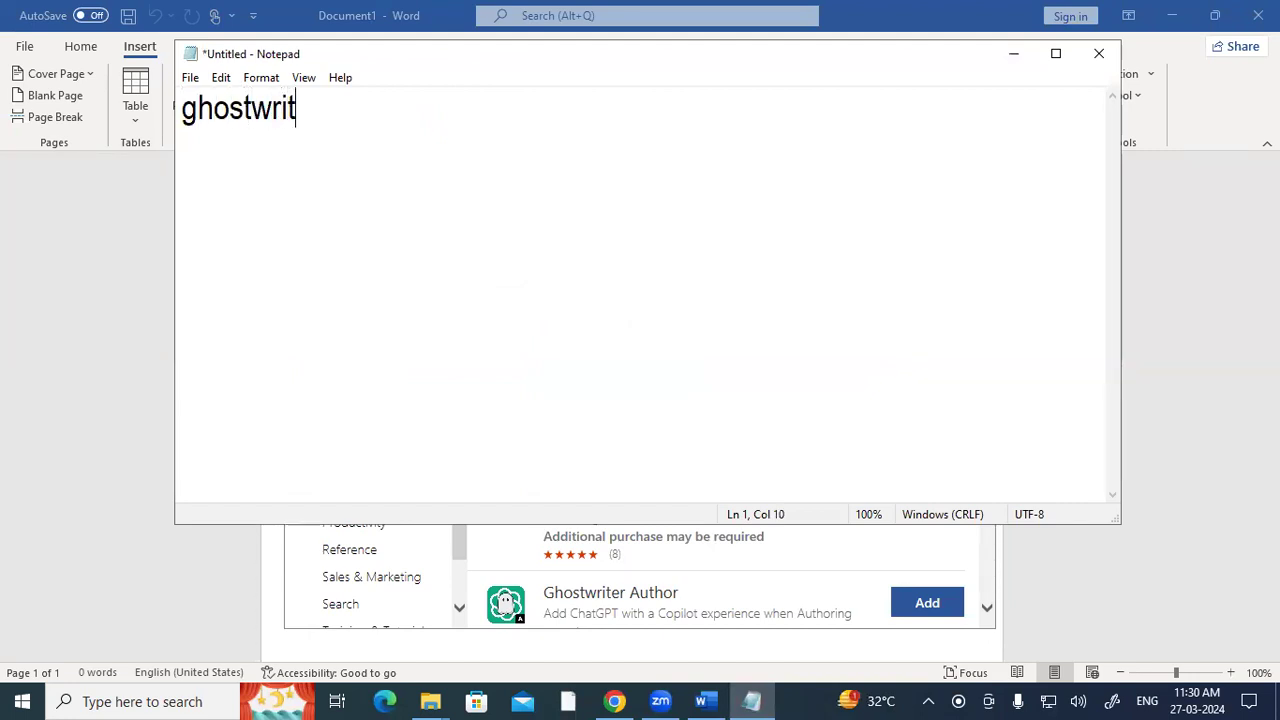
text(er)
drag(178, 108, 323, 109)
click(470, 560)
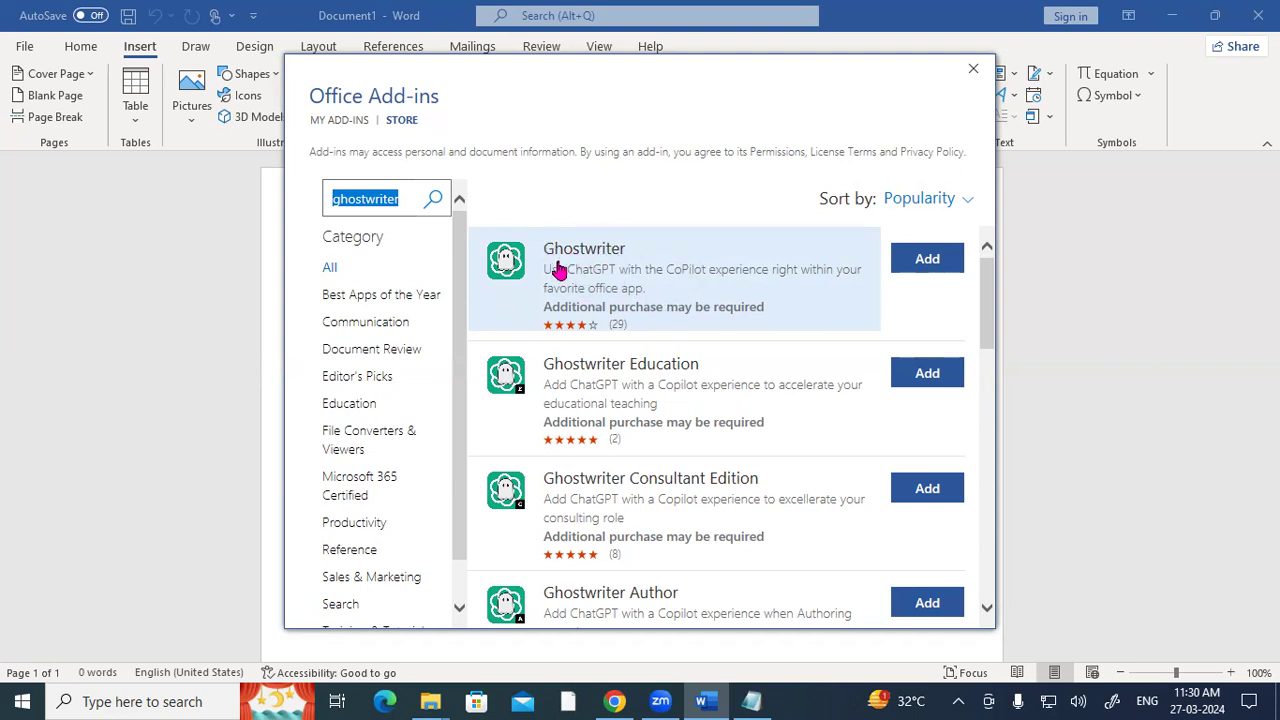
Step: Add Ghostwriter from the Office Add-ins results and accept its license terms
click(907, 260)
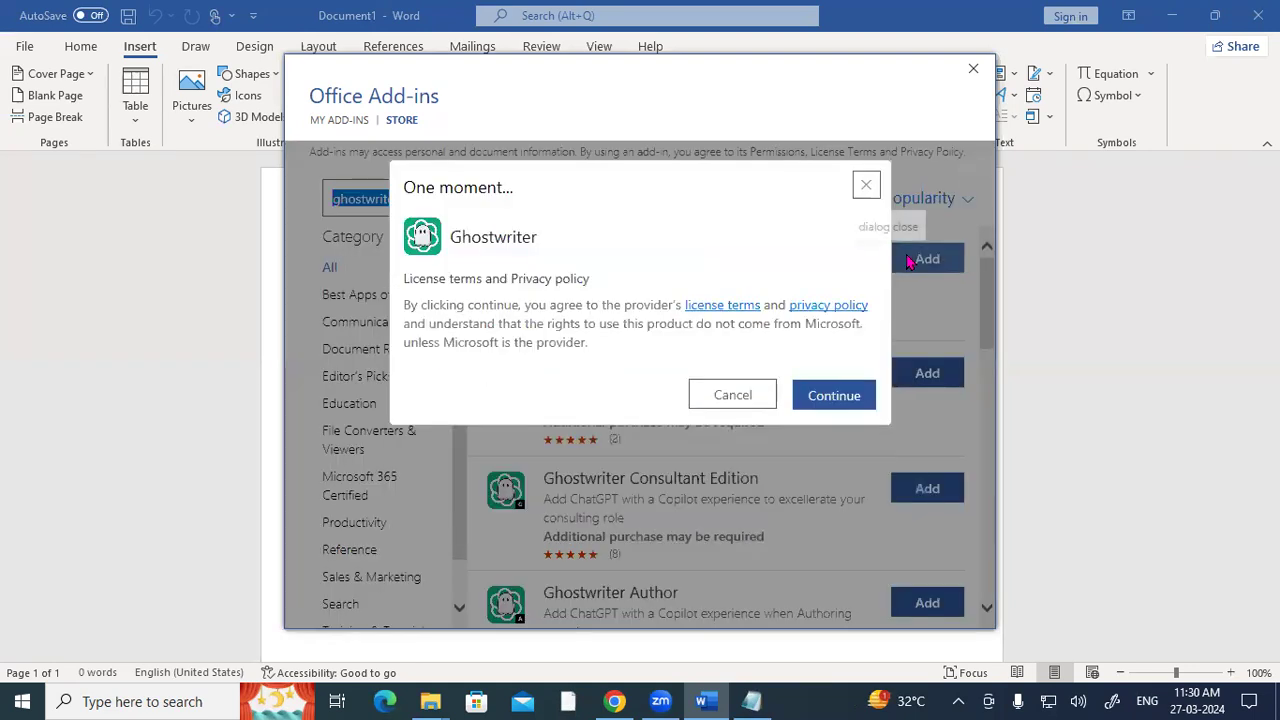
click(835, 405)
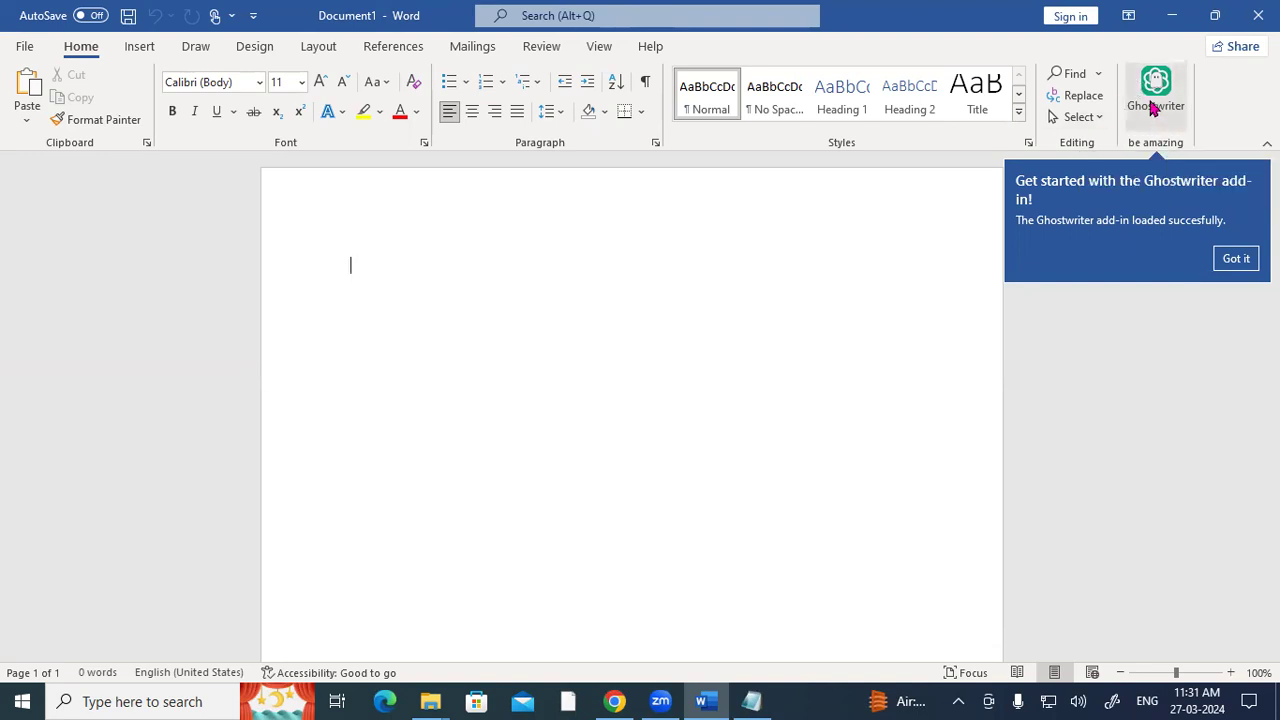
Step: Open the Ghostwriter pane from the Home ribbon and start its free trial
click(1152, 98)
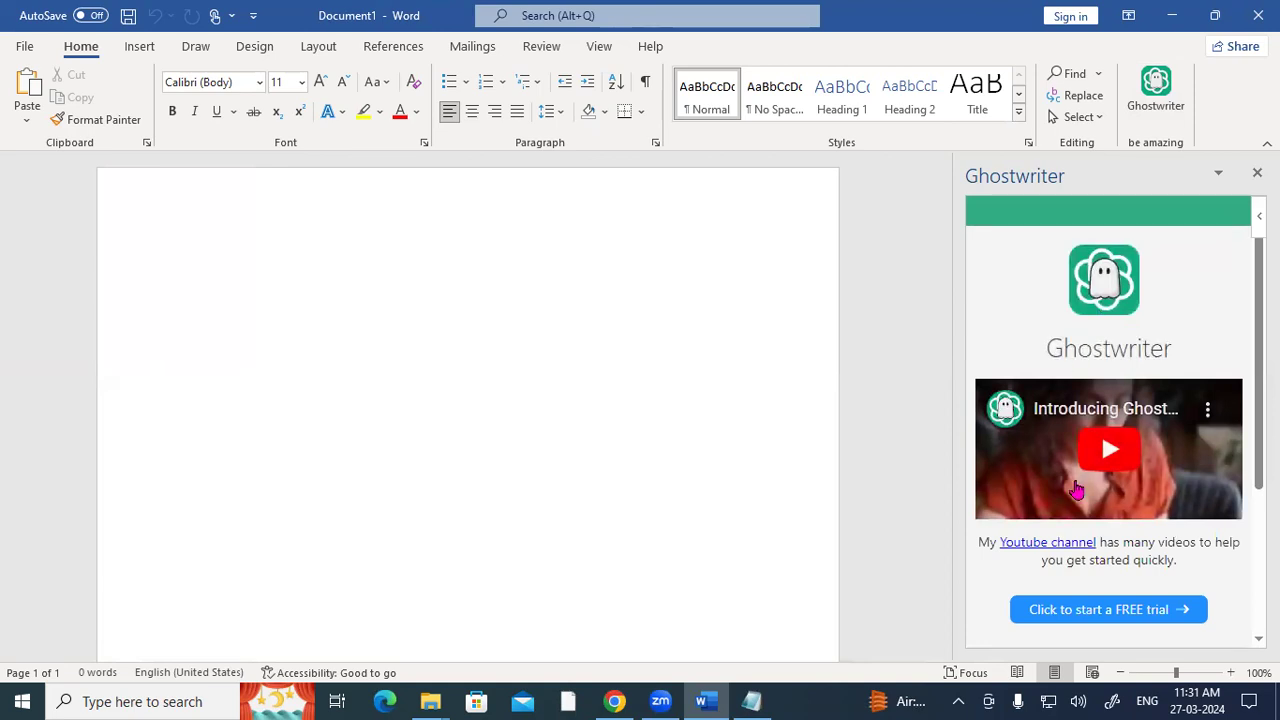
scroll(1075, 494, down, 3)
scroll(1078, 497, up, 3)
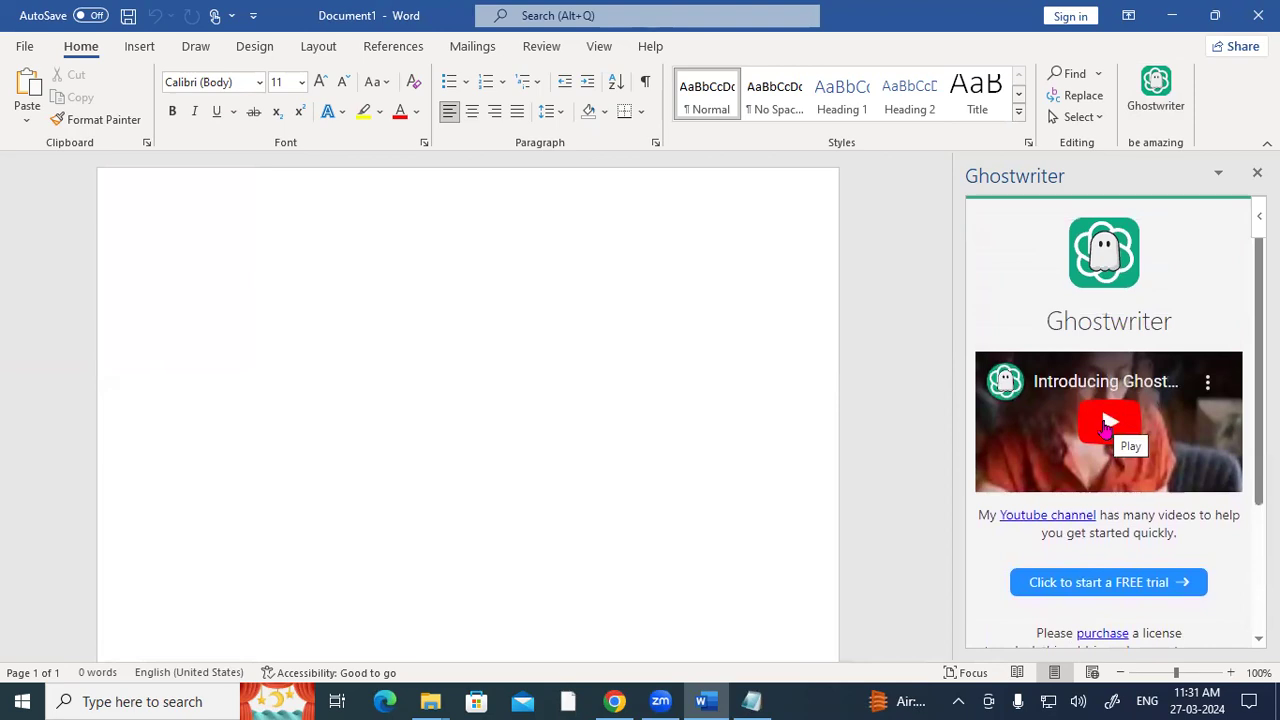
scroll(1106, 427, down, 3)
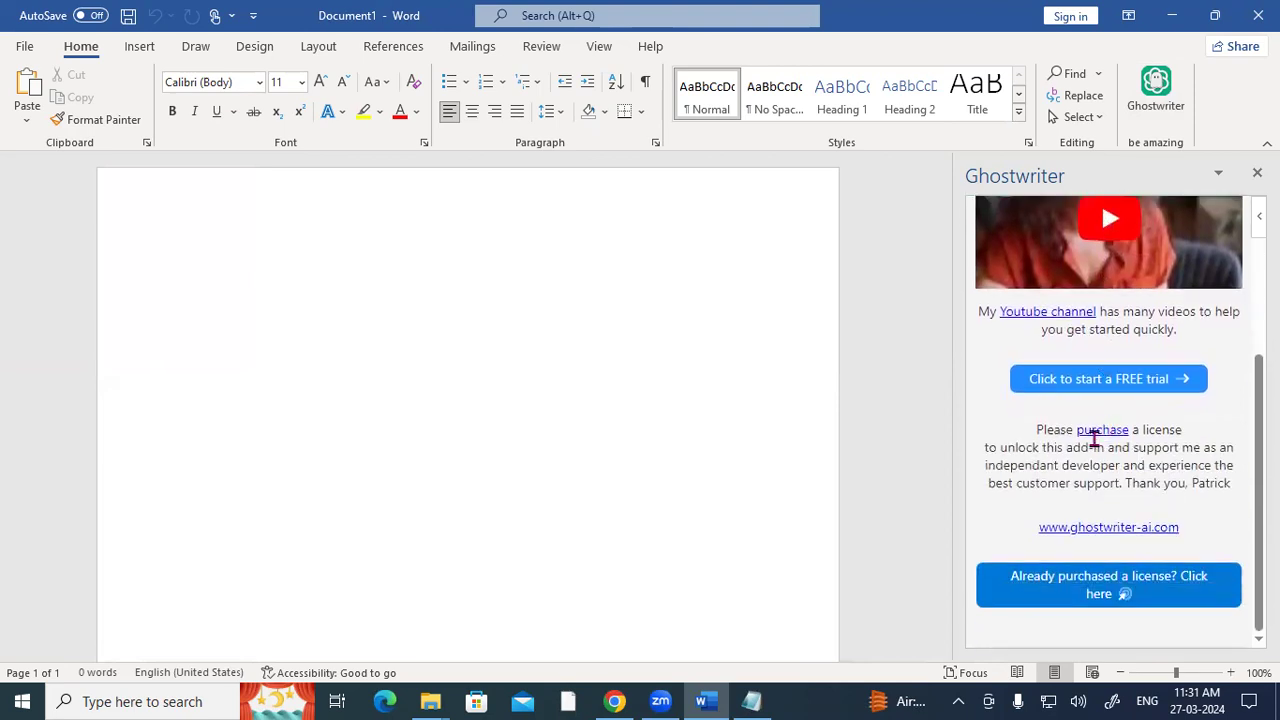
click(1117, 383)
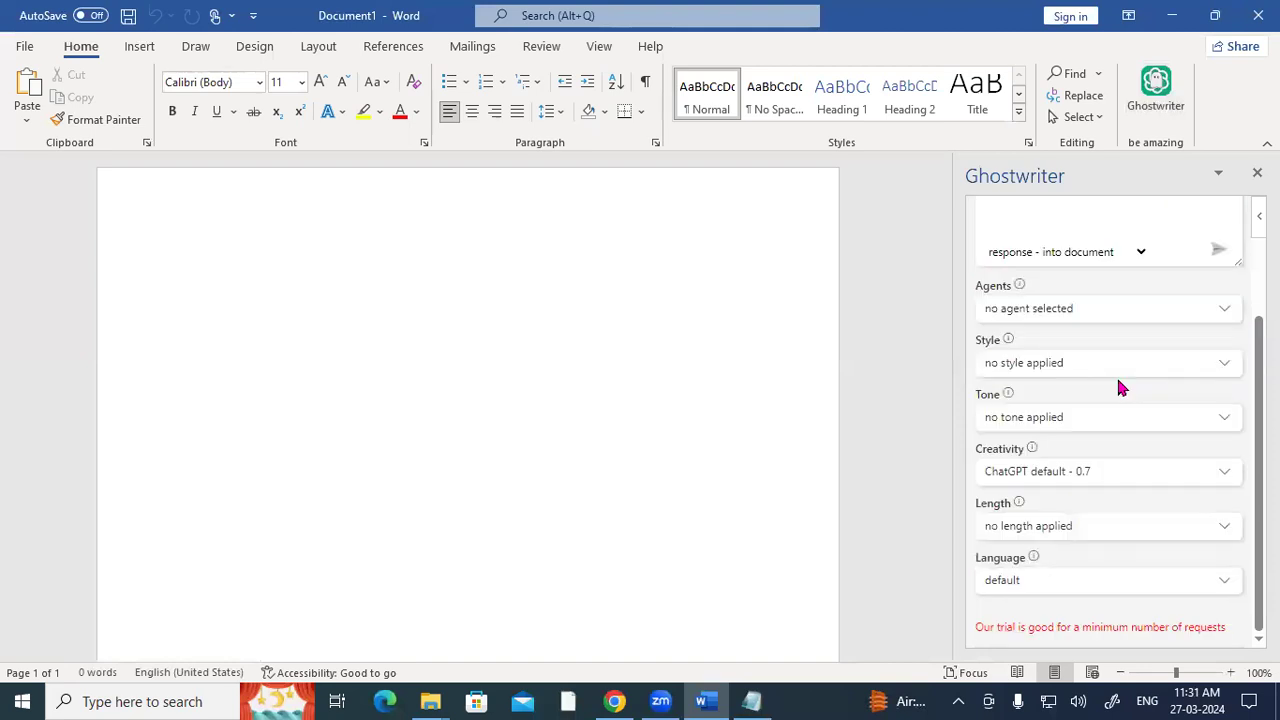
scroll(1037, 379, up, 2)
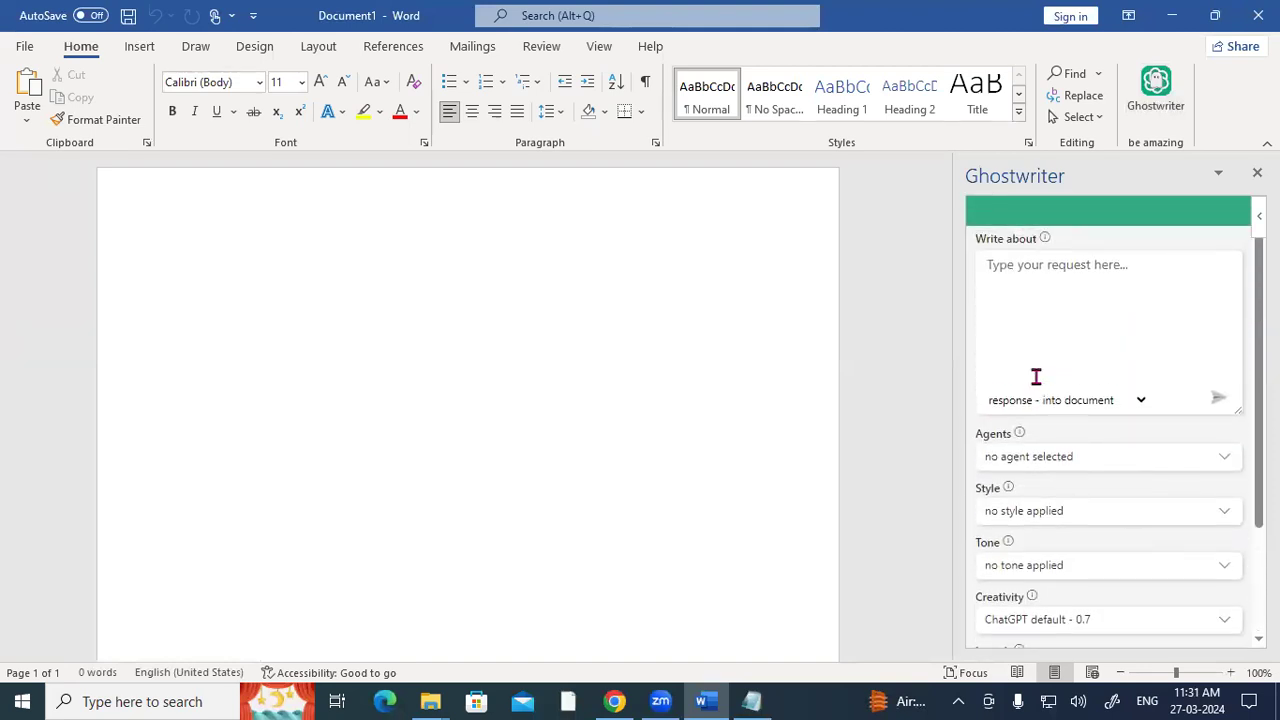
Step: Pick English US from the Ghostwriter pane's Language dropdown
scroll(1036, 377, down, 1)
scroll(1036, 377, down, 1)
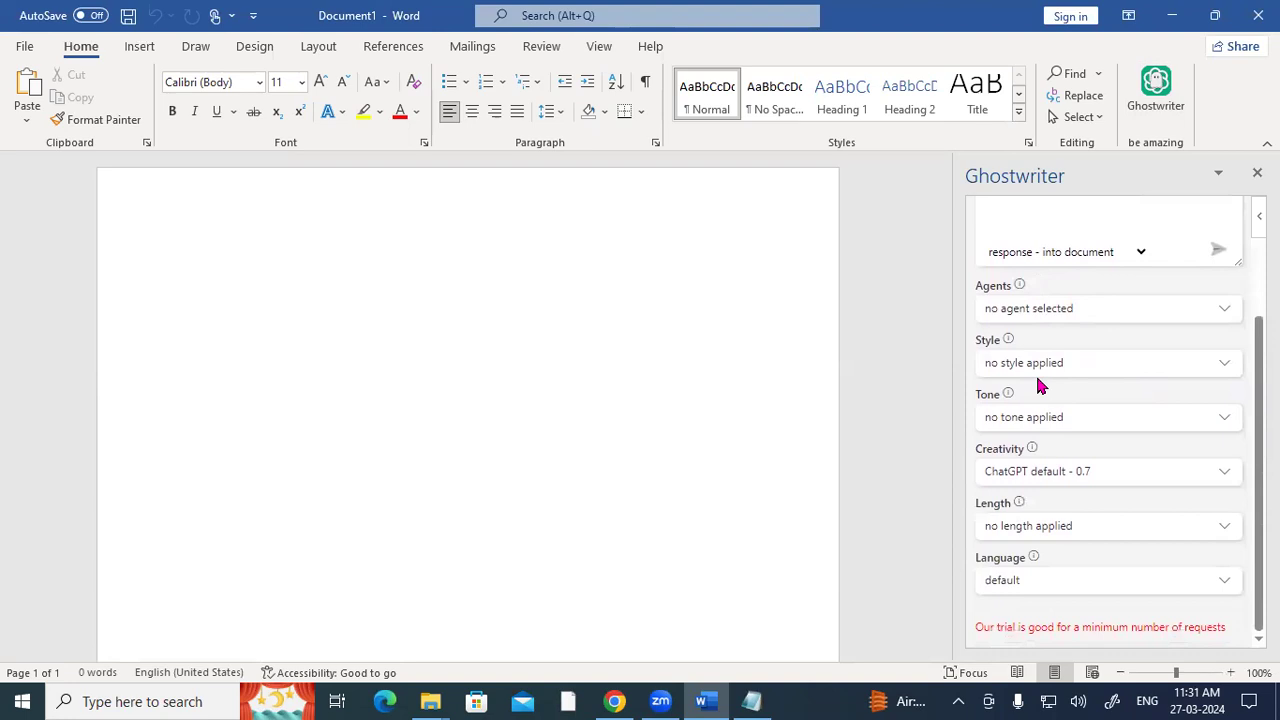
click(1030, 582)
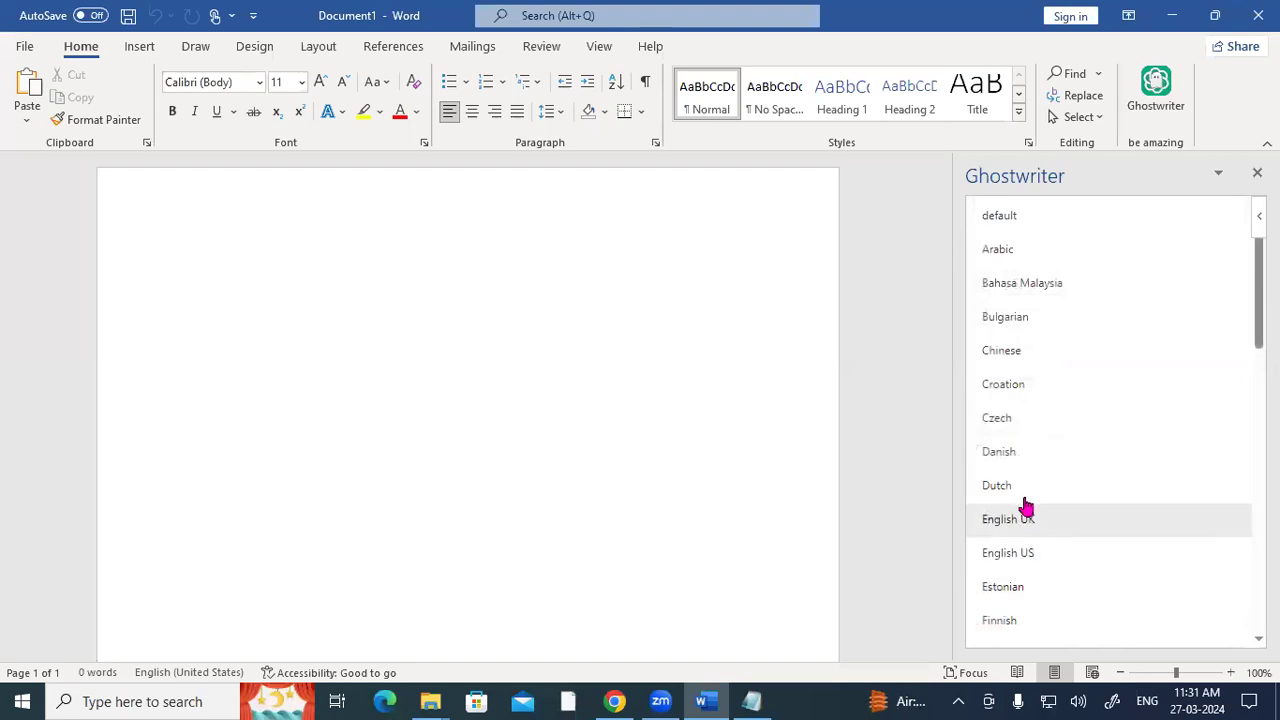
click(1025, 563)
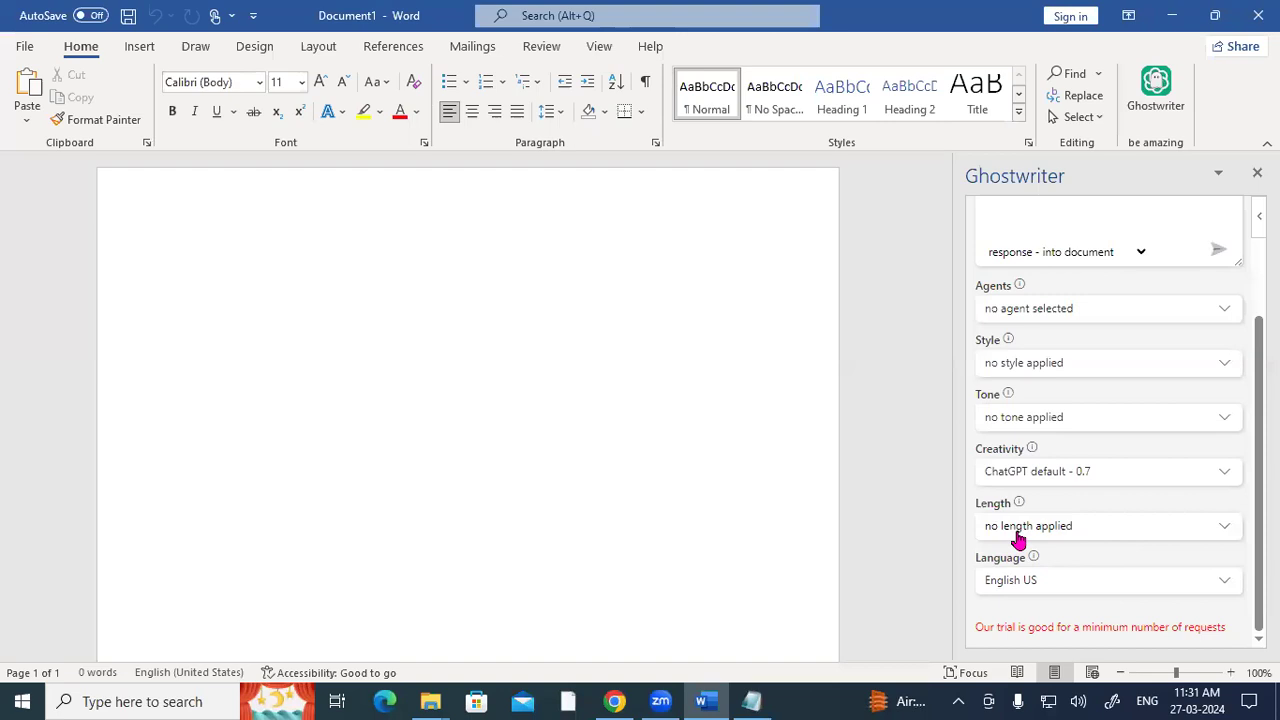
scroll(1006, 530, up, 3)
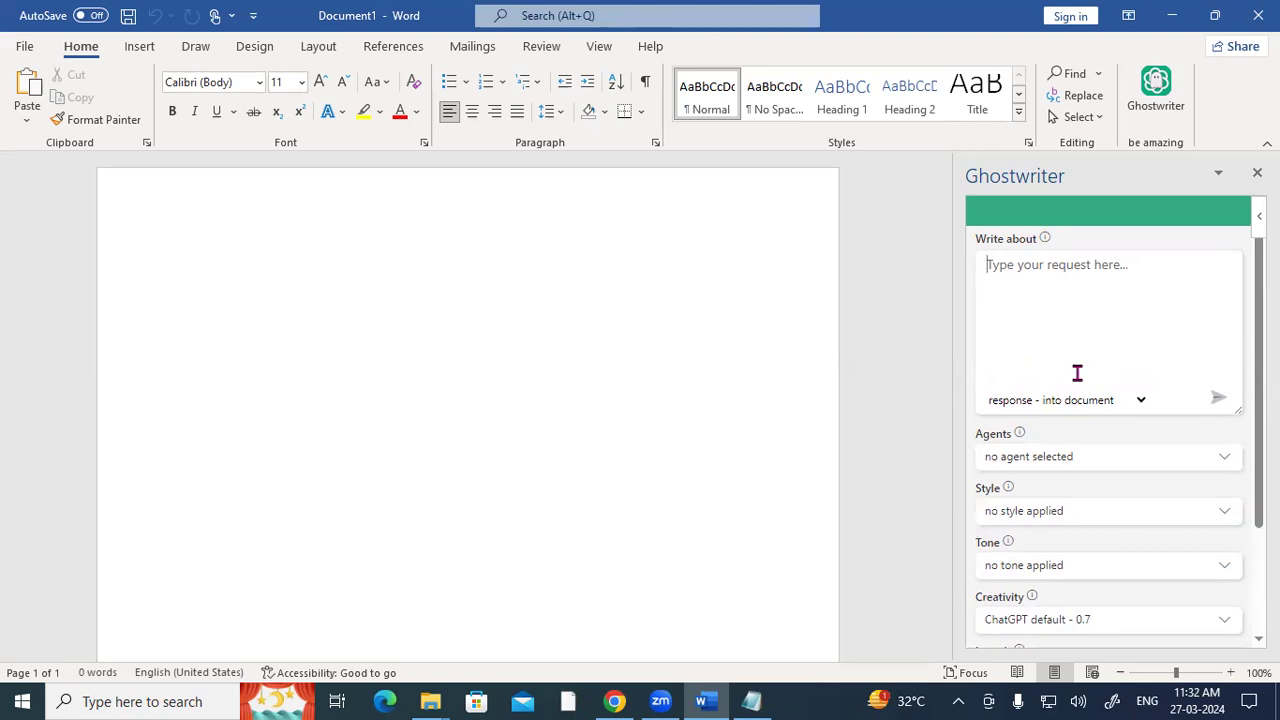
Step: Enter the prompt 'write a letter to bank manager to opening a current account', fixing the 'writer' typo
text(writer a l)
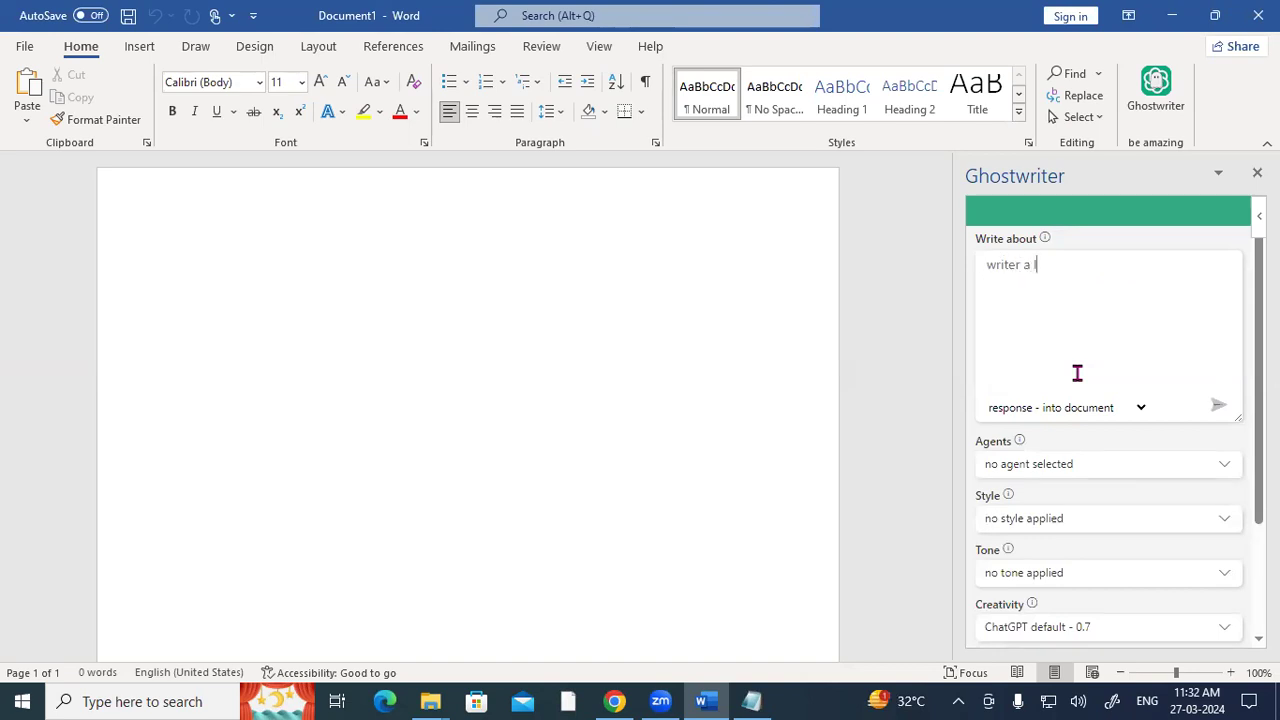
text(etter to bank manager )
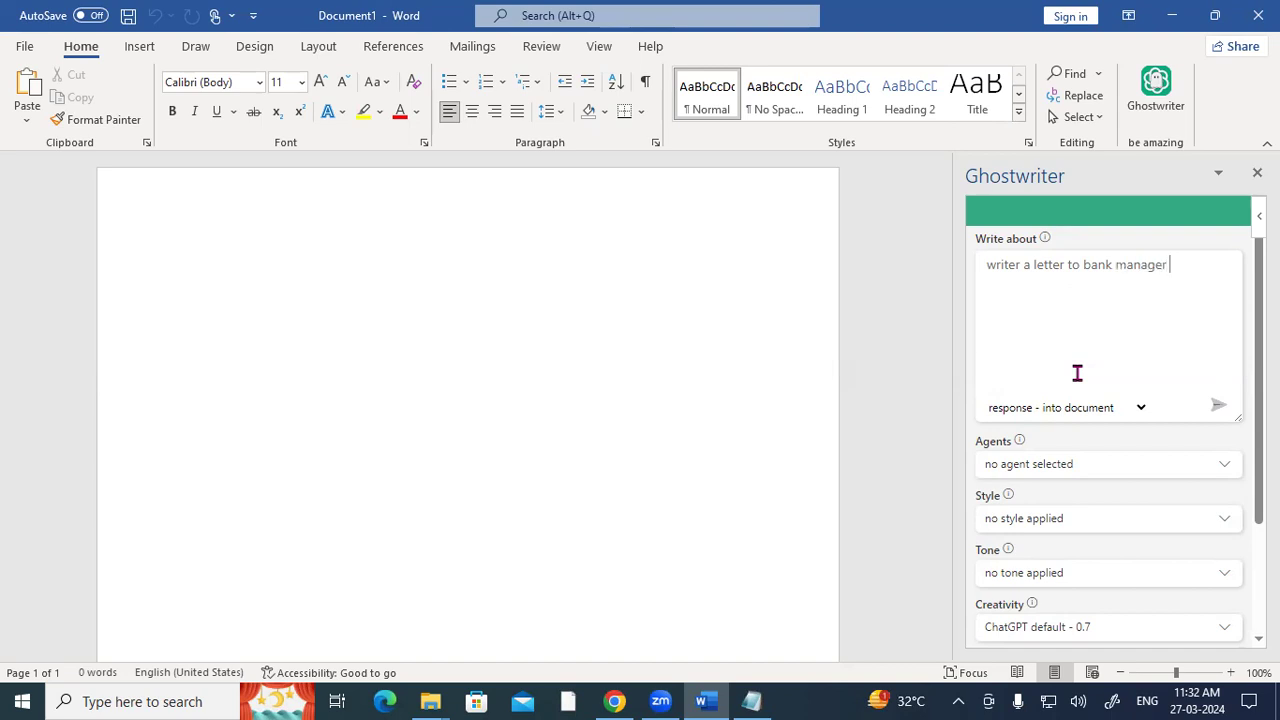
text(to)
text( opening a current a)
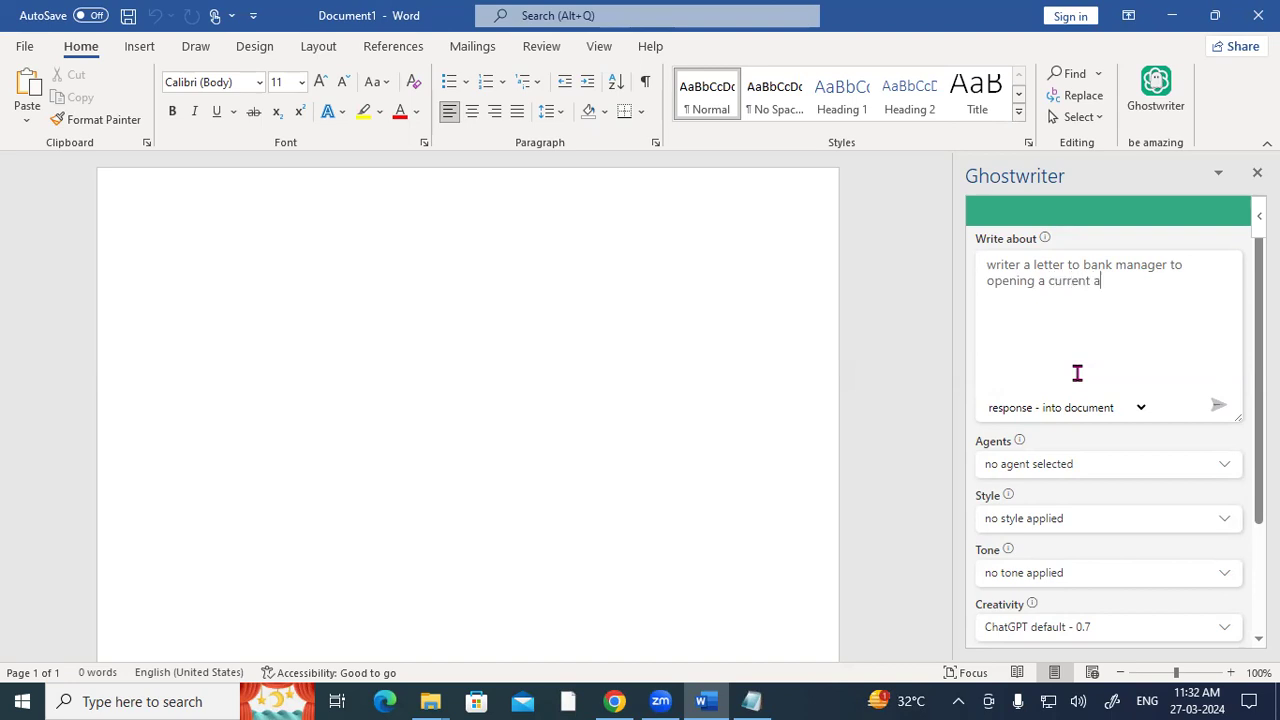
text(ccount)
click(1020, 266)
key(BackSpace)
key(BackSpace)
key(BackSpace)
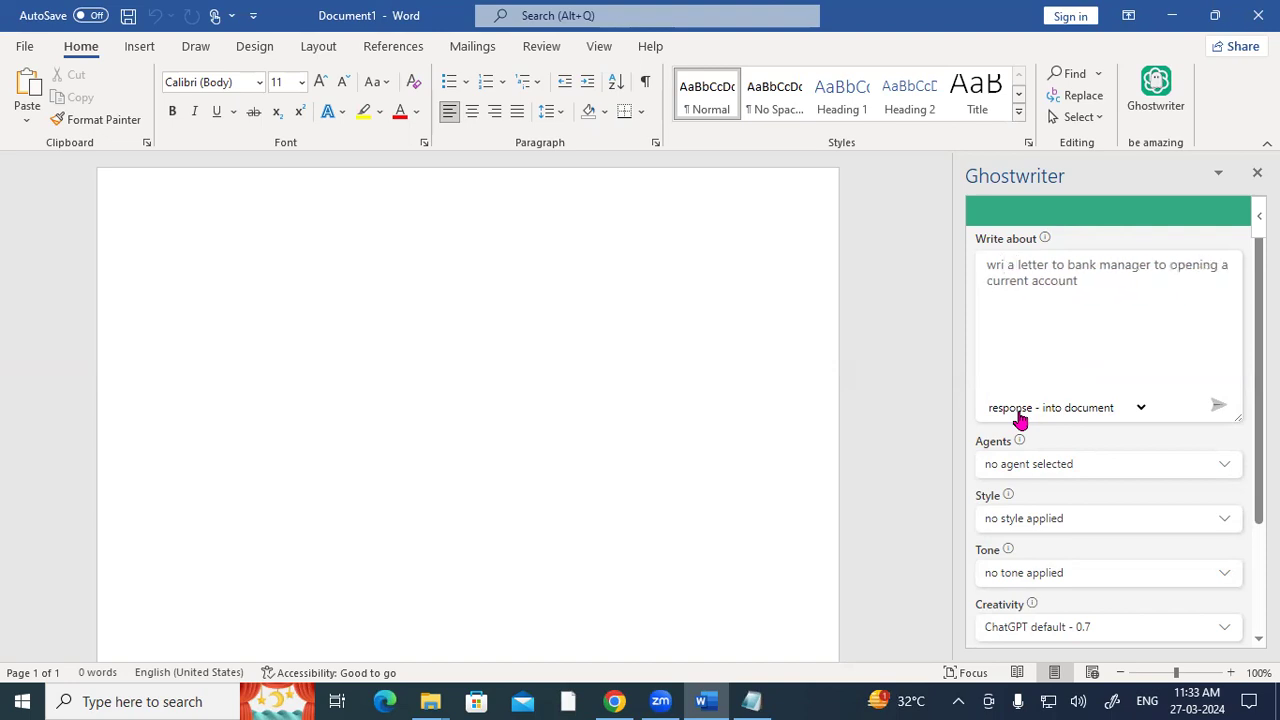
text(te)
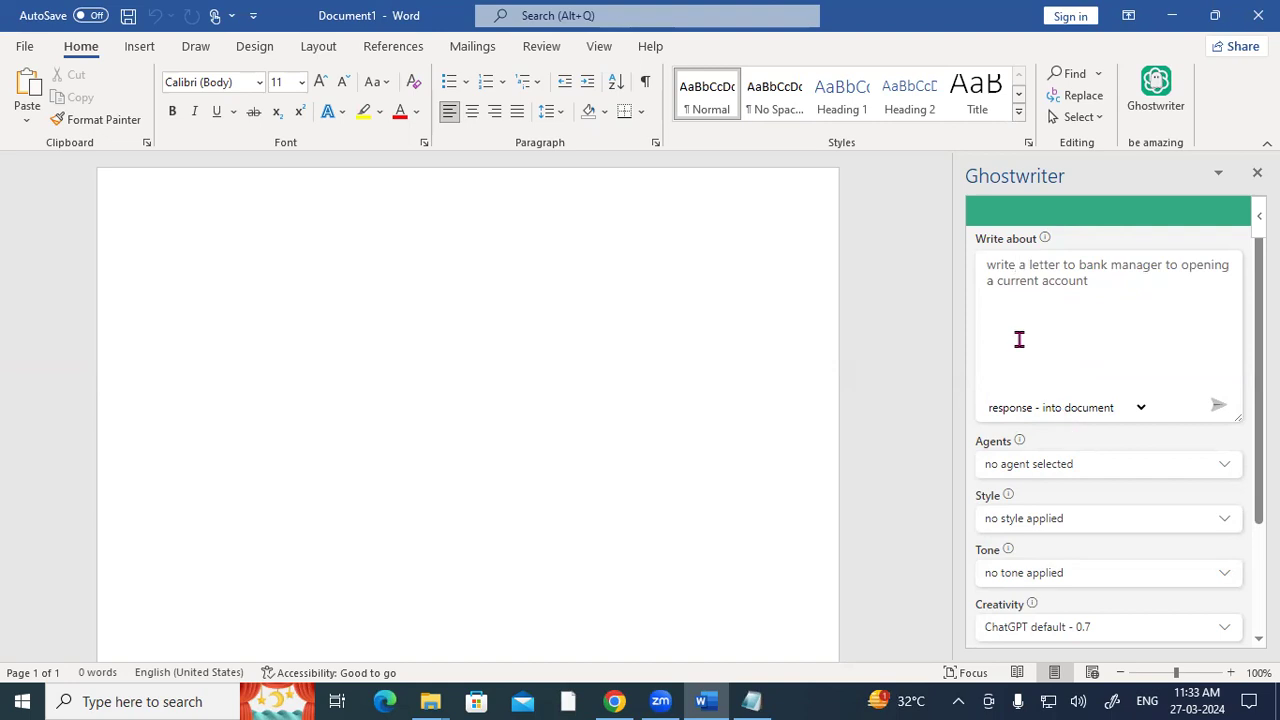
Step: Generate Ghostwriter's 432-word 'Request to Open a Current Account' letter and scroll through it
click(1216, 412)
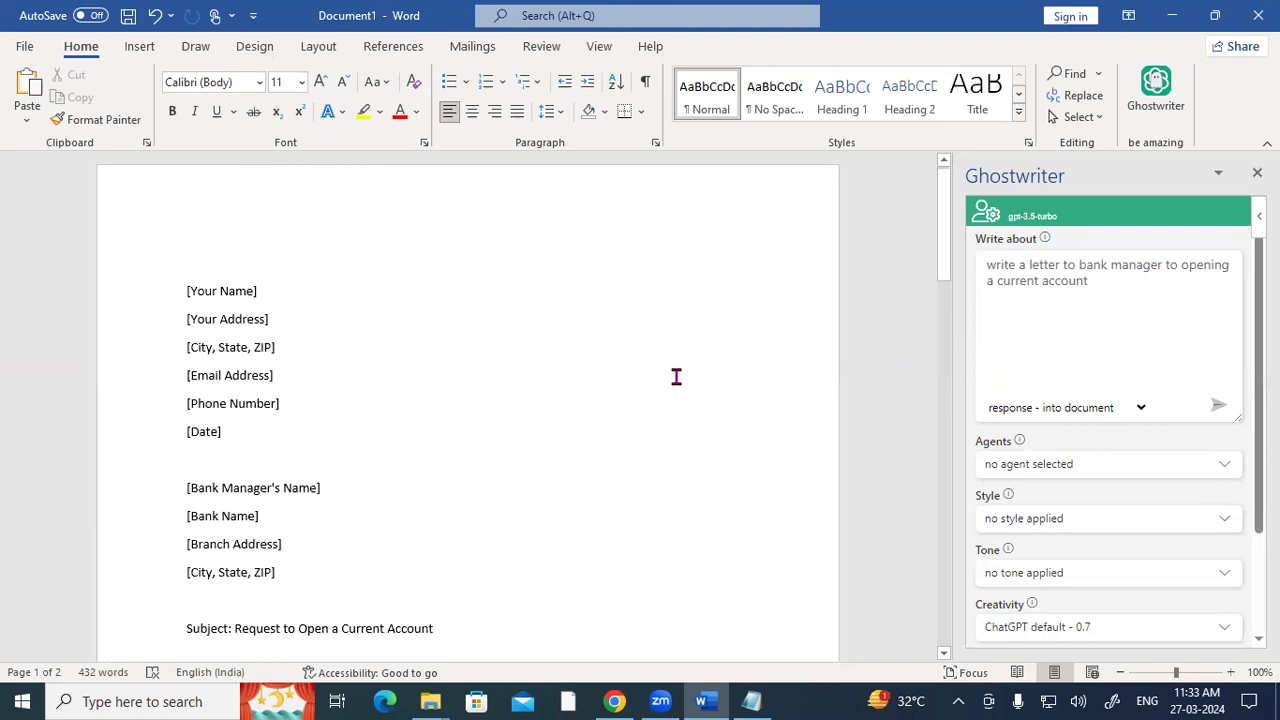
scroll(676, 376, down, 8)
scroll(676, 376, down, 10)
scroll(676, 376, down, 8)
scroll(676, 376, up, 10)
scroll(676, 376, up, 8)
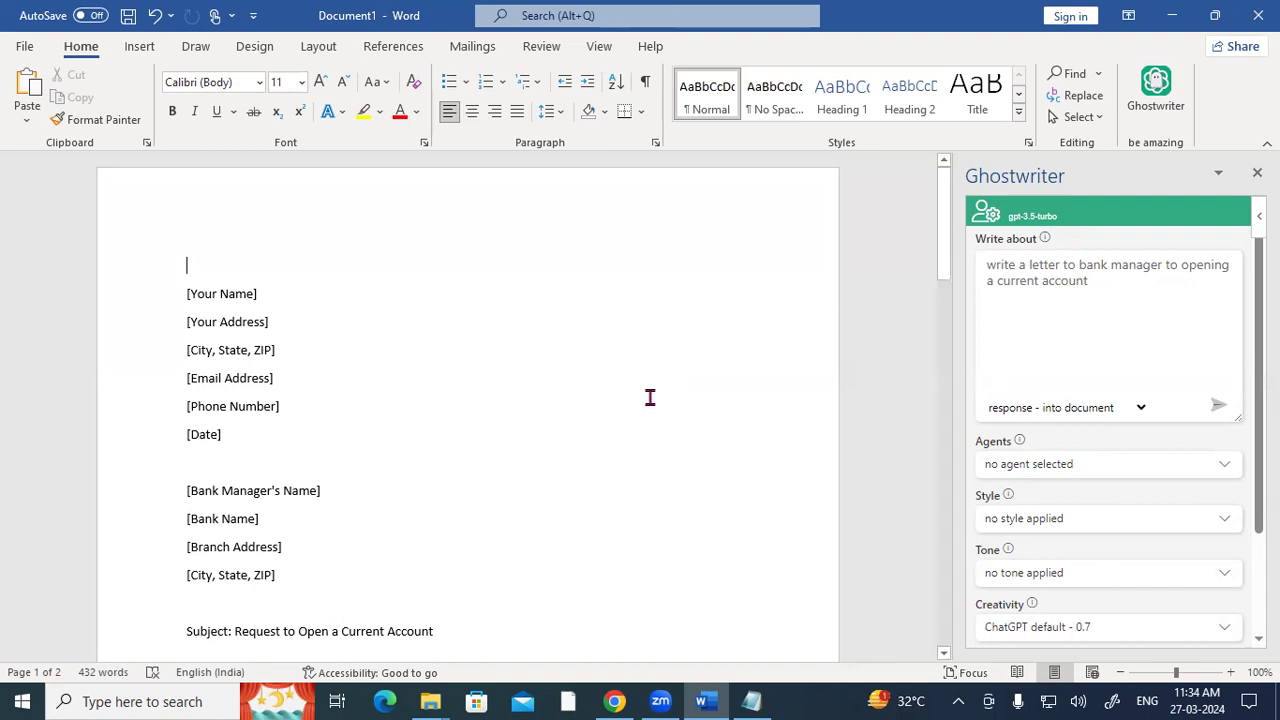
scroll(425, 418, down, 1)
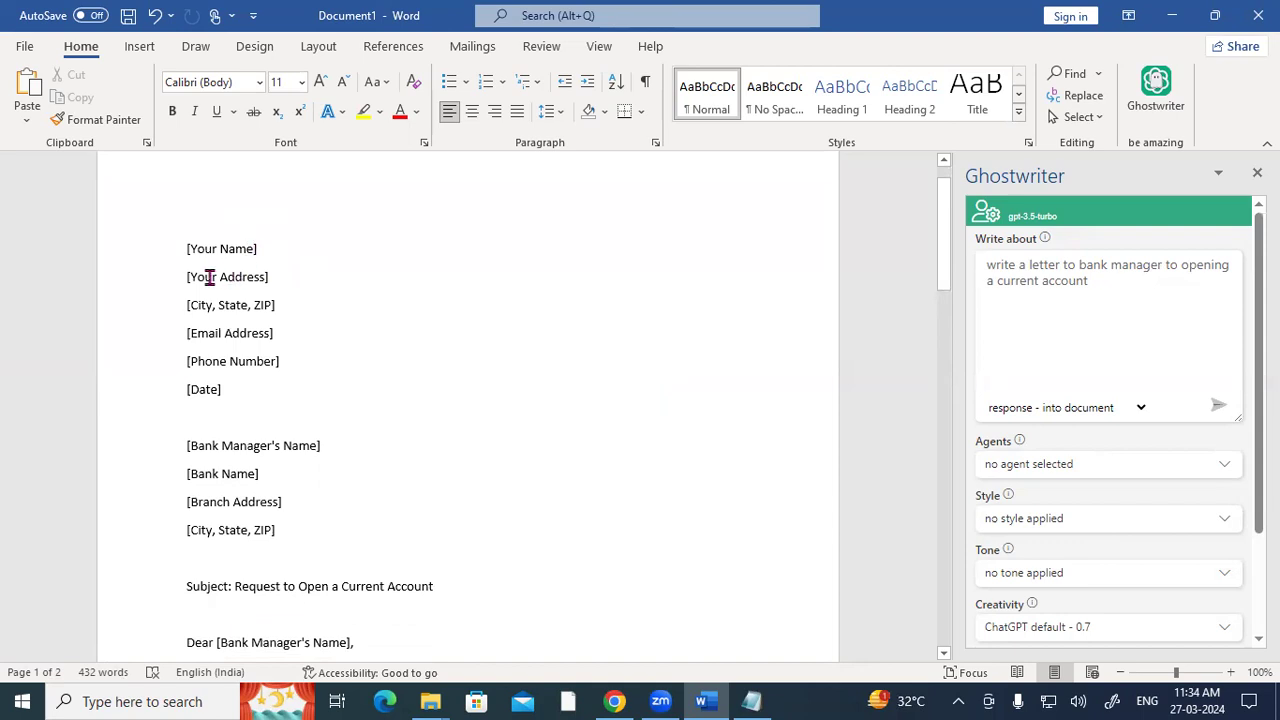
drag(192, 277, 269, 310)
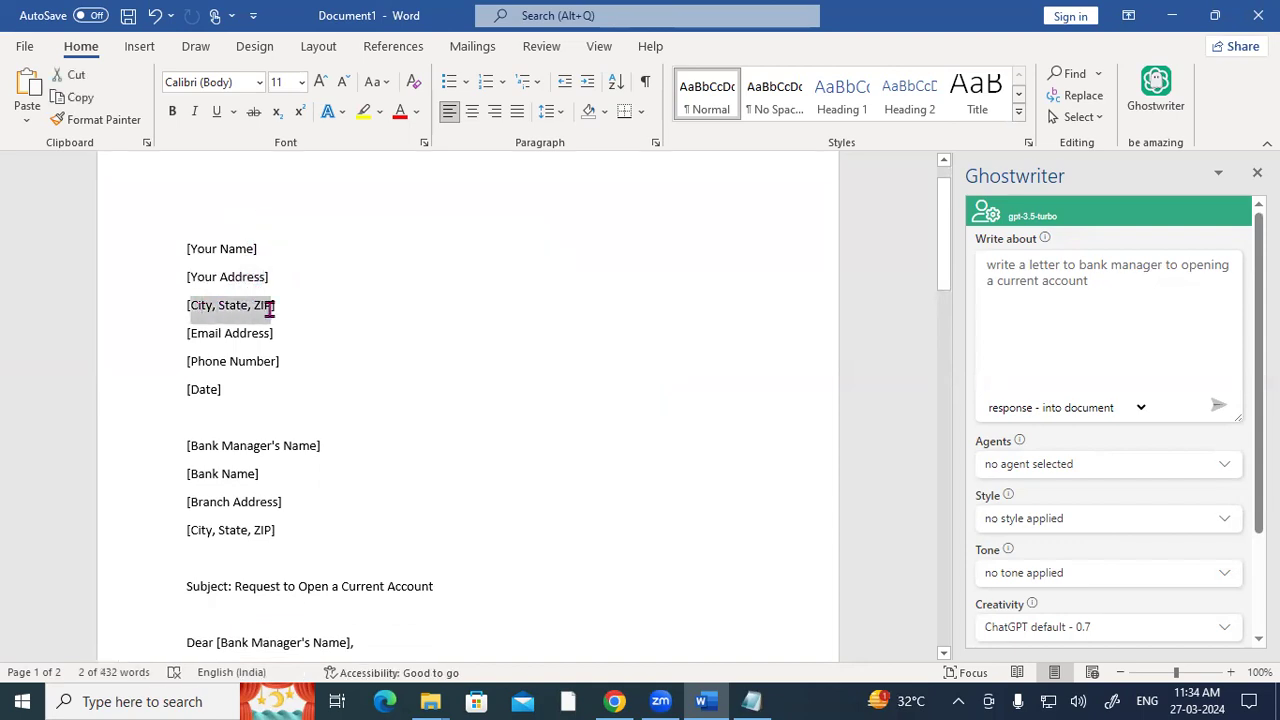
drag(192, 333, 266, 336)
drag(192, 361, 281, 356)
scroll(209, 385, down, 1)
drag(192, 384, 280, 413)
drag(192, 440, 254, 440)
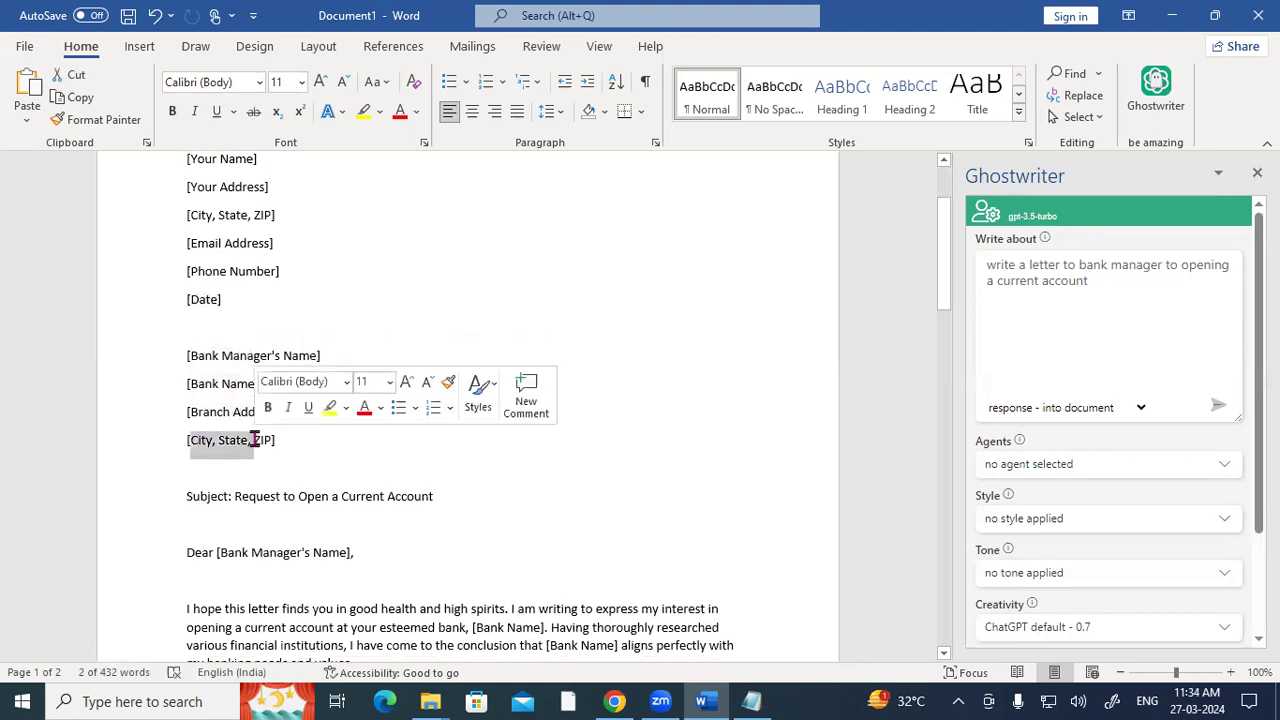
scroll(252, 438, down, 2)
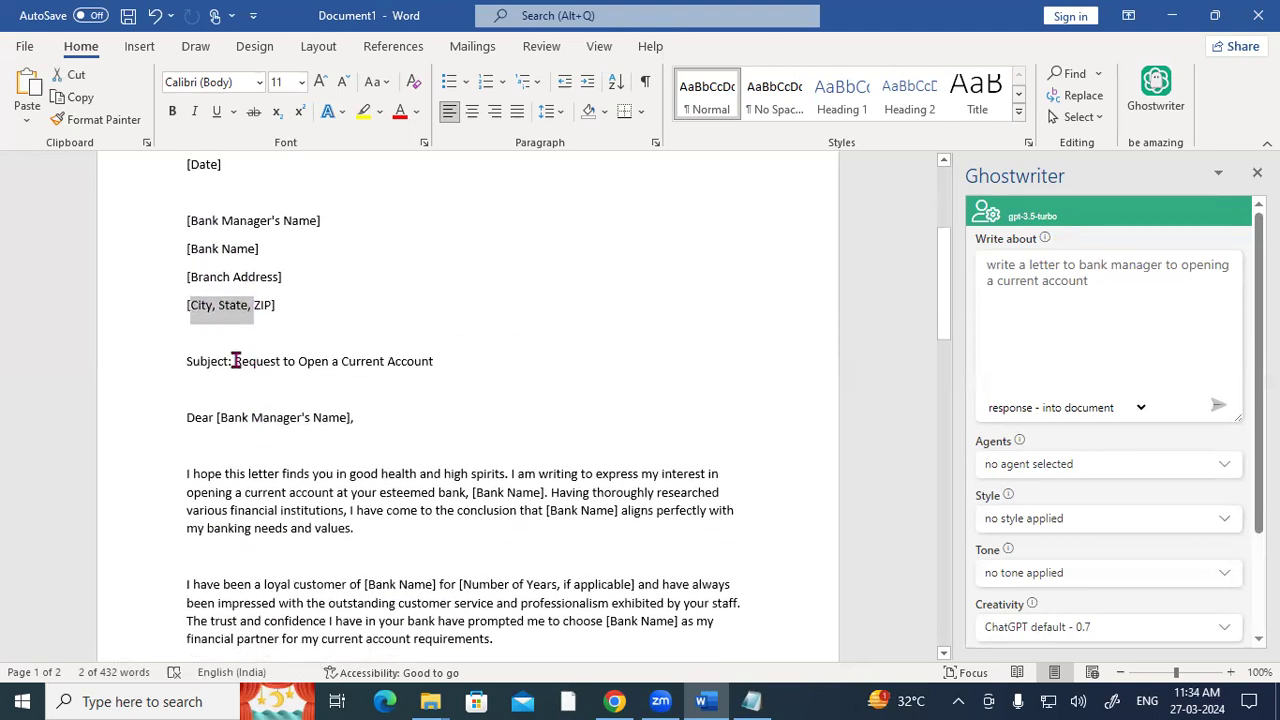
drag(235, 361, 432, 361)
scroll(297, 428, down, 2)
drag(241, 327, 344, 328)
scroll(286, 378, down, 1)
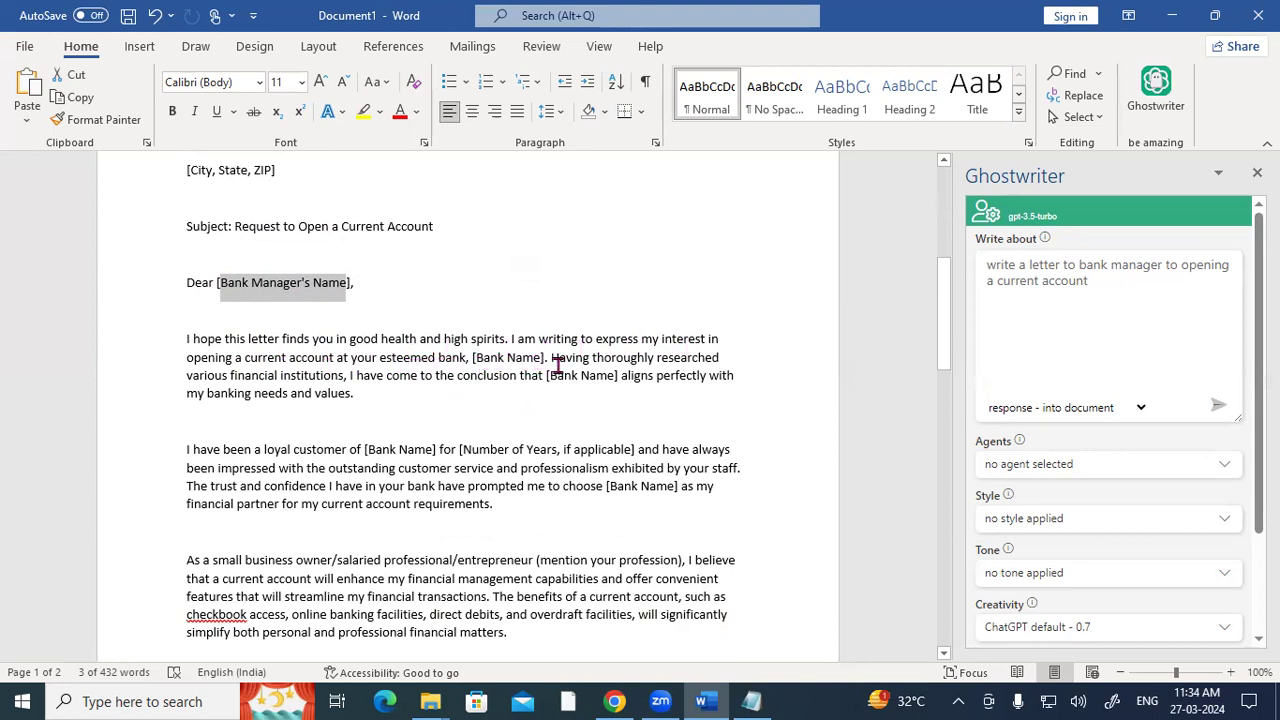
scroll(365, 453, down, 10)
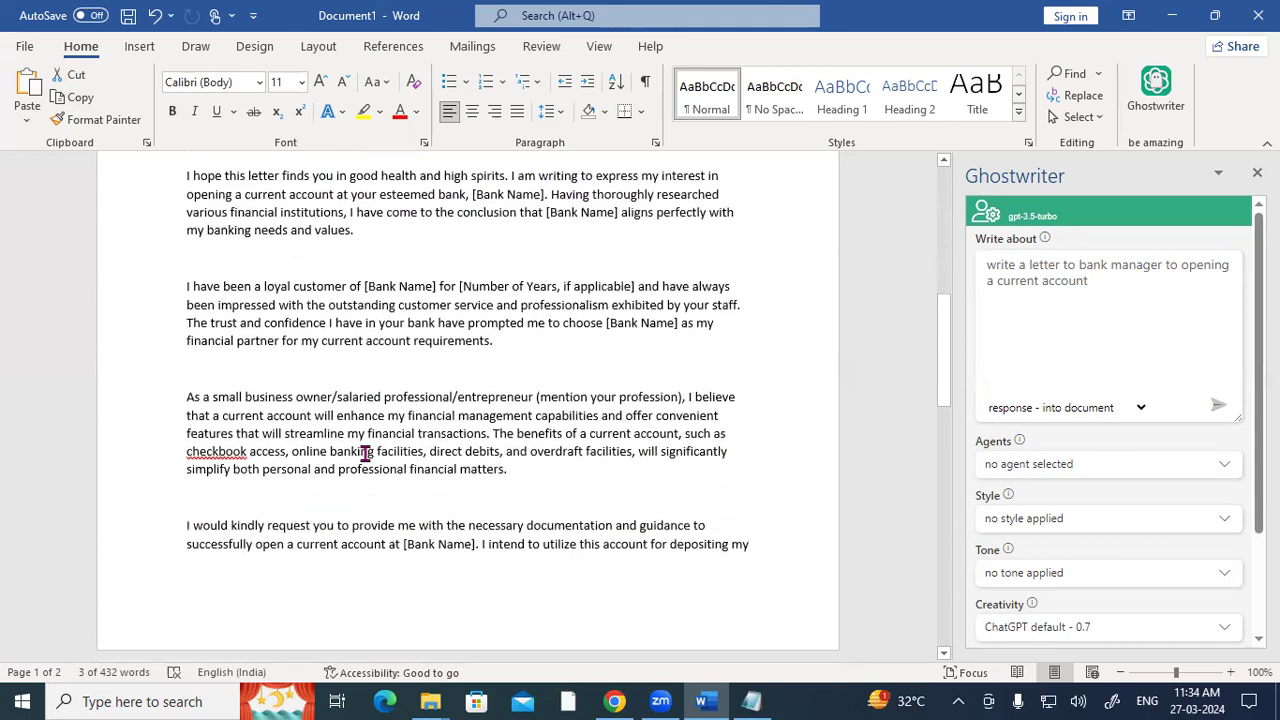
scroll(365, 453, down, 5)
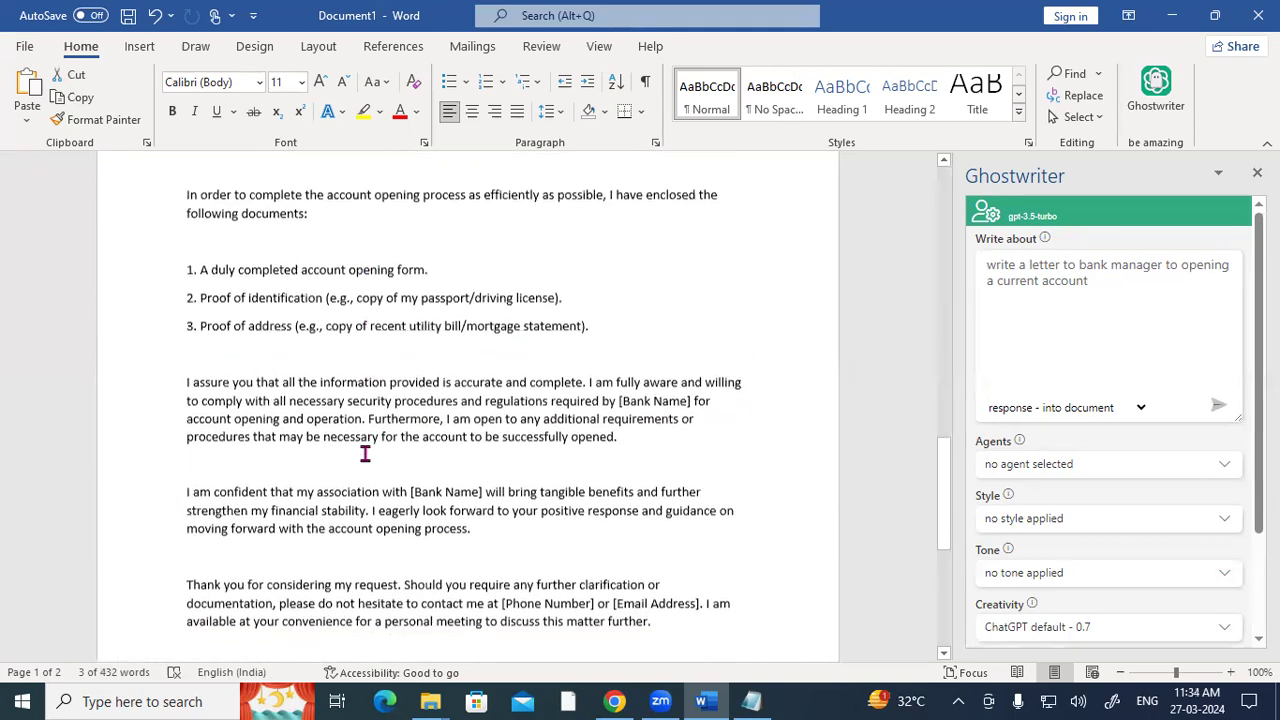
scroll(365, 453, down, 3)
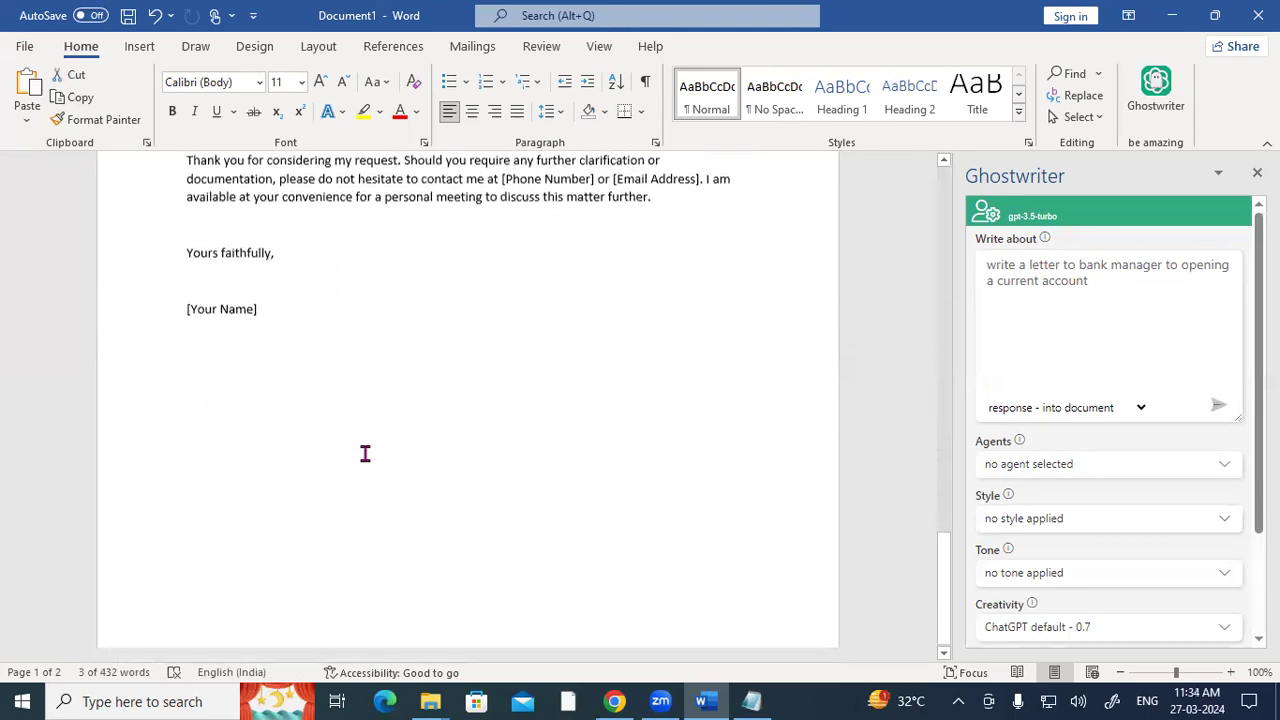
scroll(365, 453, up, 13)
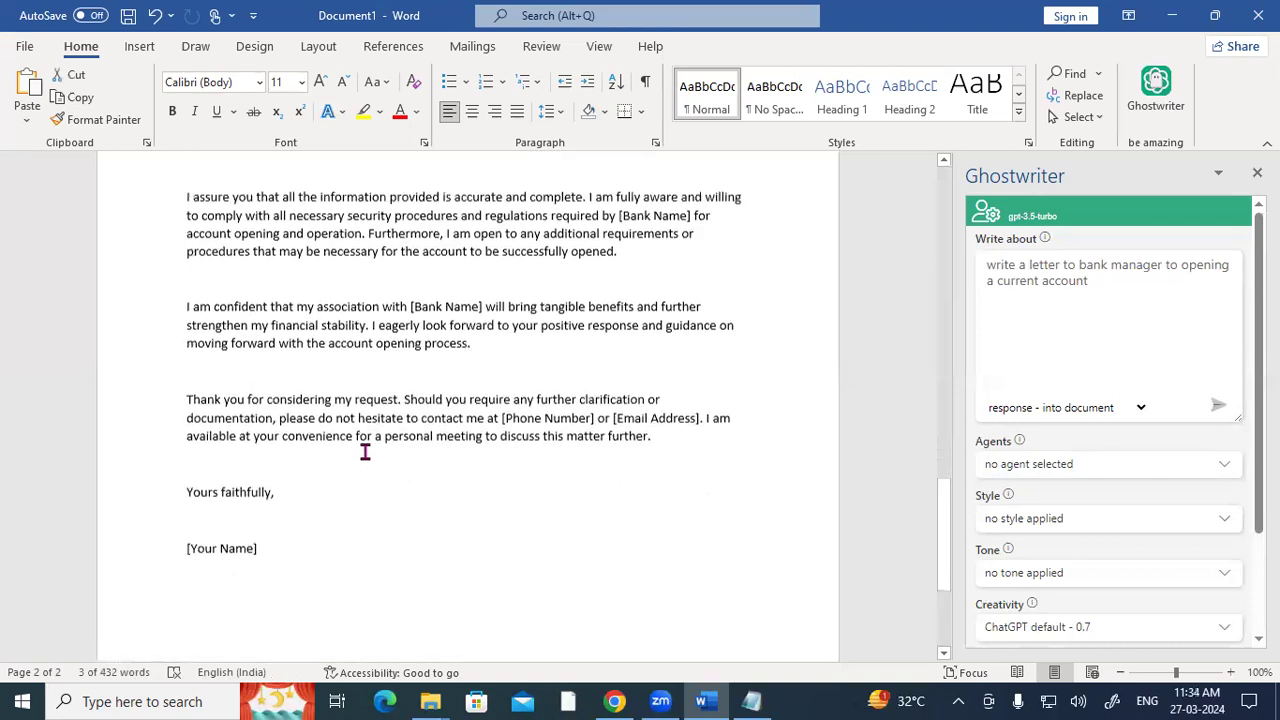
scroll(365, 453, up, 10)
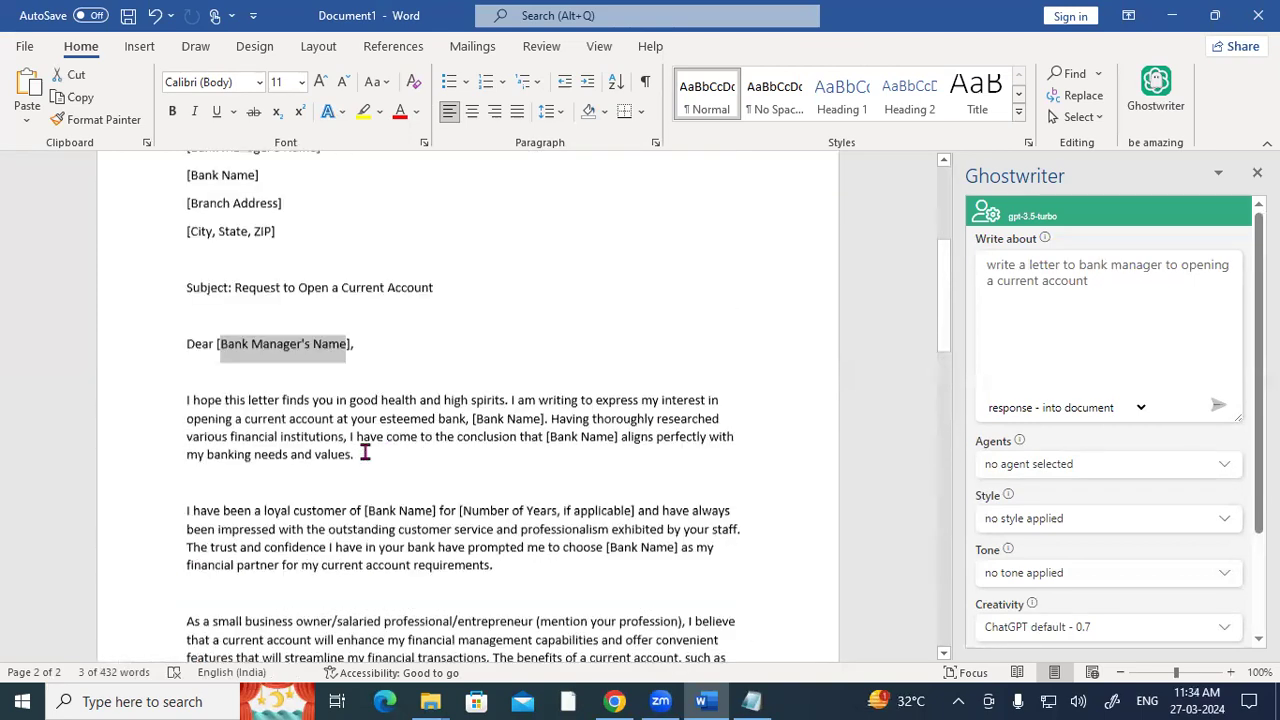
scroll(365, 453, down, 8)
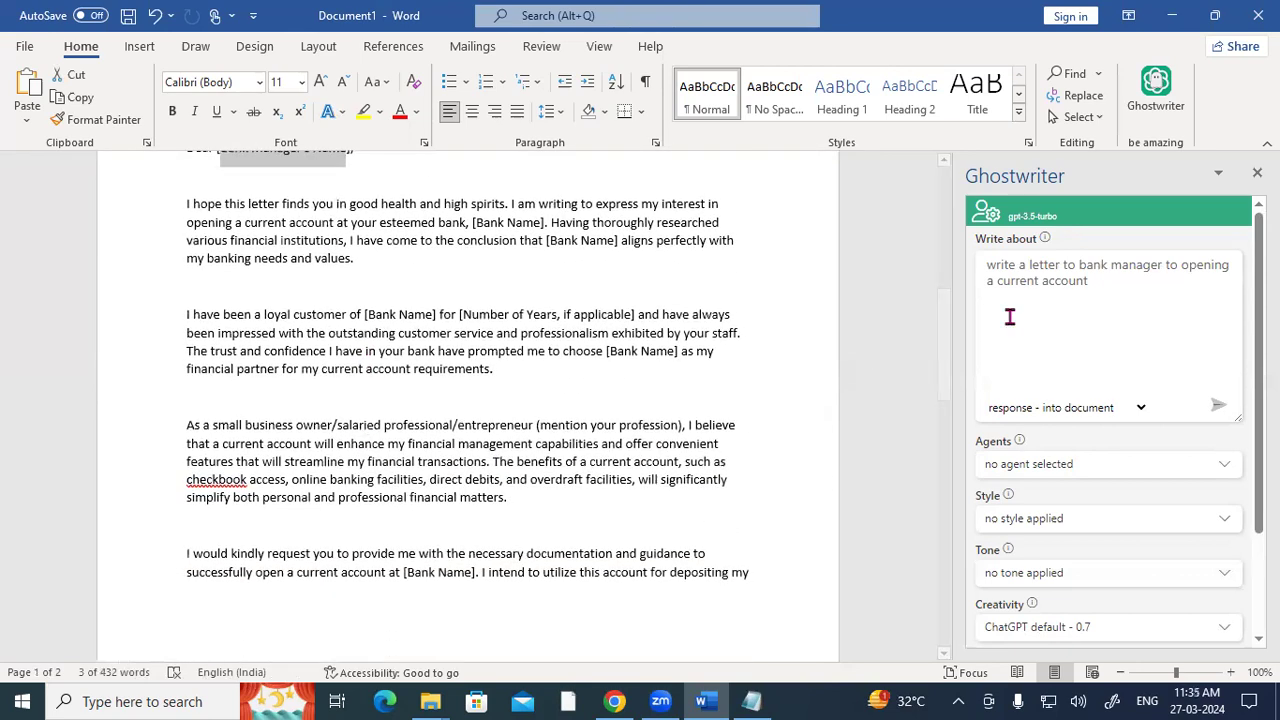
Step: Replace the Ghostwriter prompt with 'bank me current account open karne k liye letter likho'
drag(1092, 282, 975, 262)
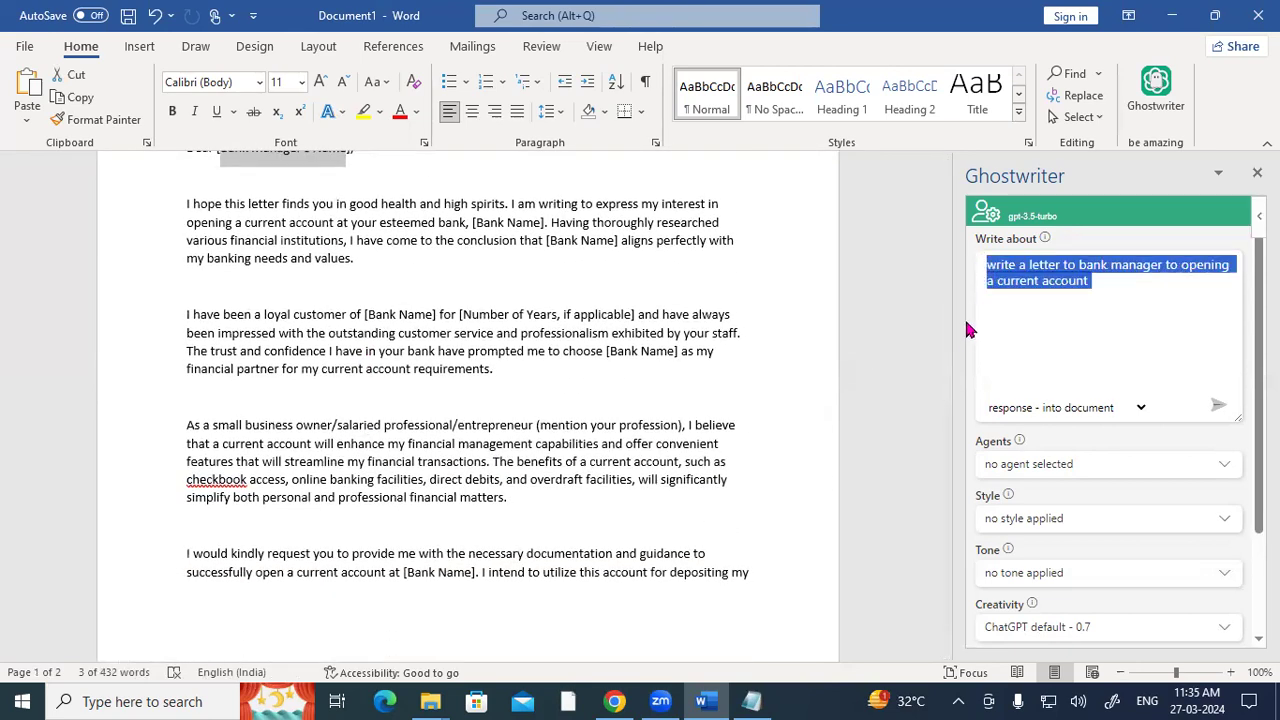
key(BackSpace)
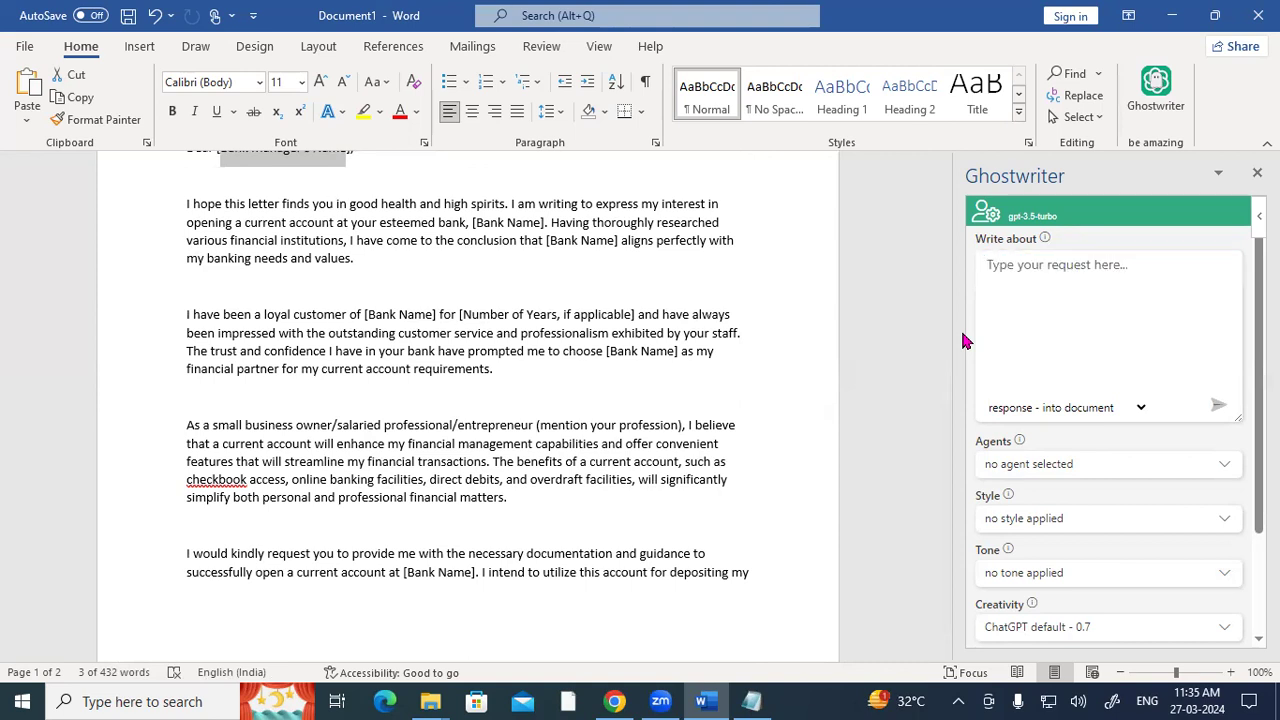
text(ba)
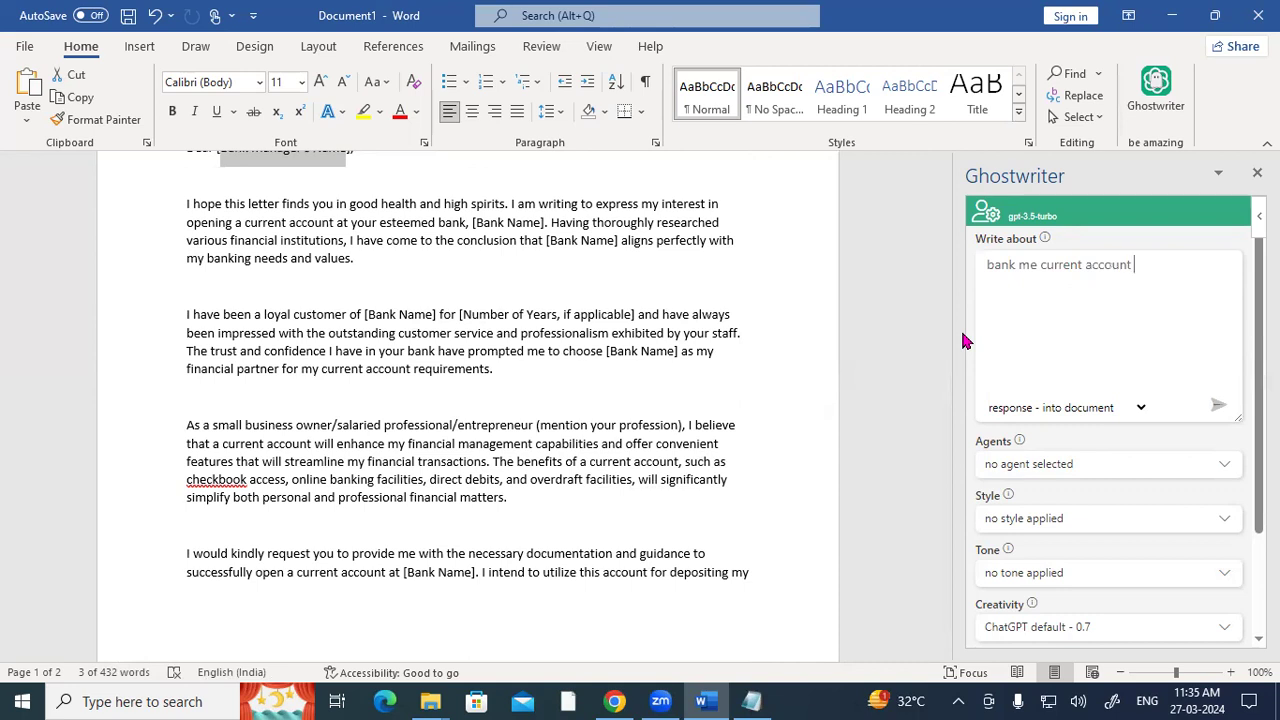
text(rne k)
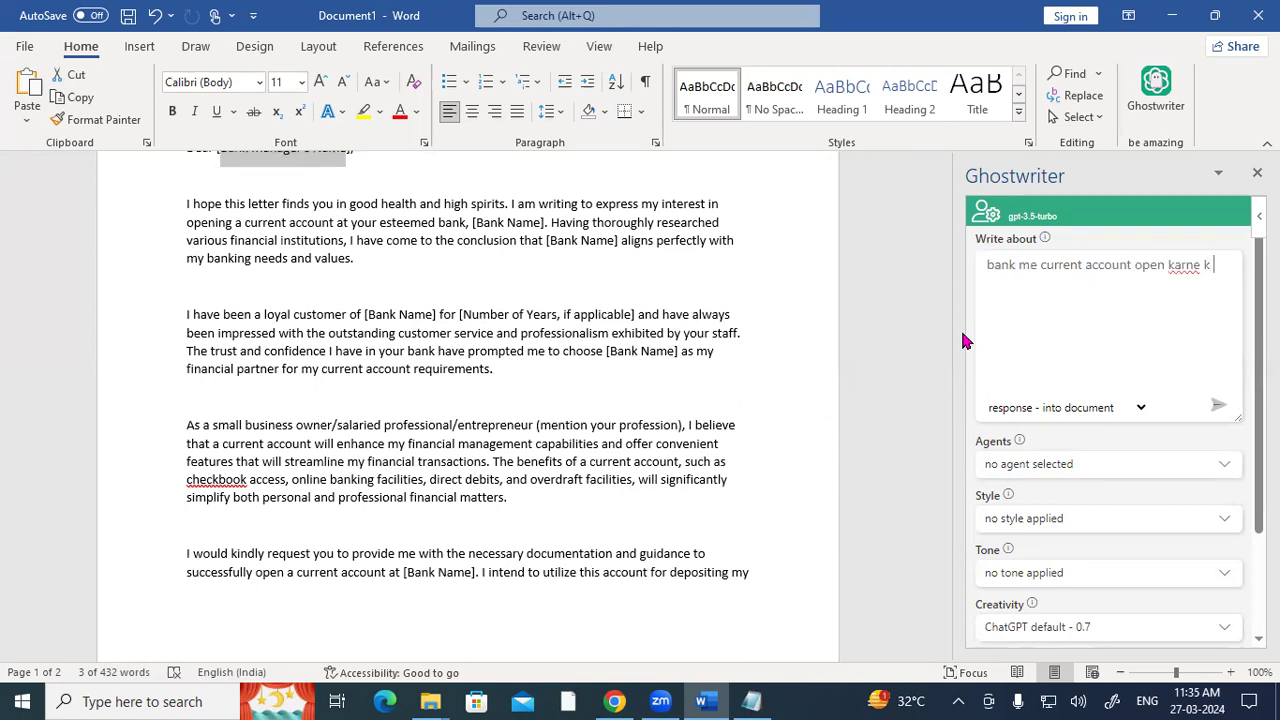
text( liye letter likho)
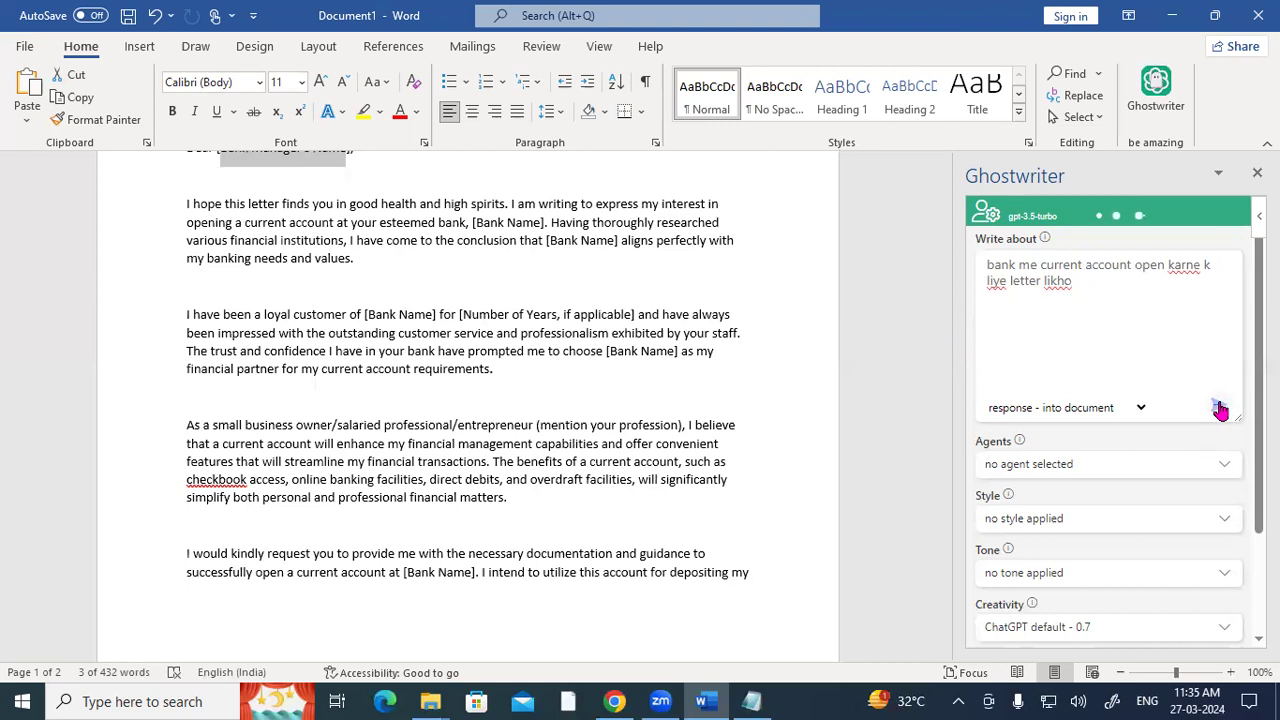
scroll(492, 460, down, 15)
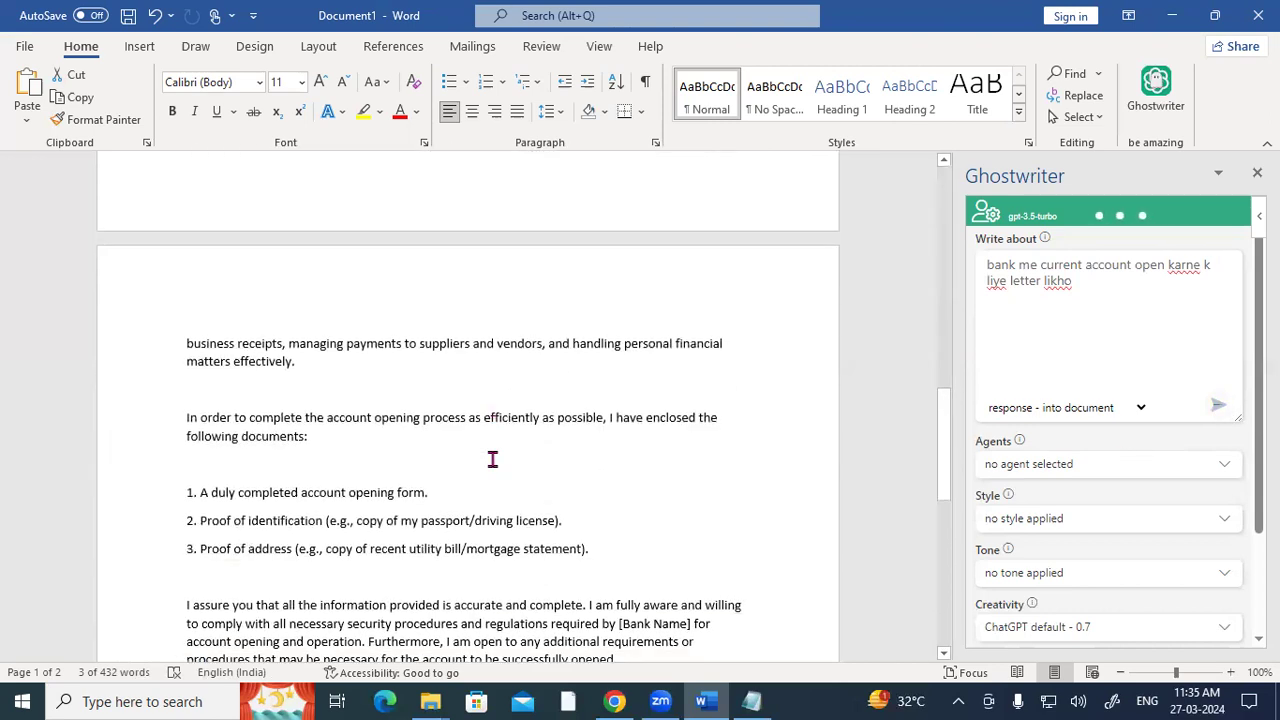
scroll(490, 458, down, 1)
Step: Insert the second current-account letter below the first, reaching 4 pages and 846 words
click(191, 371)
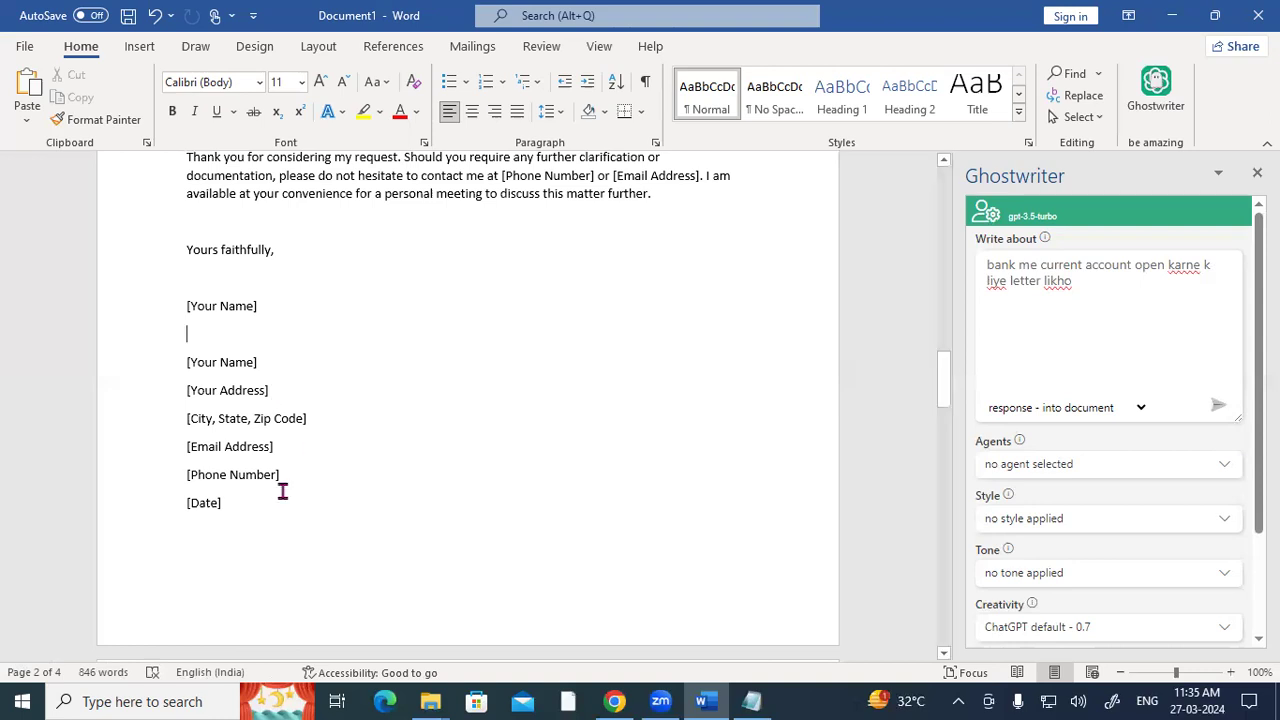
scroll(280, 489, down, 7)
scroll(282, 491, down, 3)
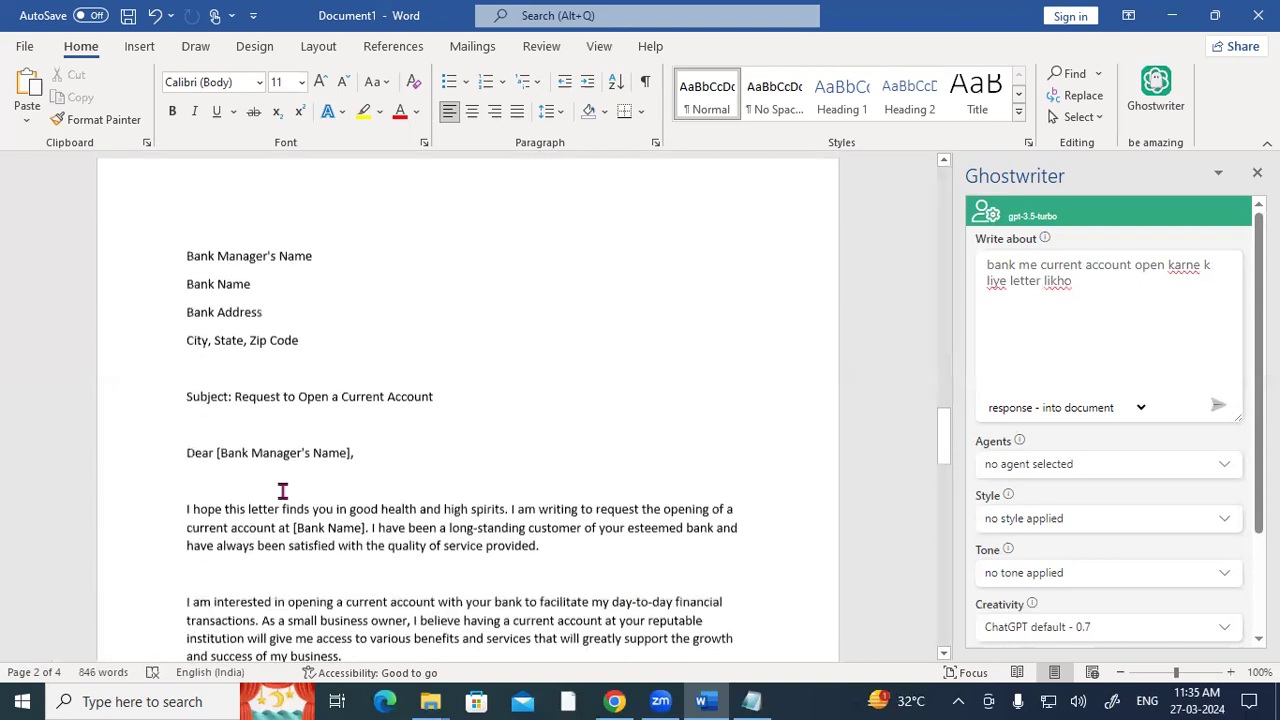
scroll(282, 491, down, 6)
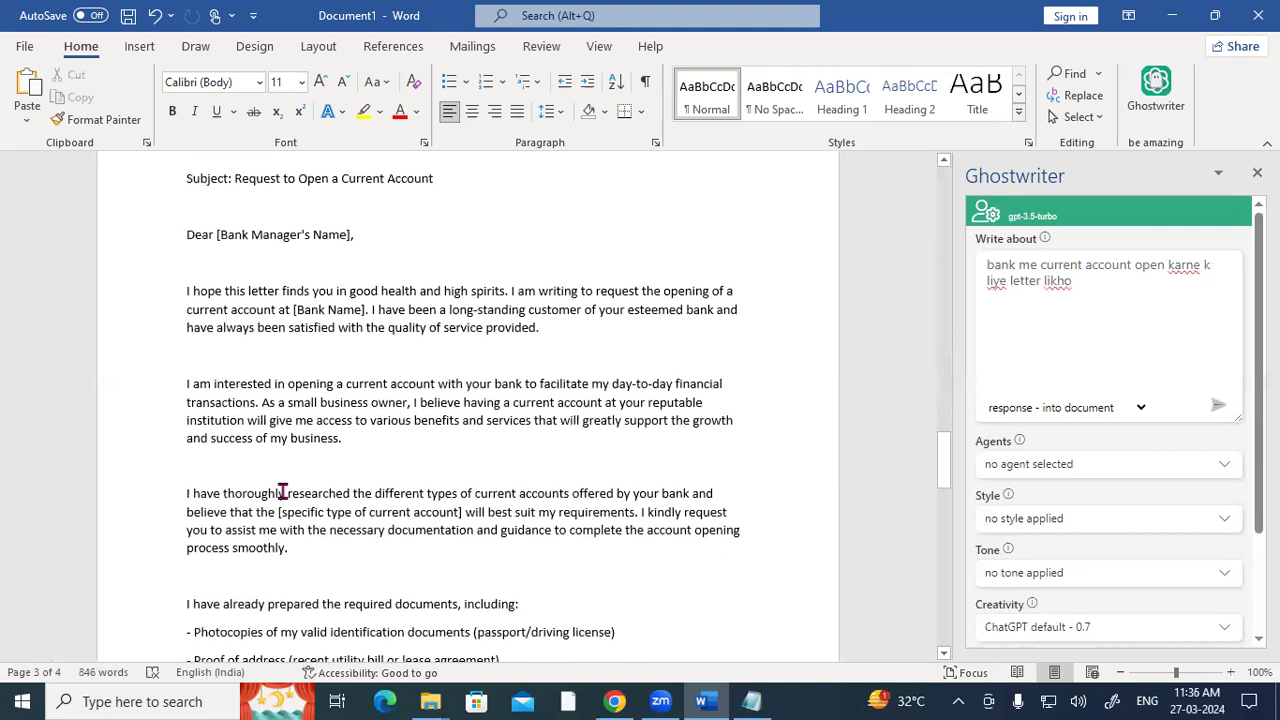
scroll(282, 491, down, 6)
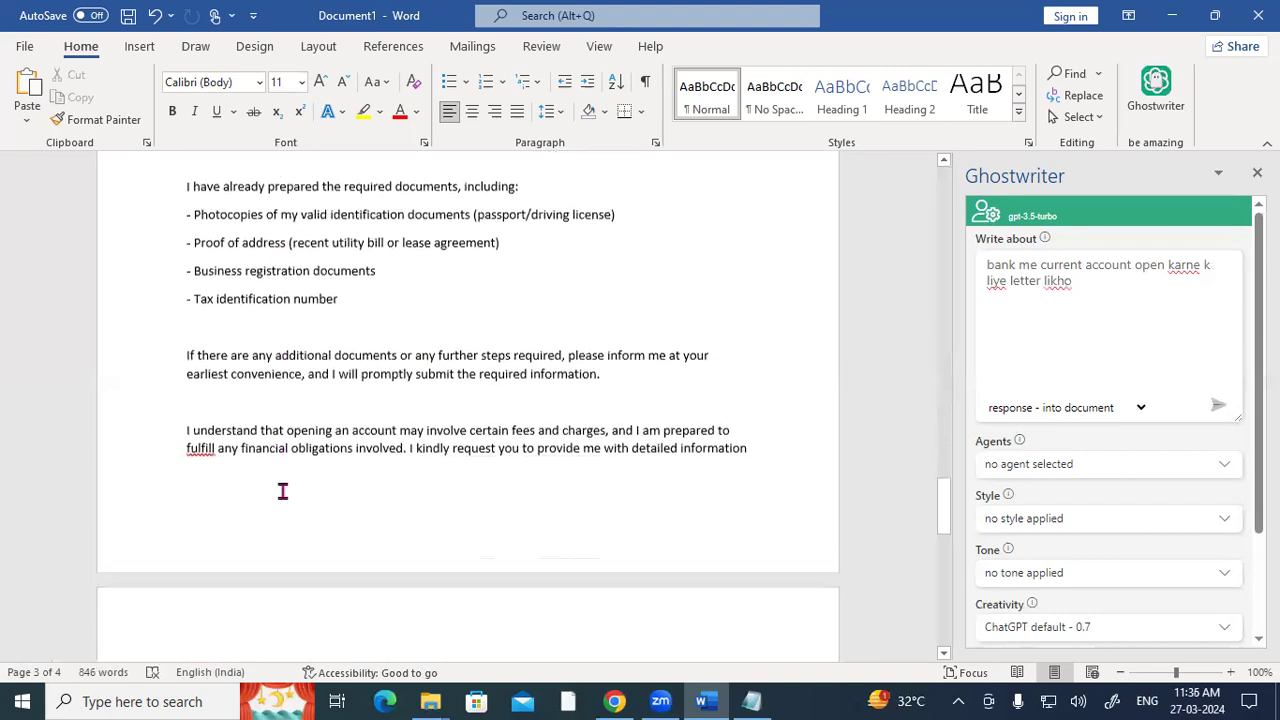
scroll(282, 491, down, 9)
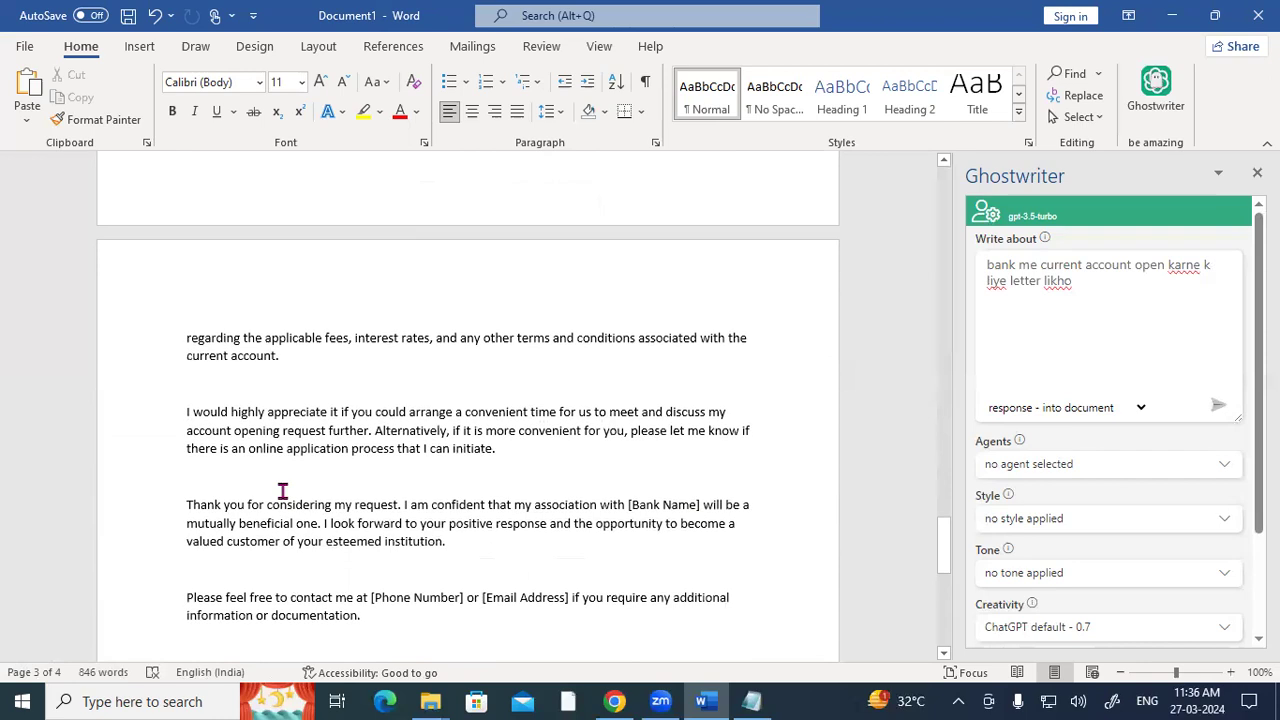
scroll(282, 491, down, 6)
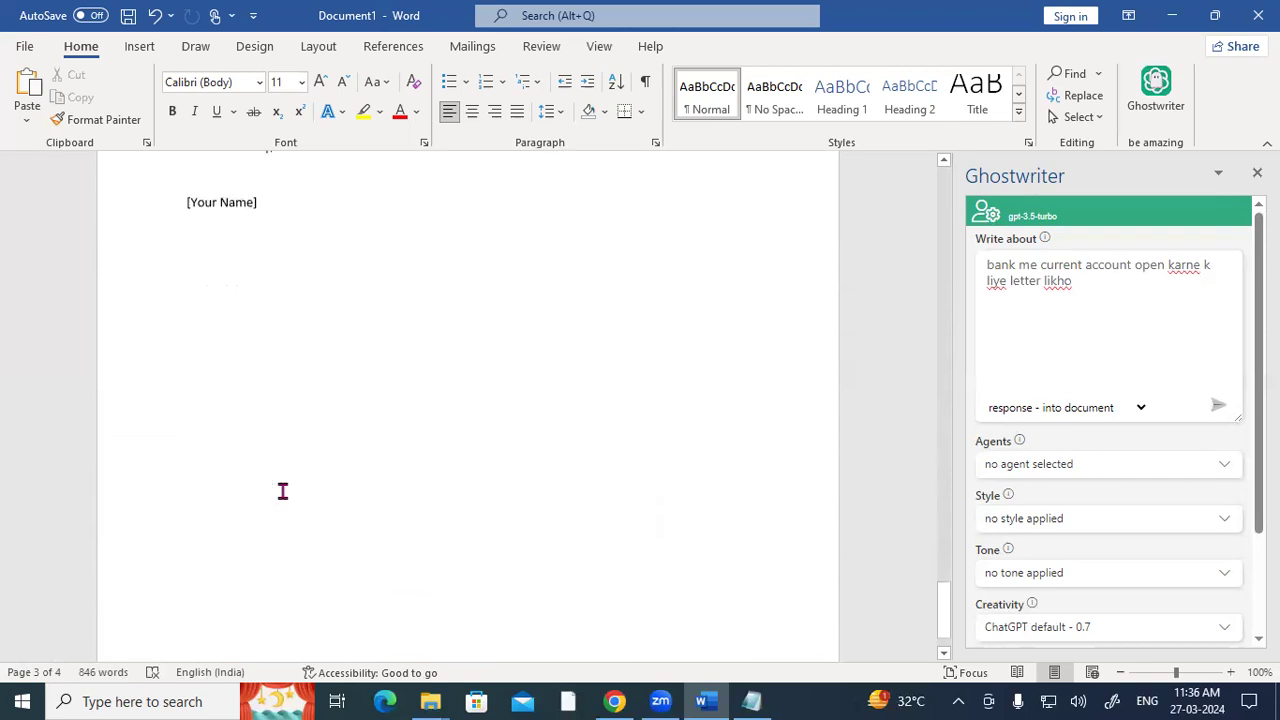
click(196, 212)
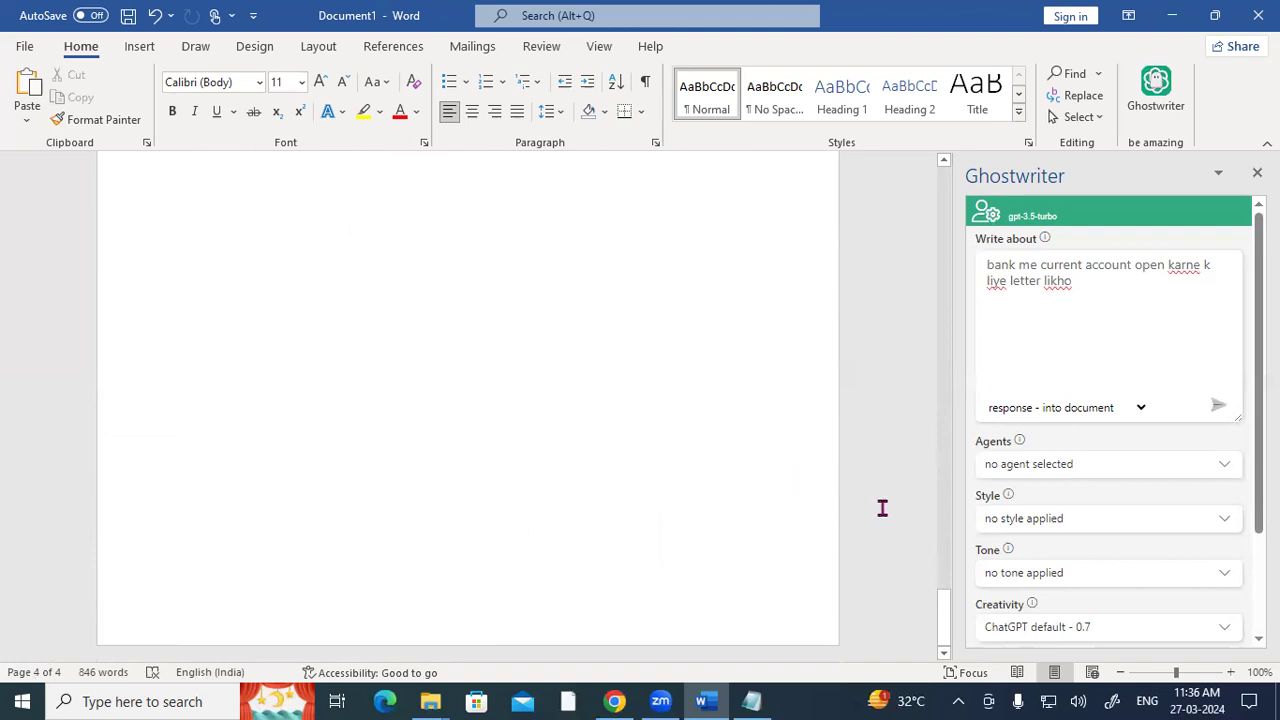
Step: Leave Ghostwriter with no agent selected and set its writing style to Academic
click(1019, 474)
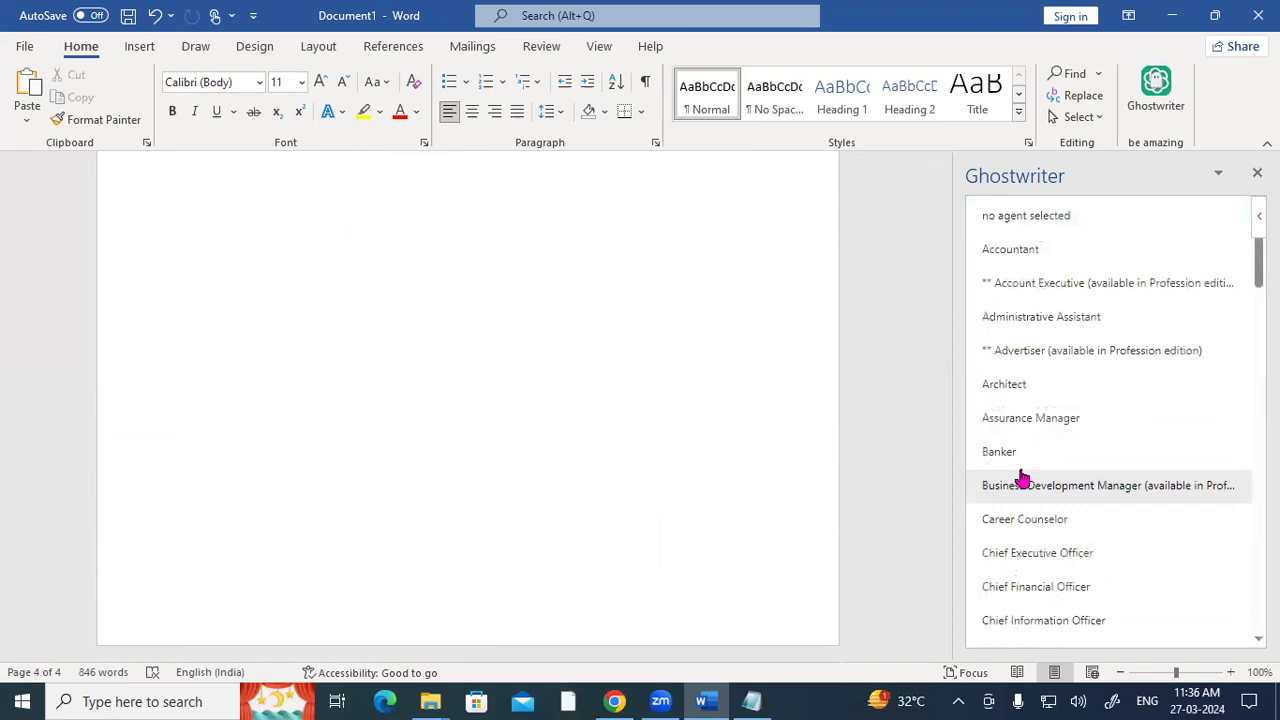
click(1008, 217)
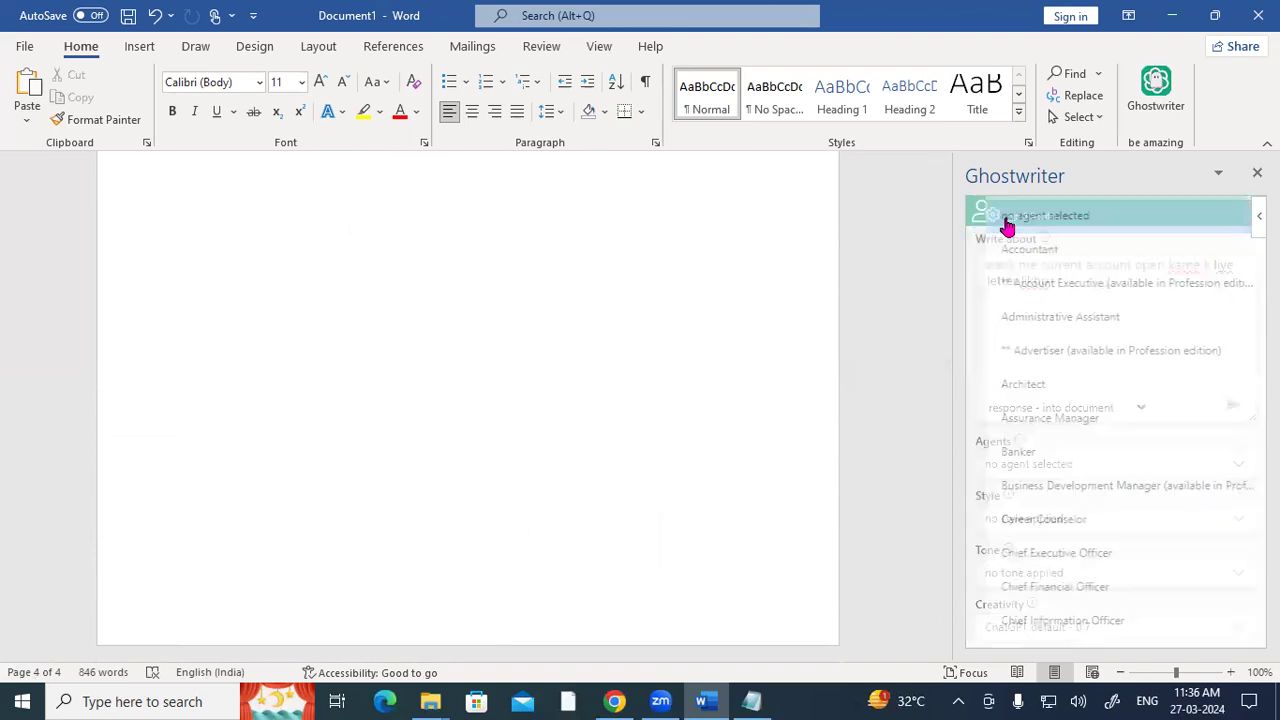
click(1008, 519)
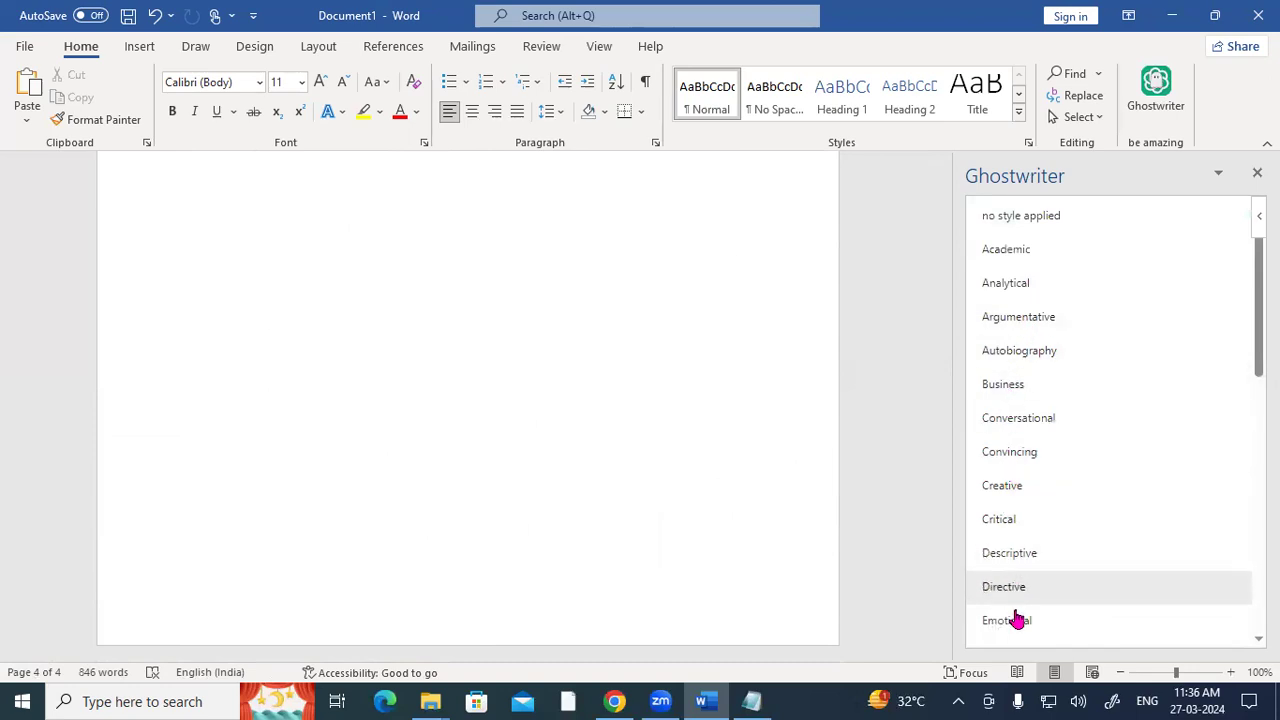
scroll(1043, 443, down, 2)
scroll(1050, 420, up, 2)
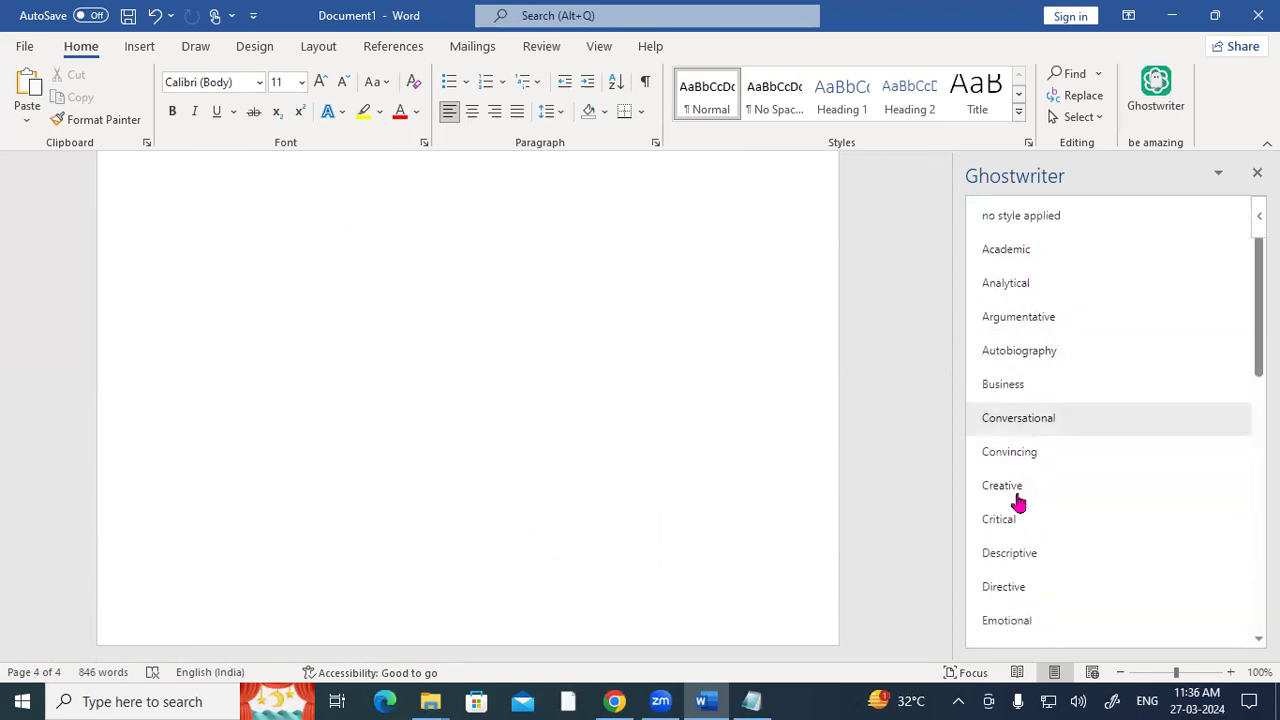
scroll(1023, 535, down, 4)
scroll(1023, 535, down, 6)
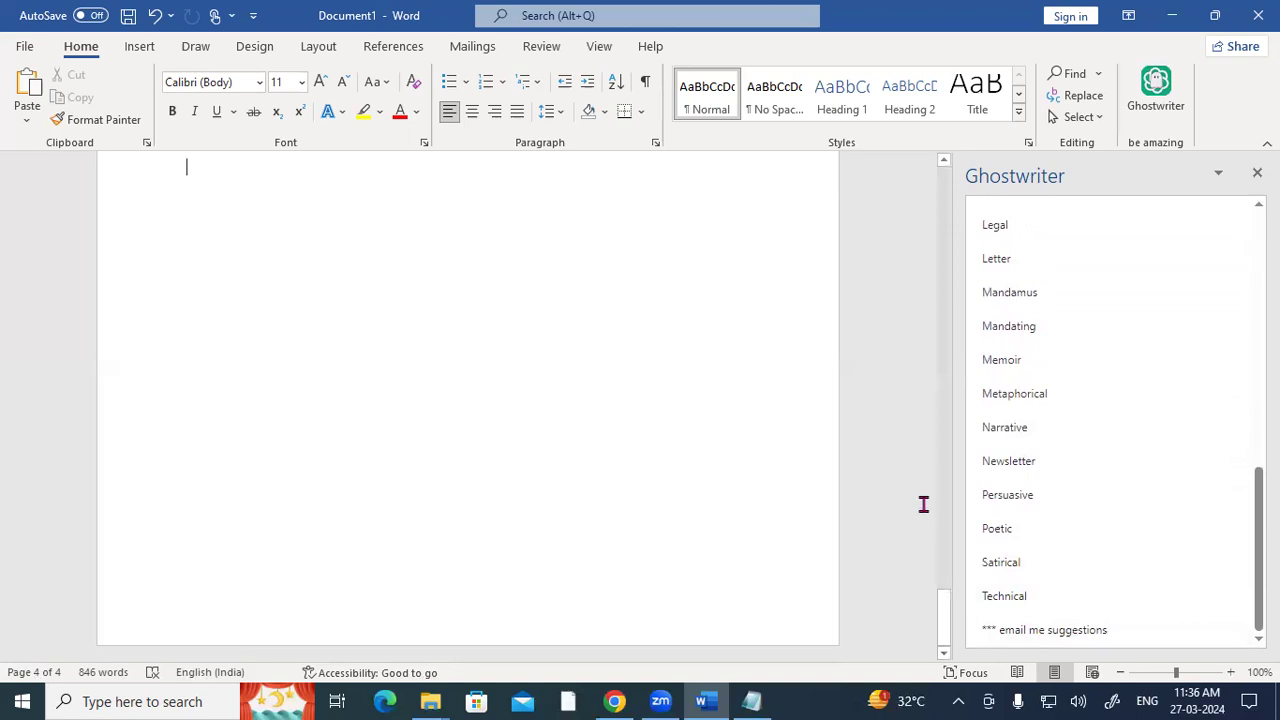
scroll(1003, 352, up, 7)
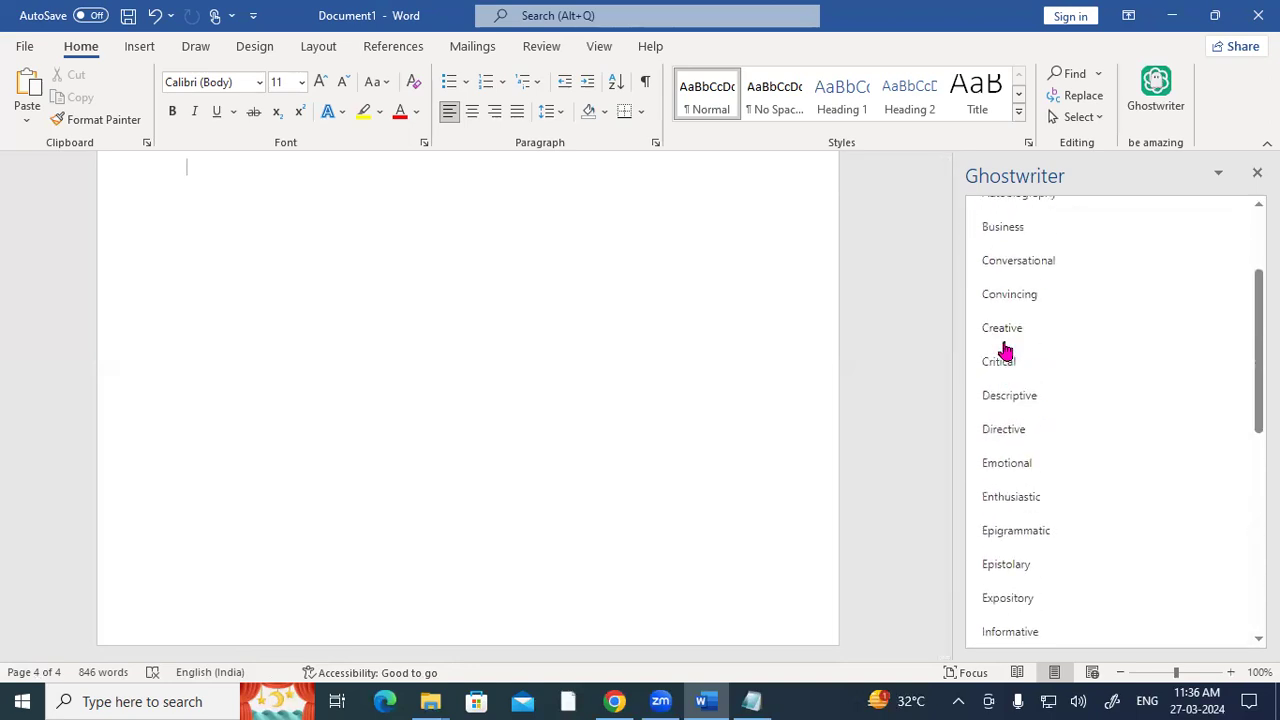
click(1012, 252)
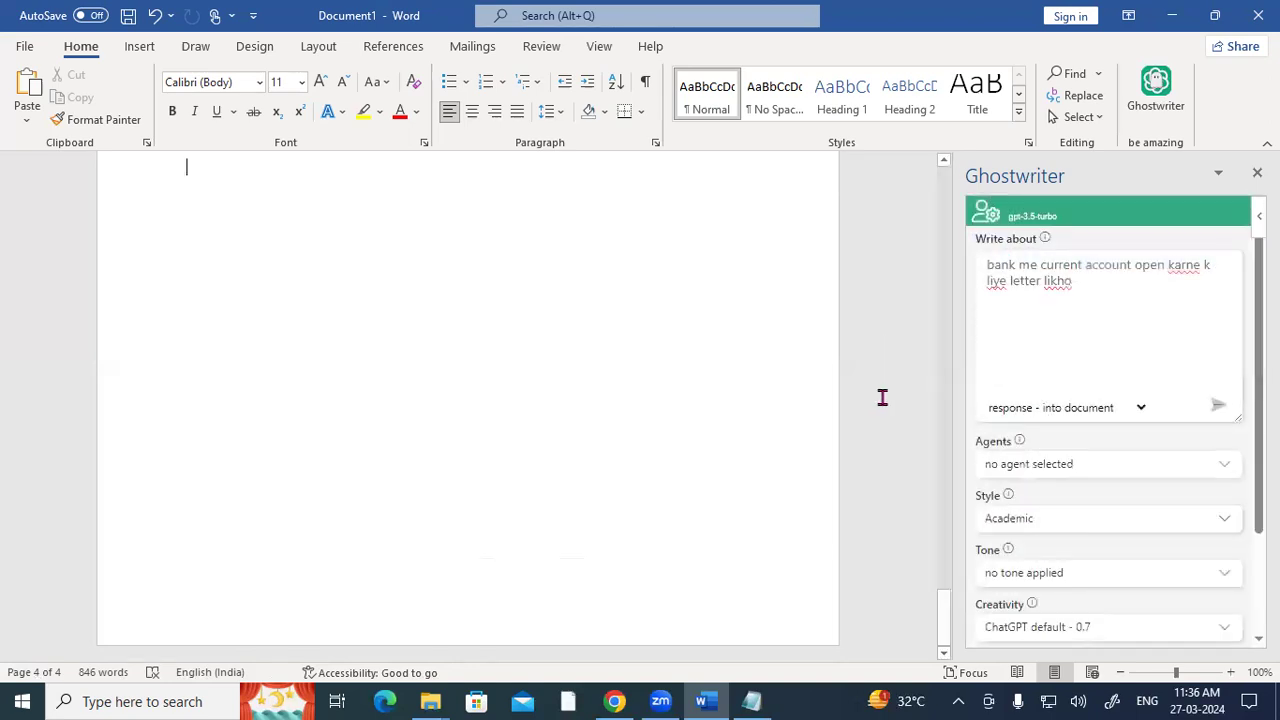
Step: Look over the Tone options, then close the Ghostwriter pane
scroll(986, 554, down, 3)
click(1008, 436)
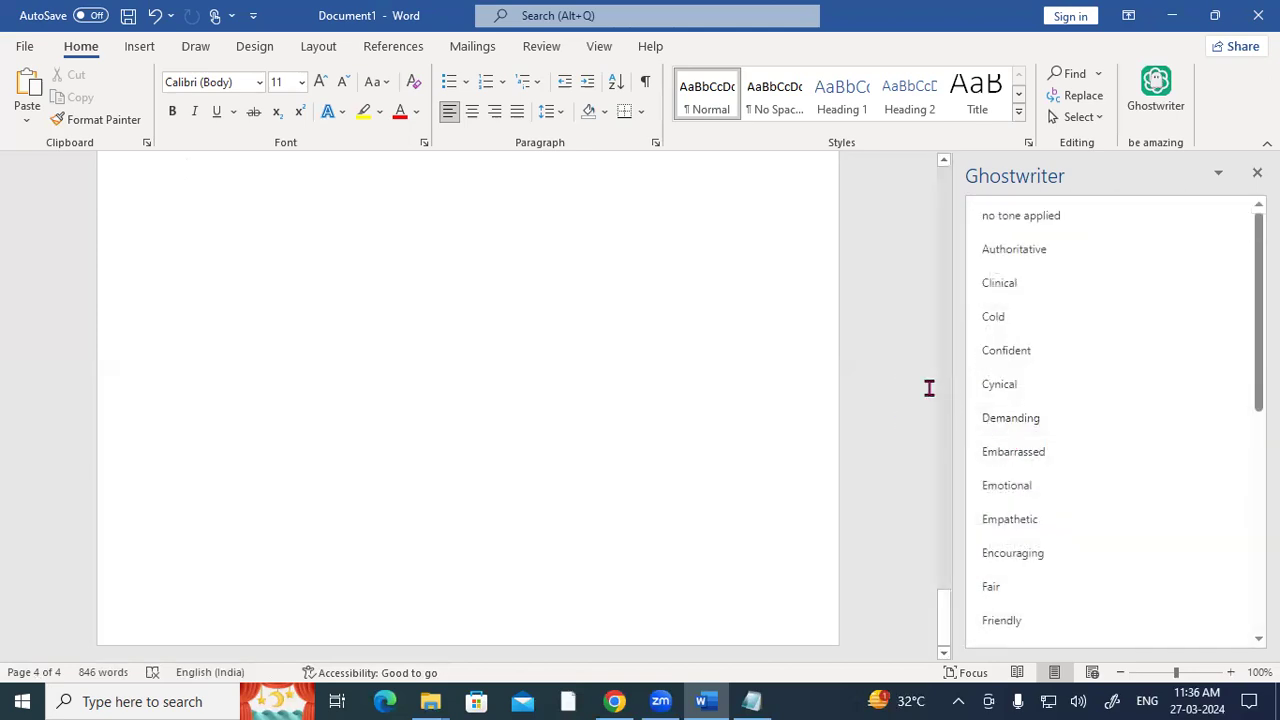
click(1257, 172)
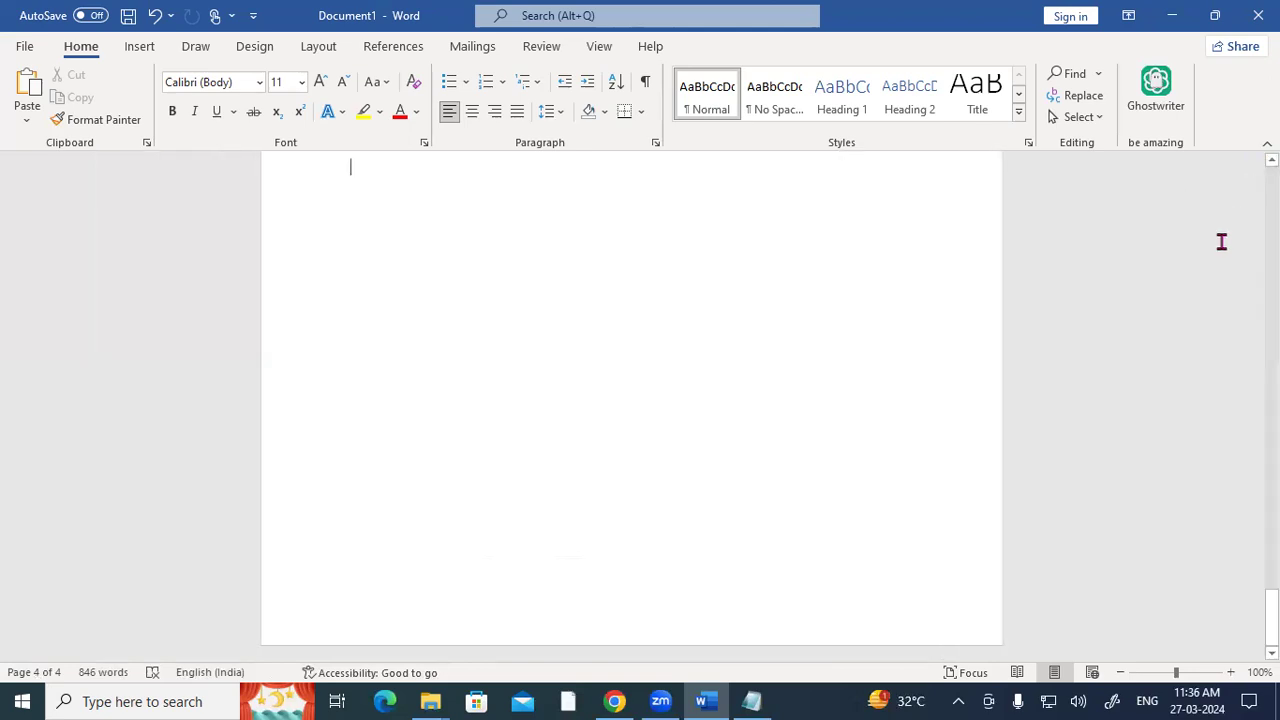
Step: Reopen Ghostwriter with Hindi as the response language, ready for a new request
click(1164, 116)
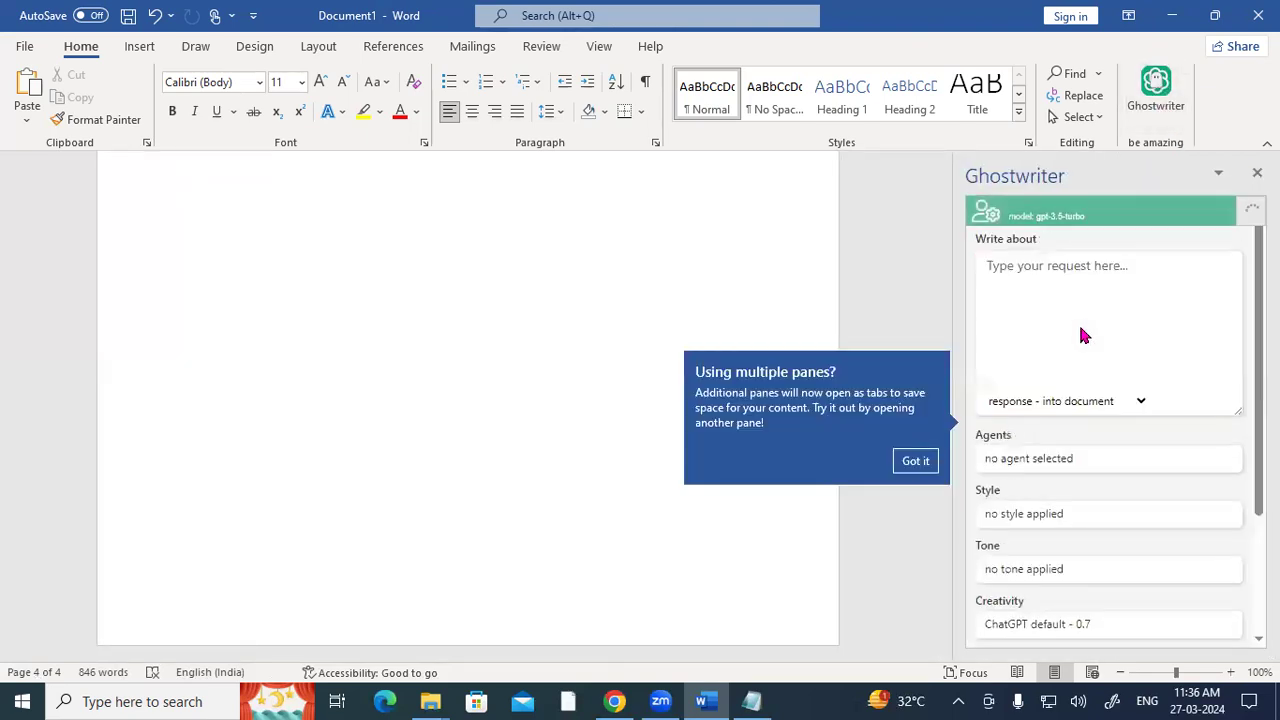
scroll(1079, 352, down, 3)
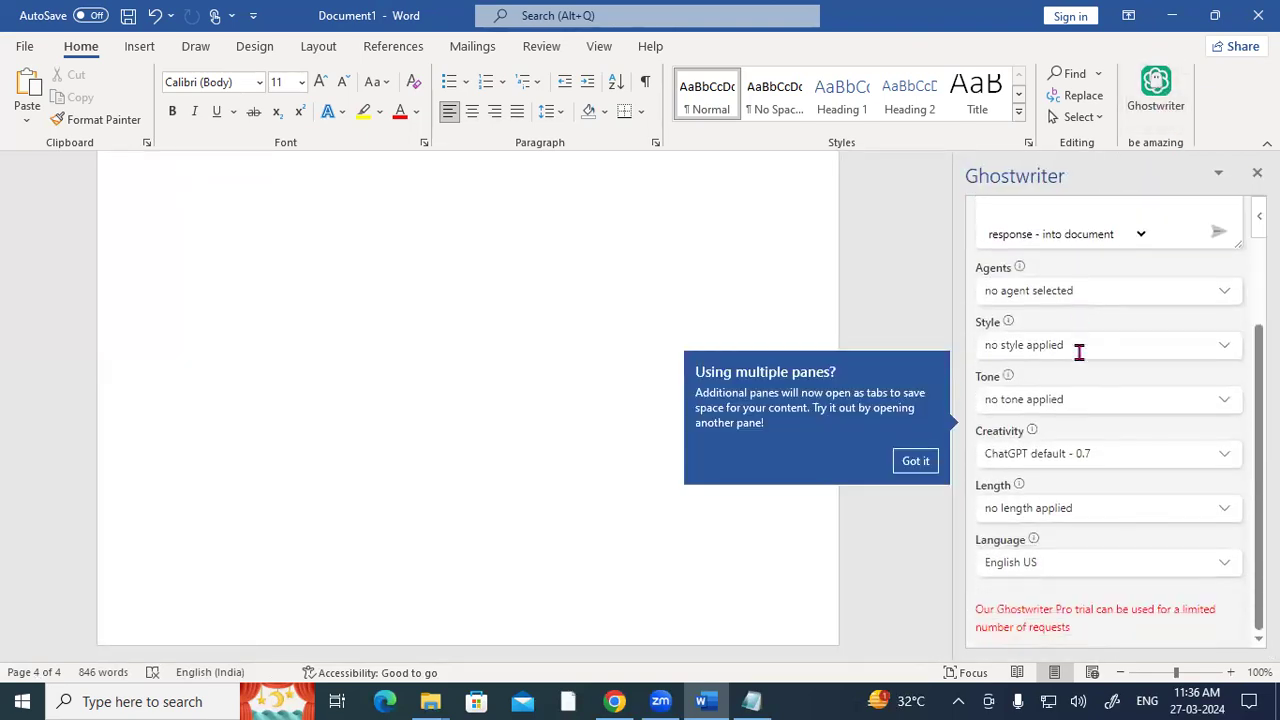
click(1088, 569)
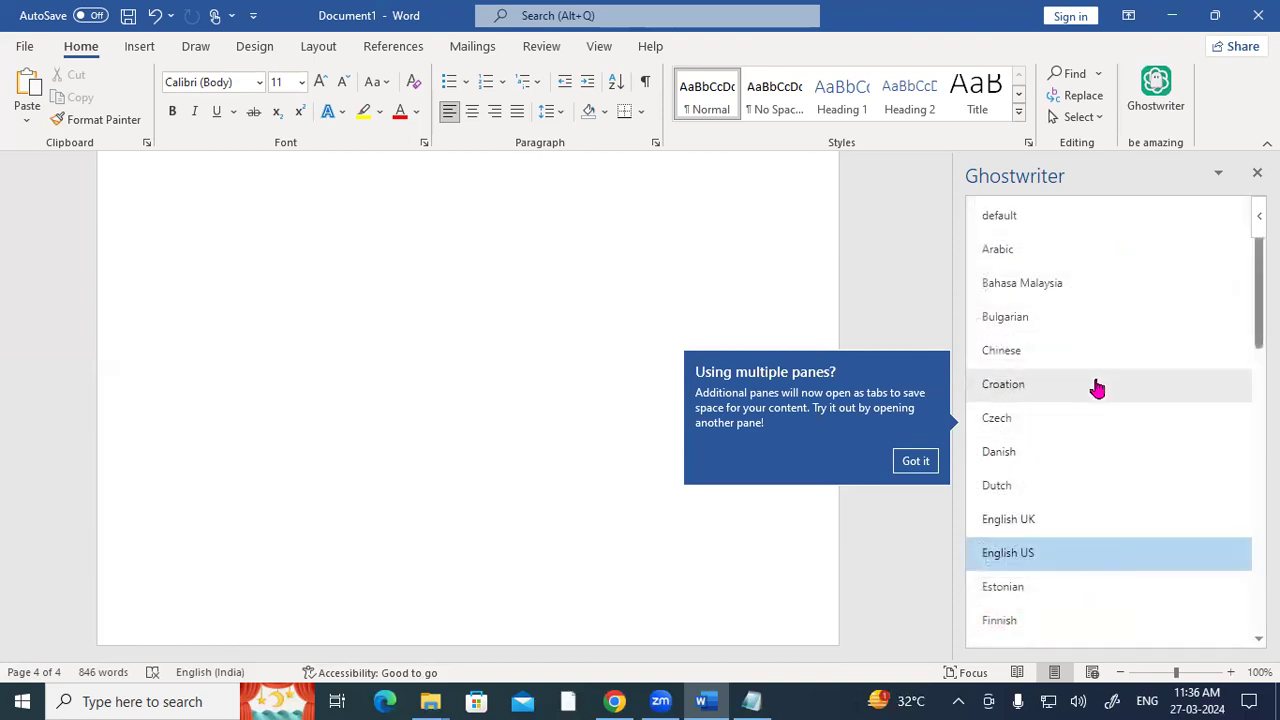
scroll(1097, 389, down, 3)
scroll(1097, 389, down, 3)
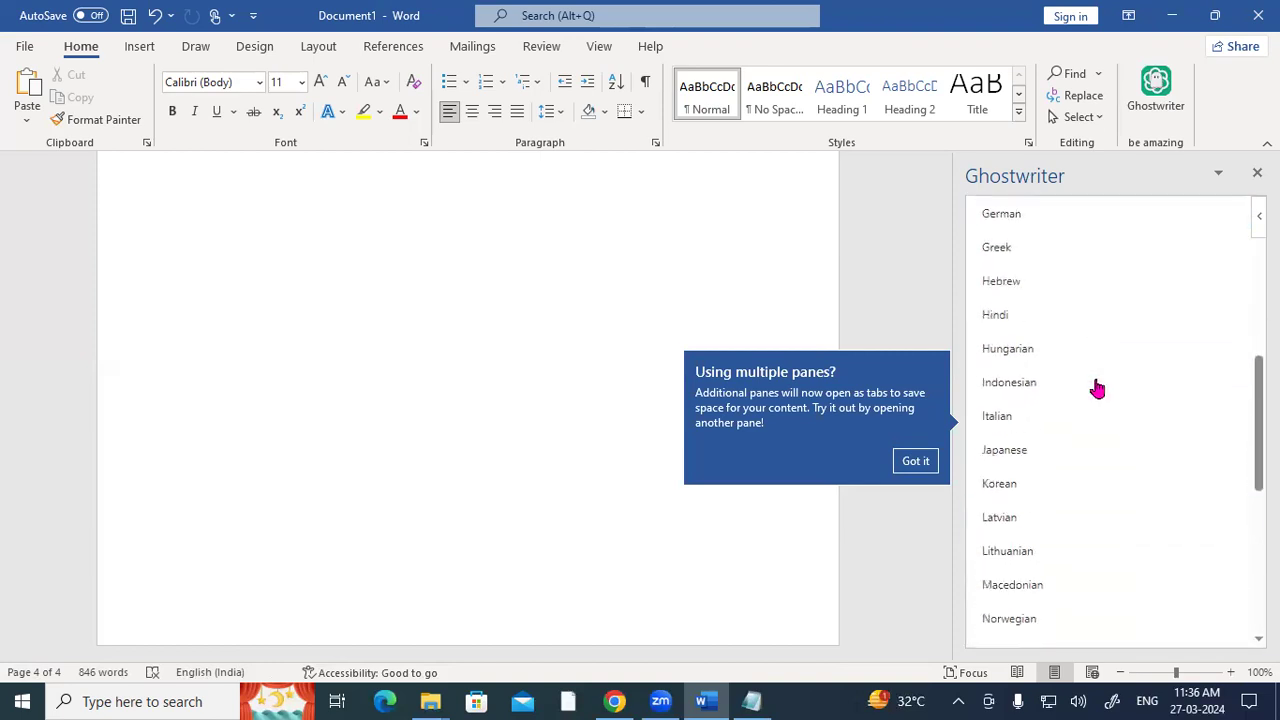
click(1015, 321)
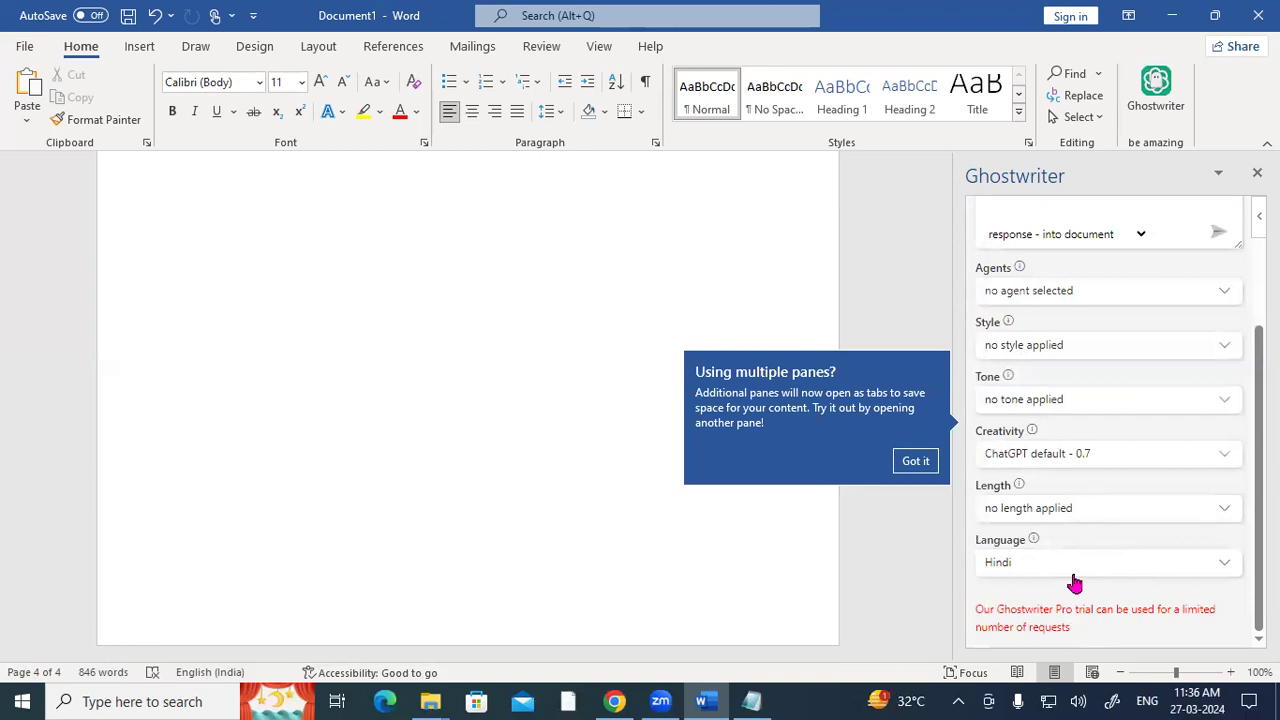
scroll(1082, 466, up, 4)
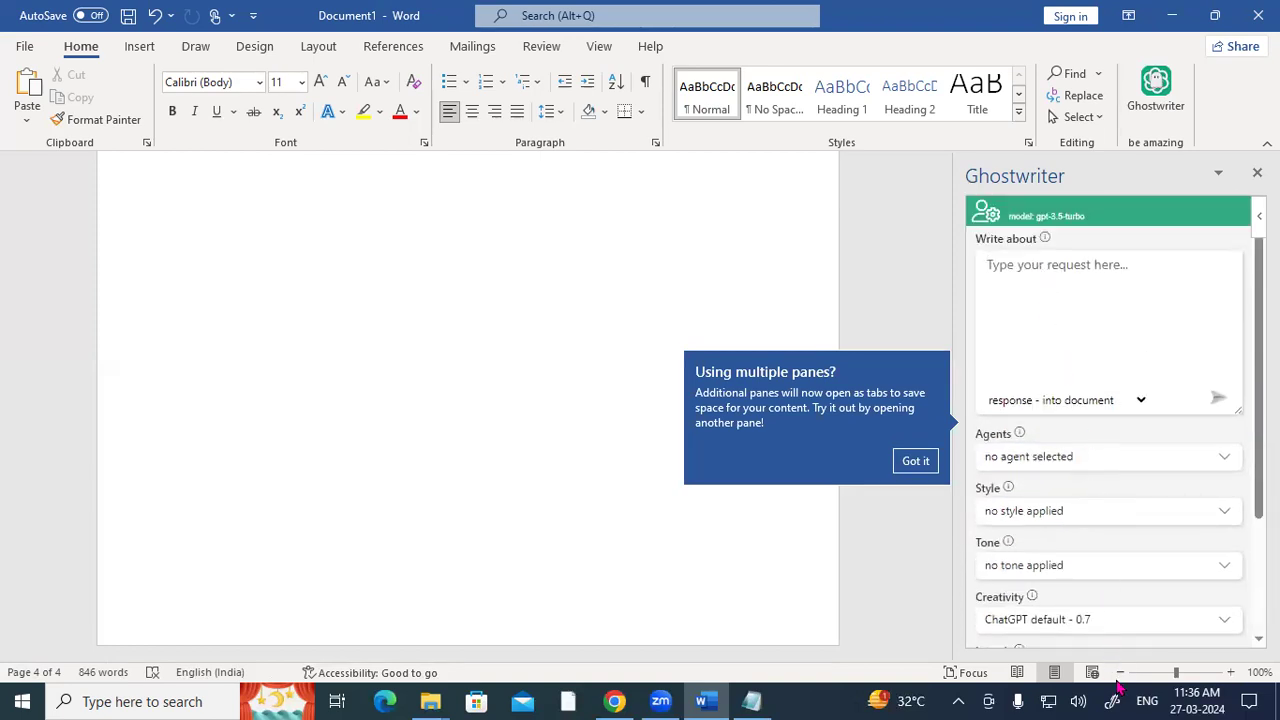
click(1054, 316)
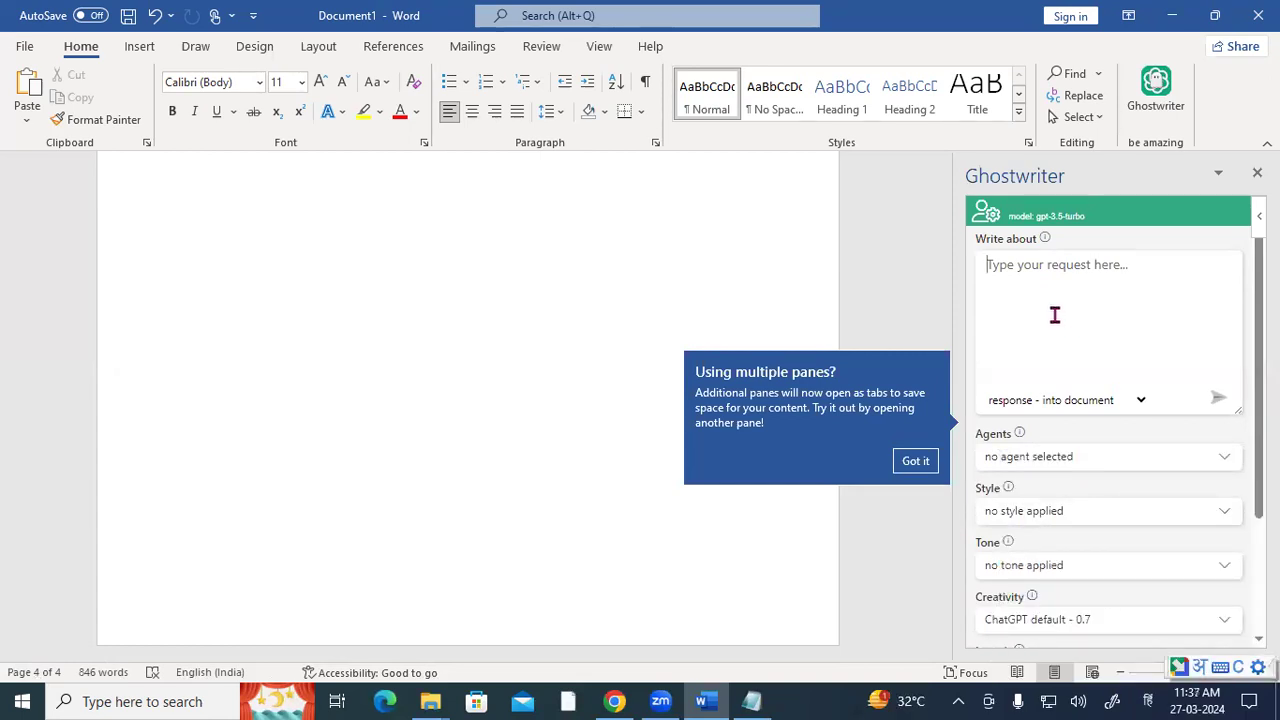
Step: Enter the prompt 'बैंक में करंट अकाउंट ओपन करने के लिए हिंदी में लेटर लिखो' and dismiss the panes tip
text(बैंक में)
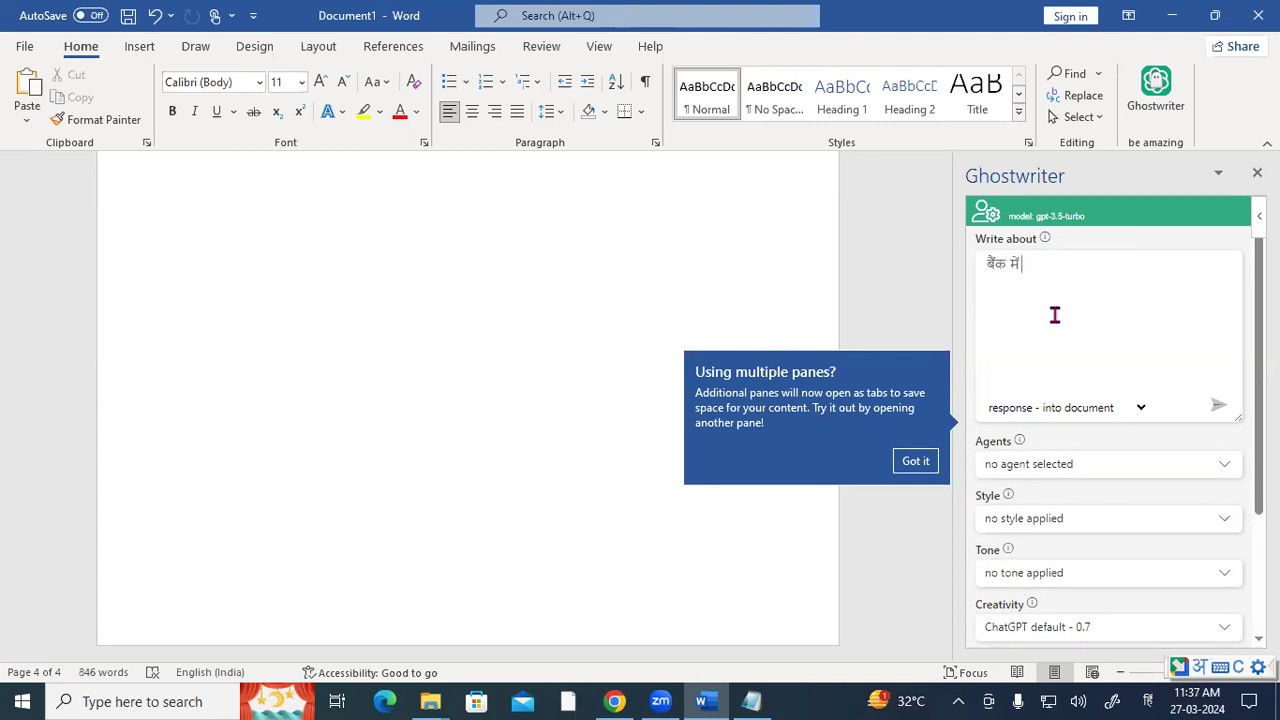
text( करंट अकाउंट ओपन )
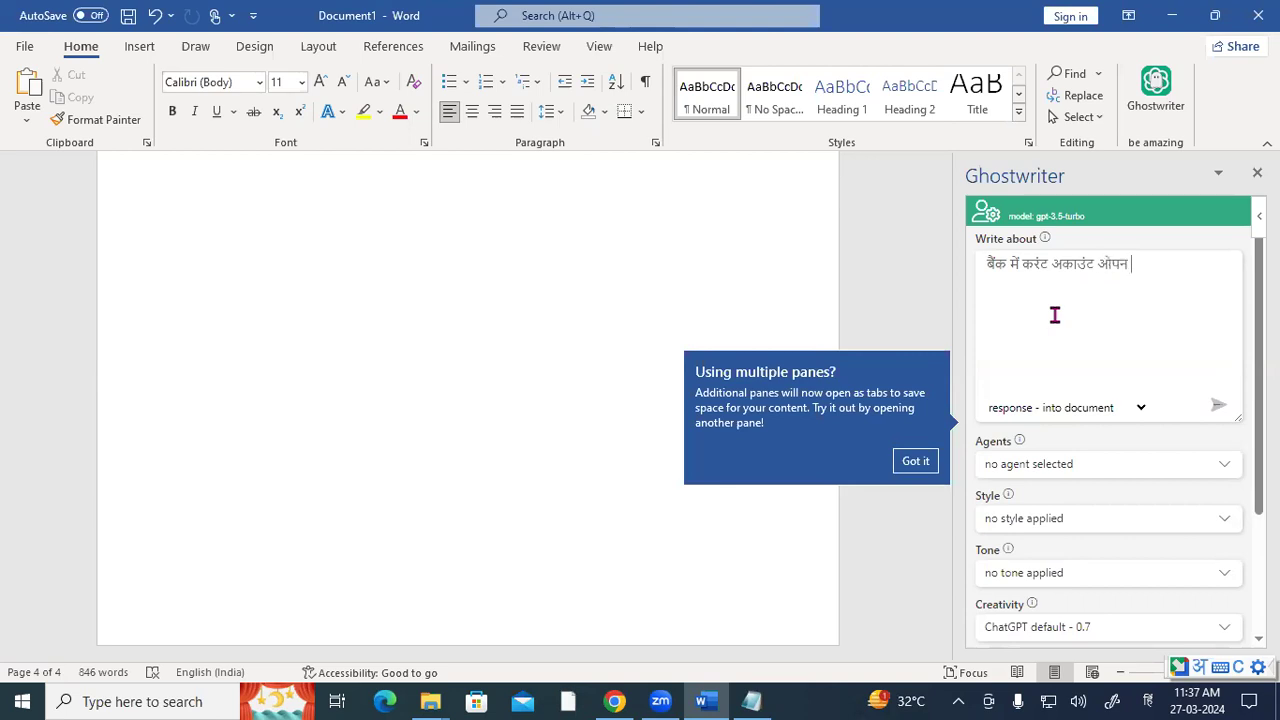
text(करने के लिए)
text(हिंदी में)
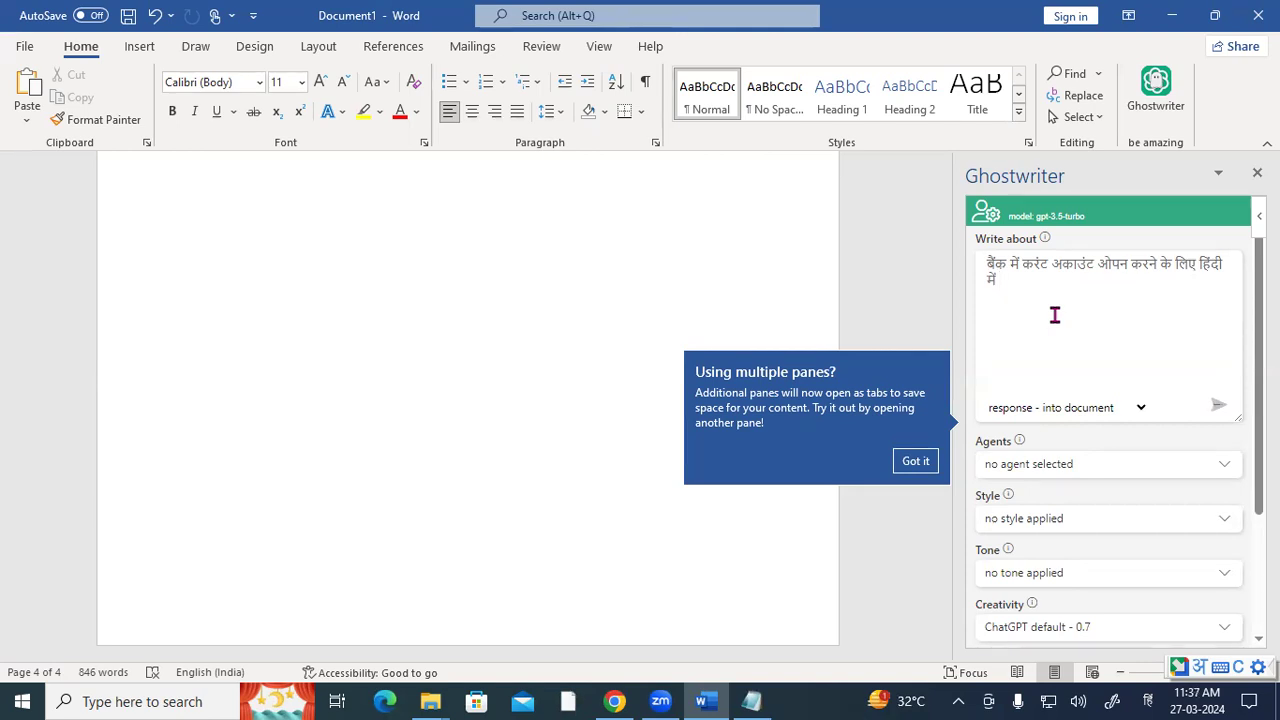
text( लेटर लिखो)
scroll(289, 320, up, 4)
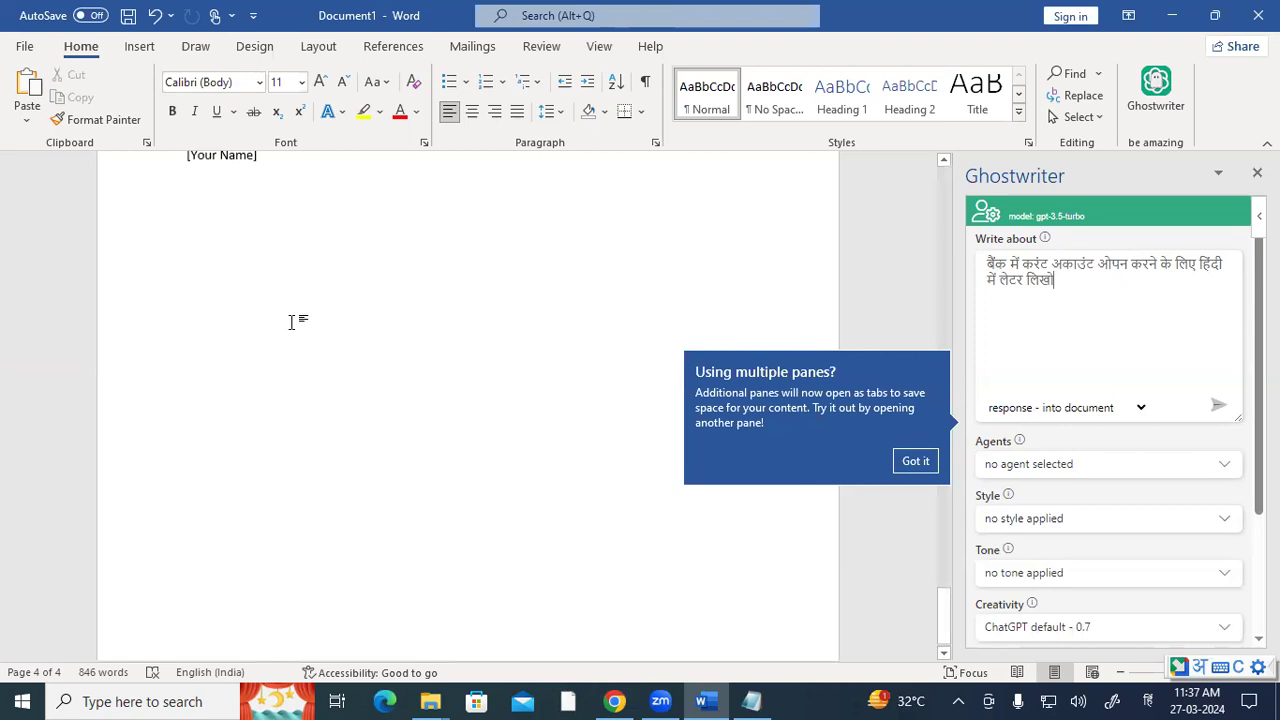
click(190, 365)
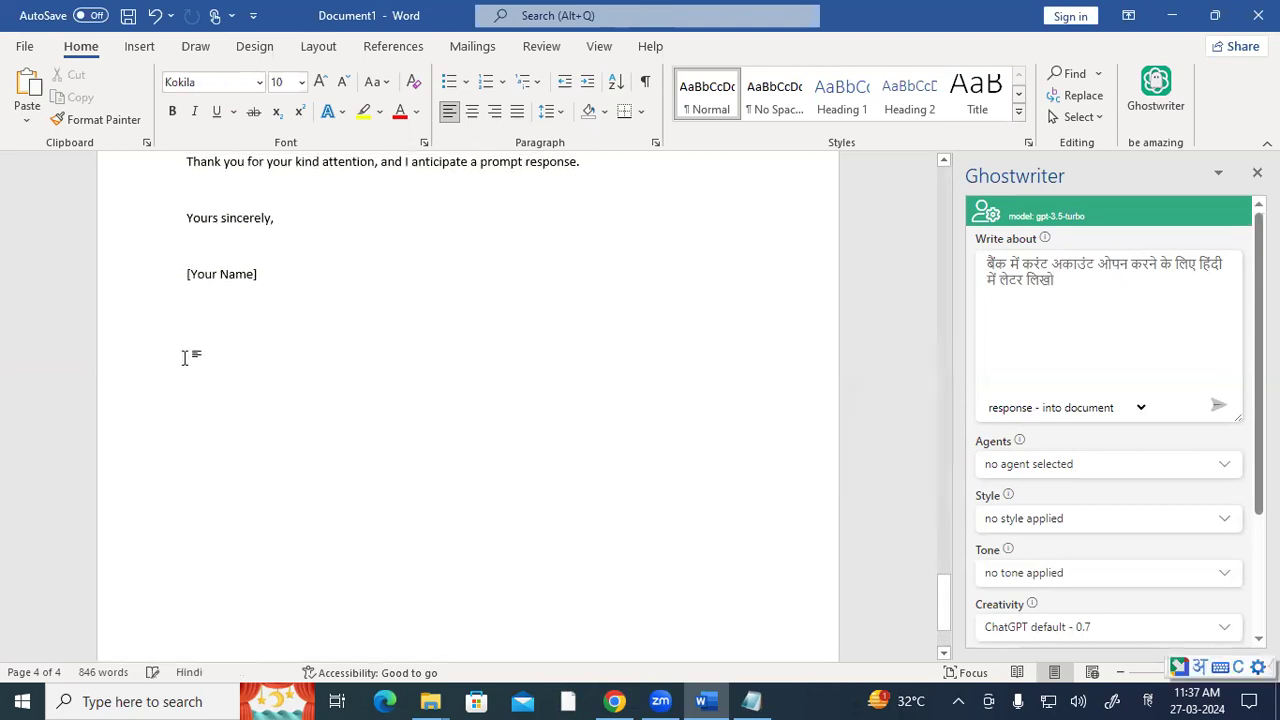
scroll(186, 355, down, 3)
Step: Generate the Hindi letter opening 'प्रिय बैंक प्रबंधक,' below the English letter
click(1219, 406)
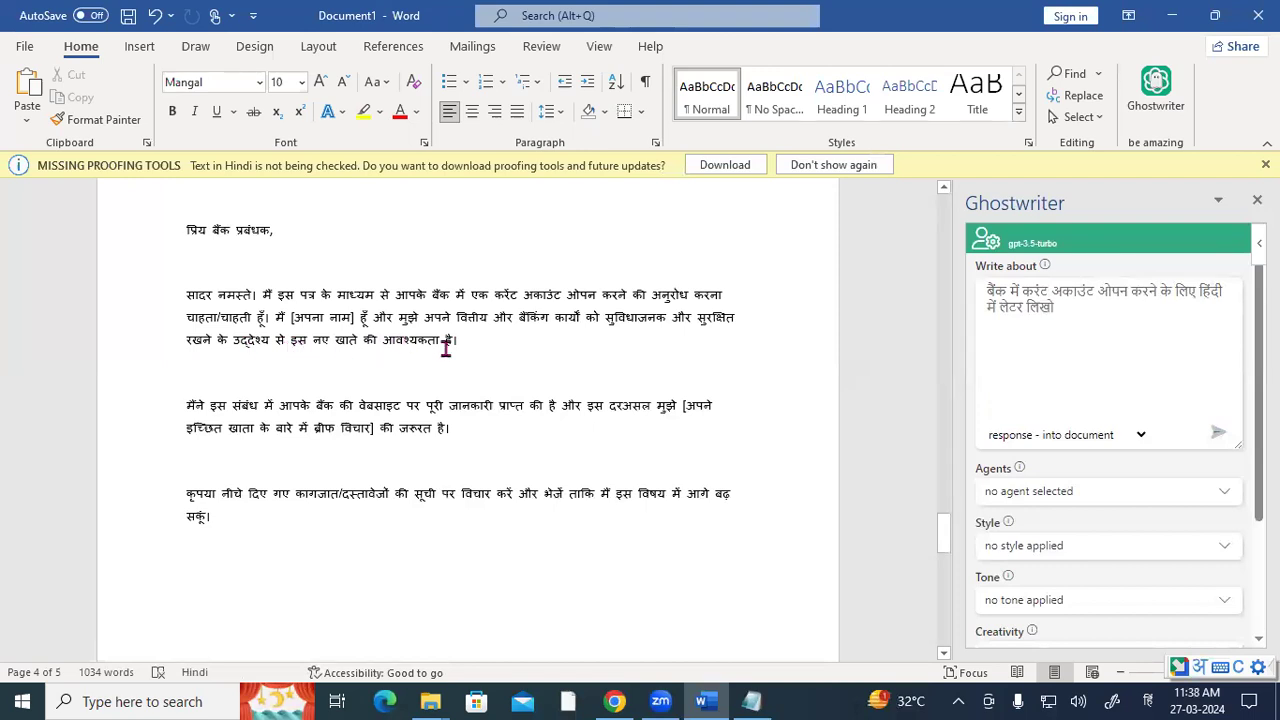
scroll(446, 348, down, 3)
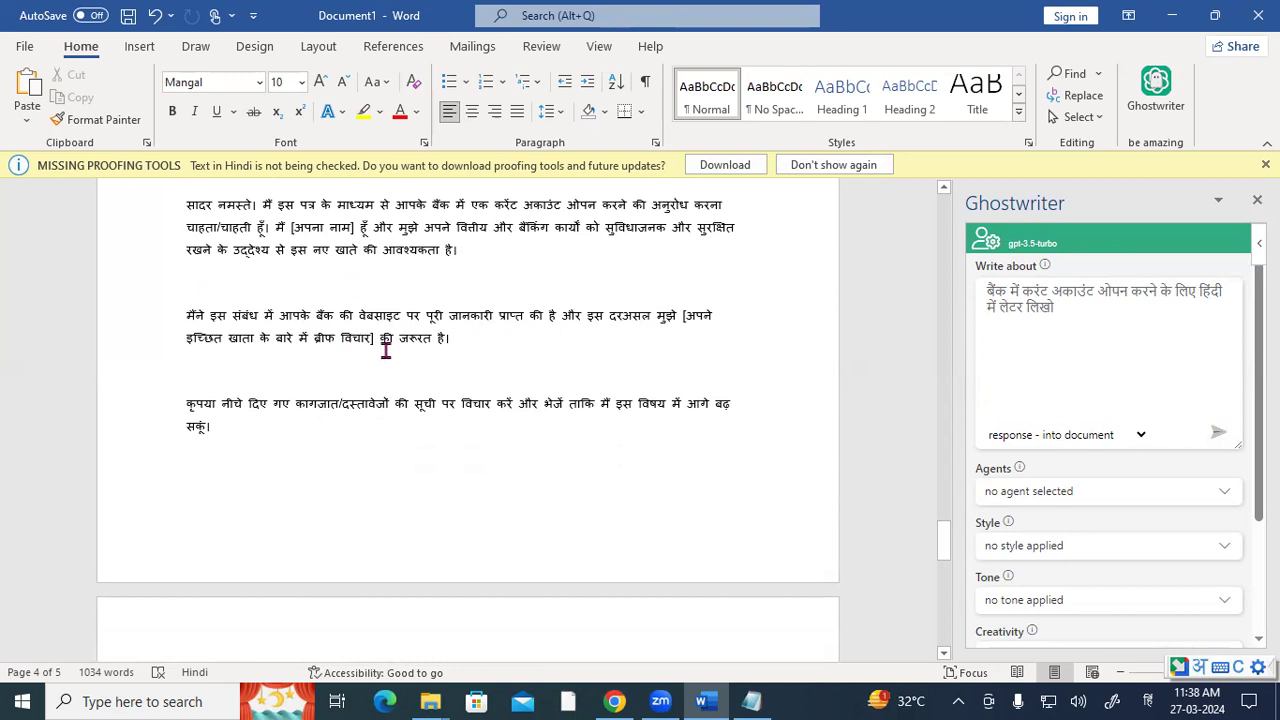
scroll(283, 385, down, 2)
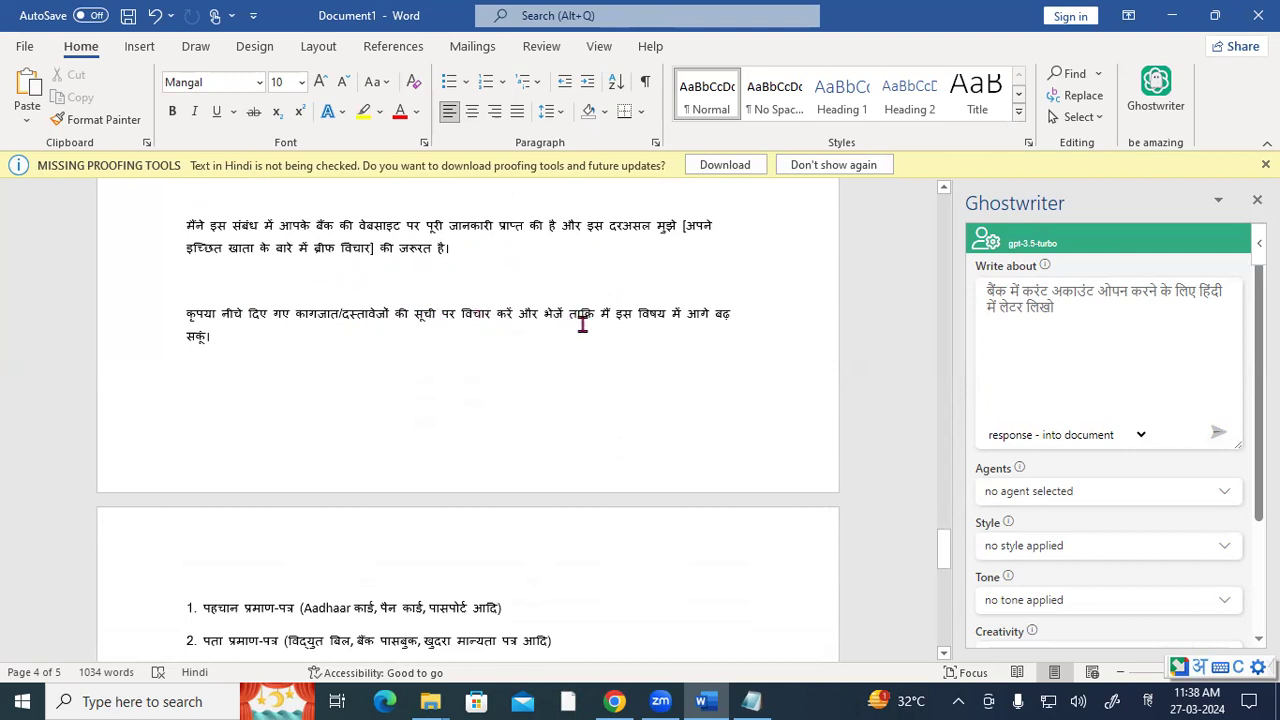
scroll(514, 371, down, 5)
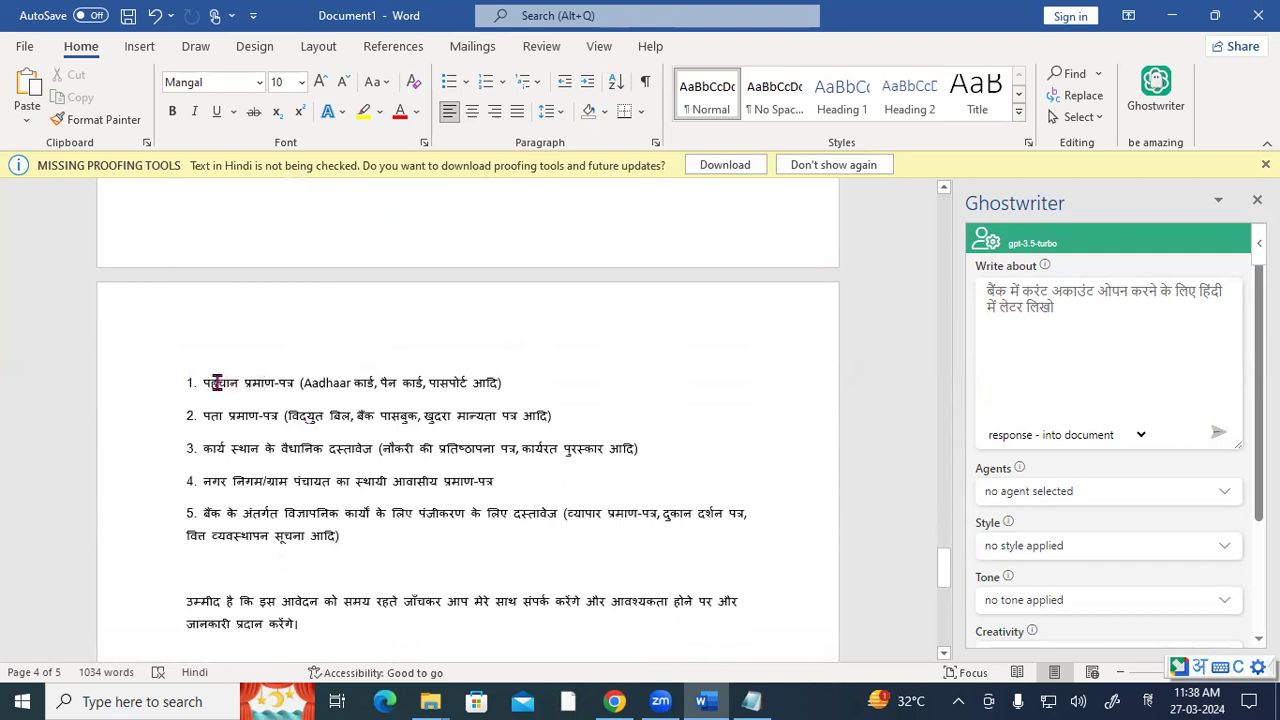
Step: Highlight words in the four document-list items and scroll to review the Hindi letter
drag(210, 383, 272, 383)
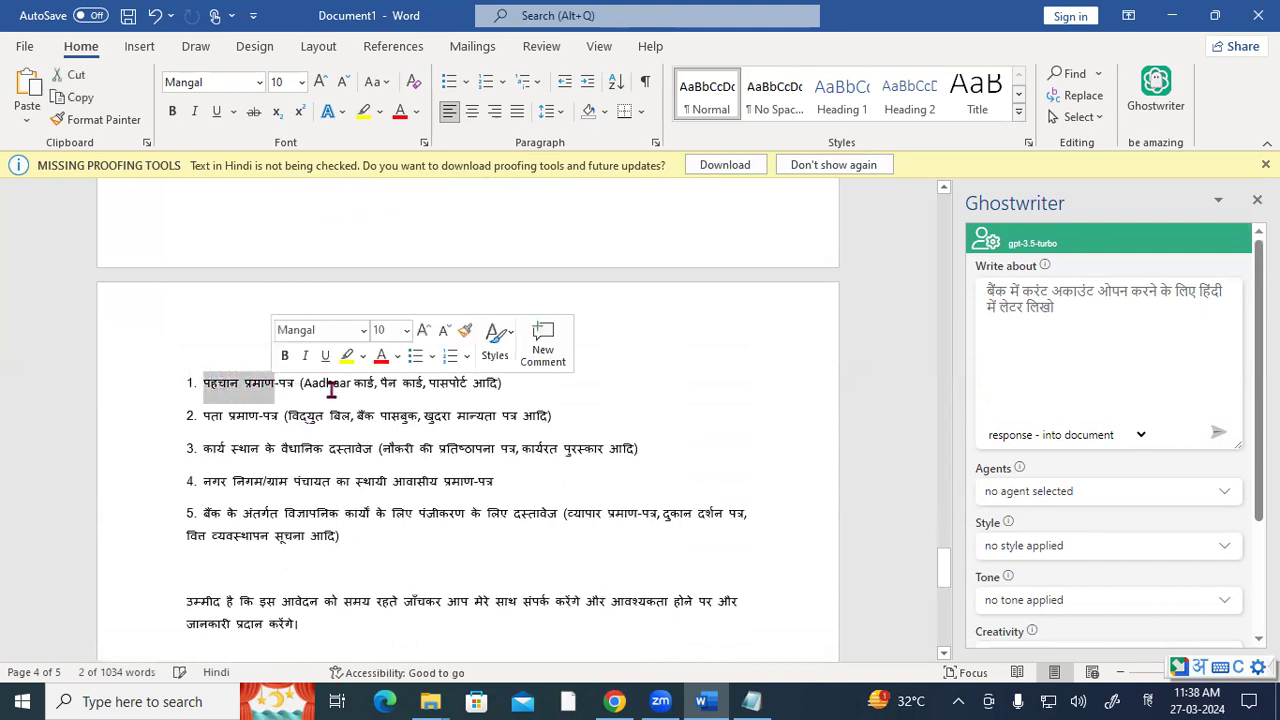
drag(352, 383, 334, 383)
drag(212, 416, 374, 416)
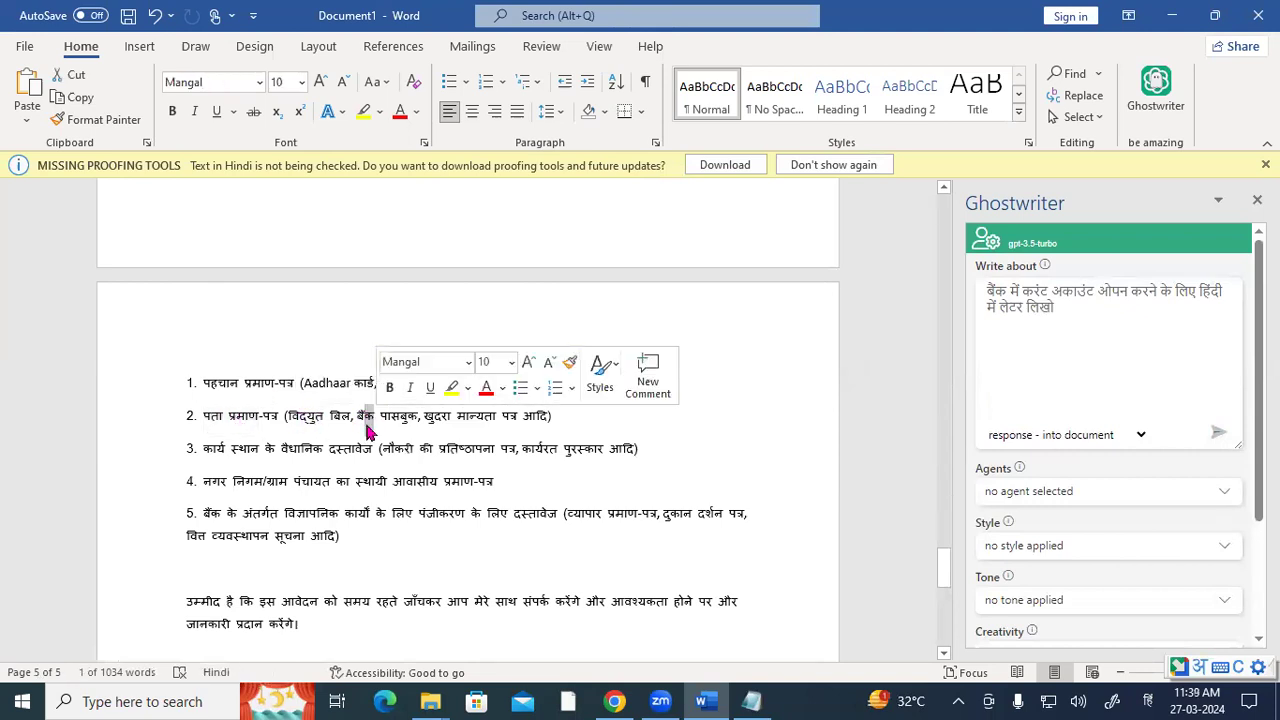
drag(208, 448, 280, 448)
drag(383, 448, 512, 455)
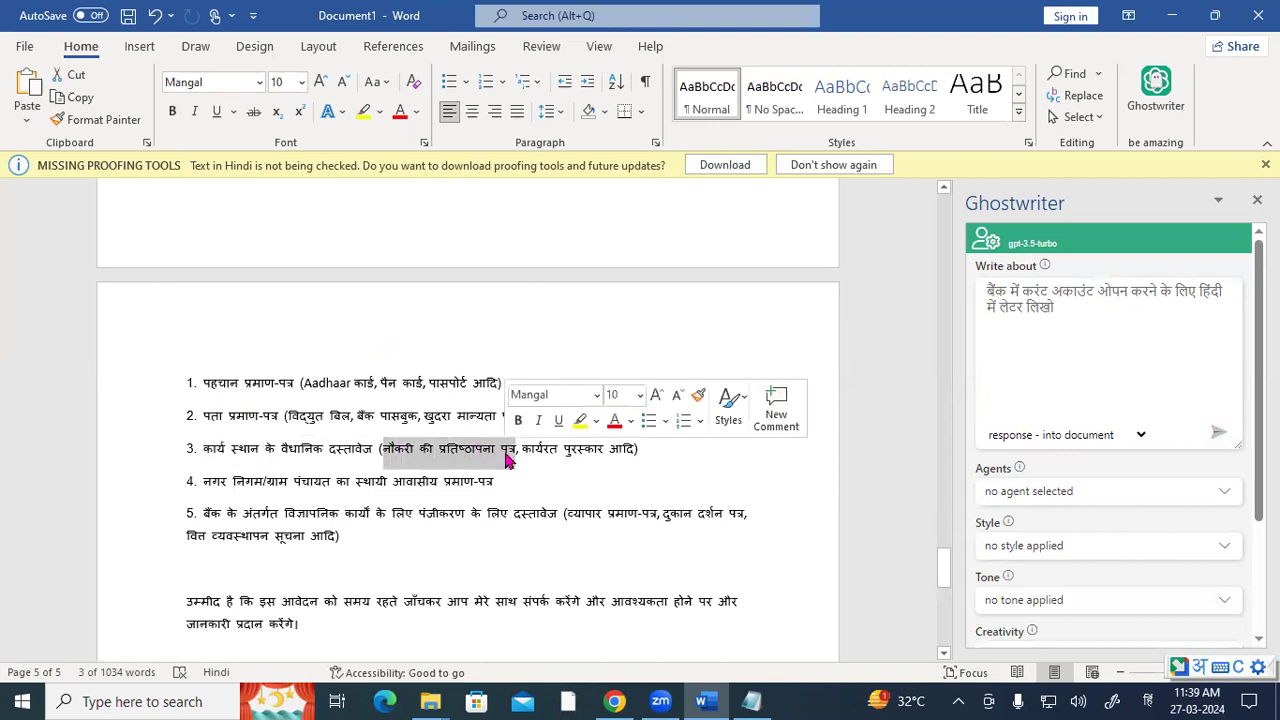
drag(204, 481, 278, 481)
scroll(277, 478, down, 2)
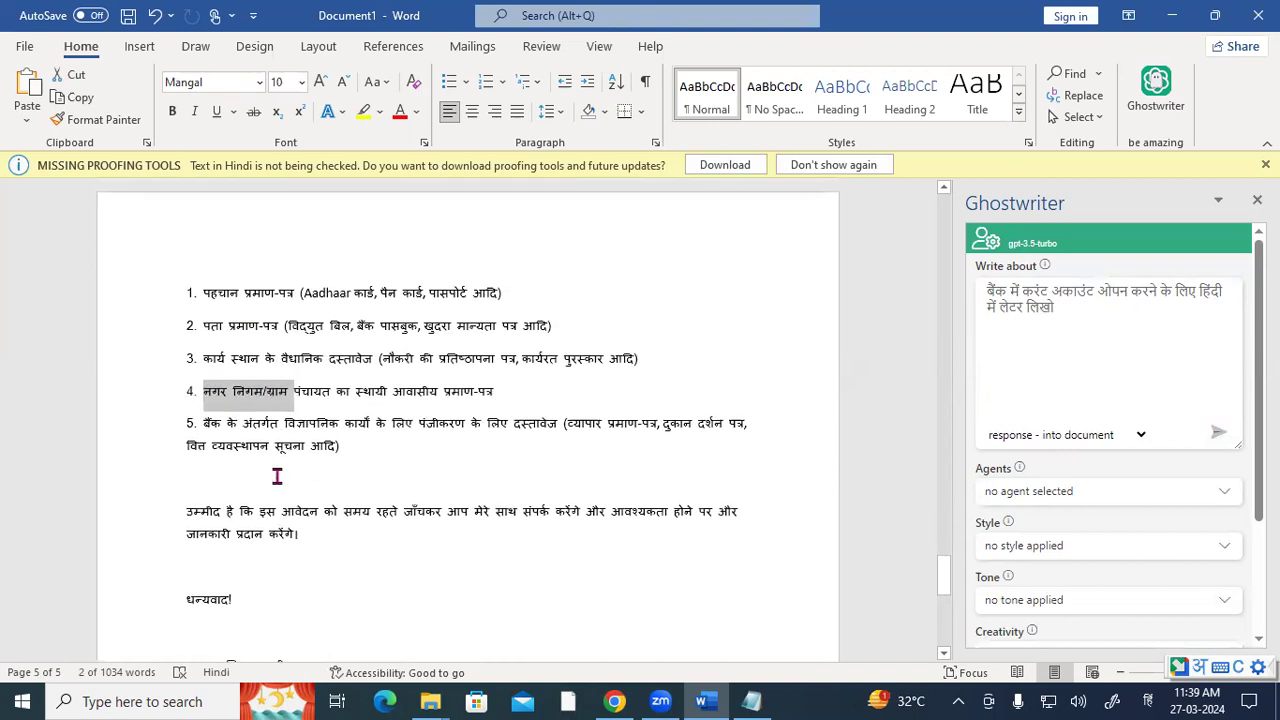
scroll(277, 477, down, 3)
scroll(277, 476, down, 4)
scroll(277, 474, up, 2)
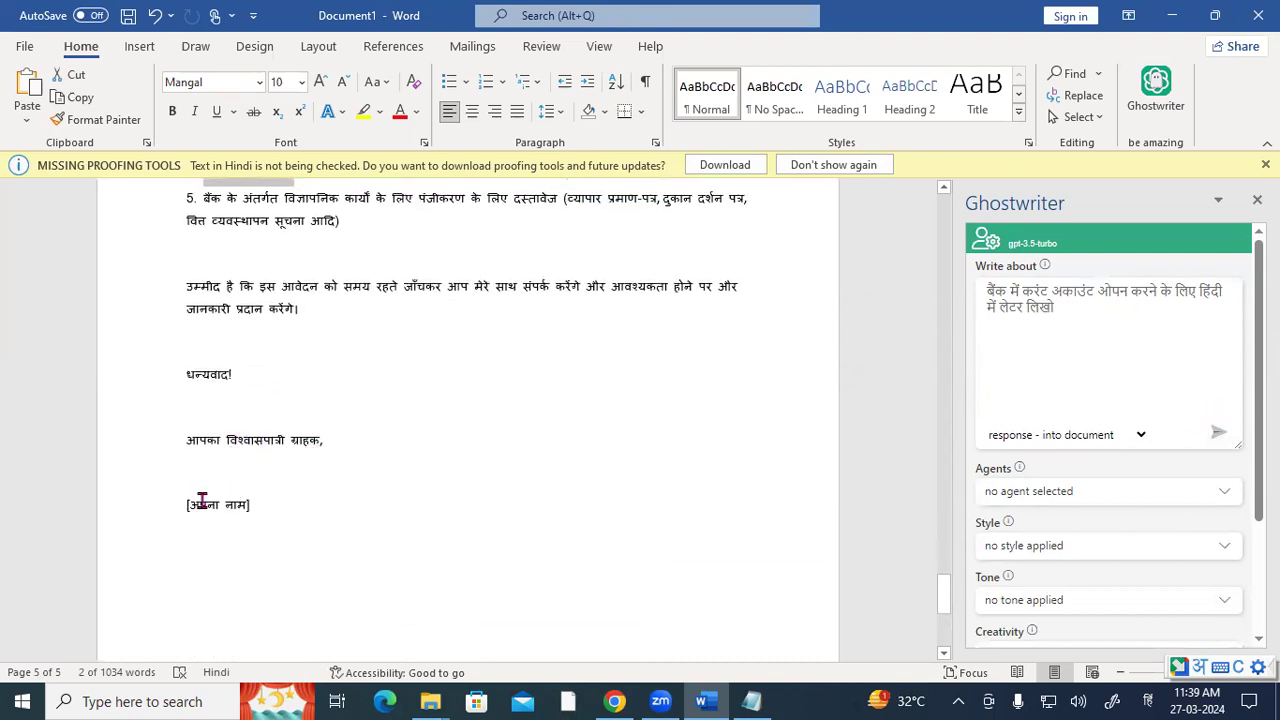
scroll(346, 506, up, 3)
scroll(346, 504, up, 15)
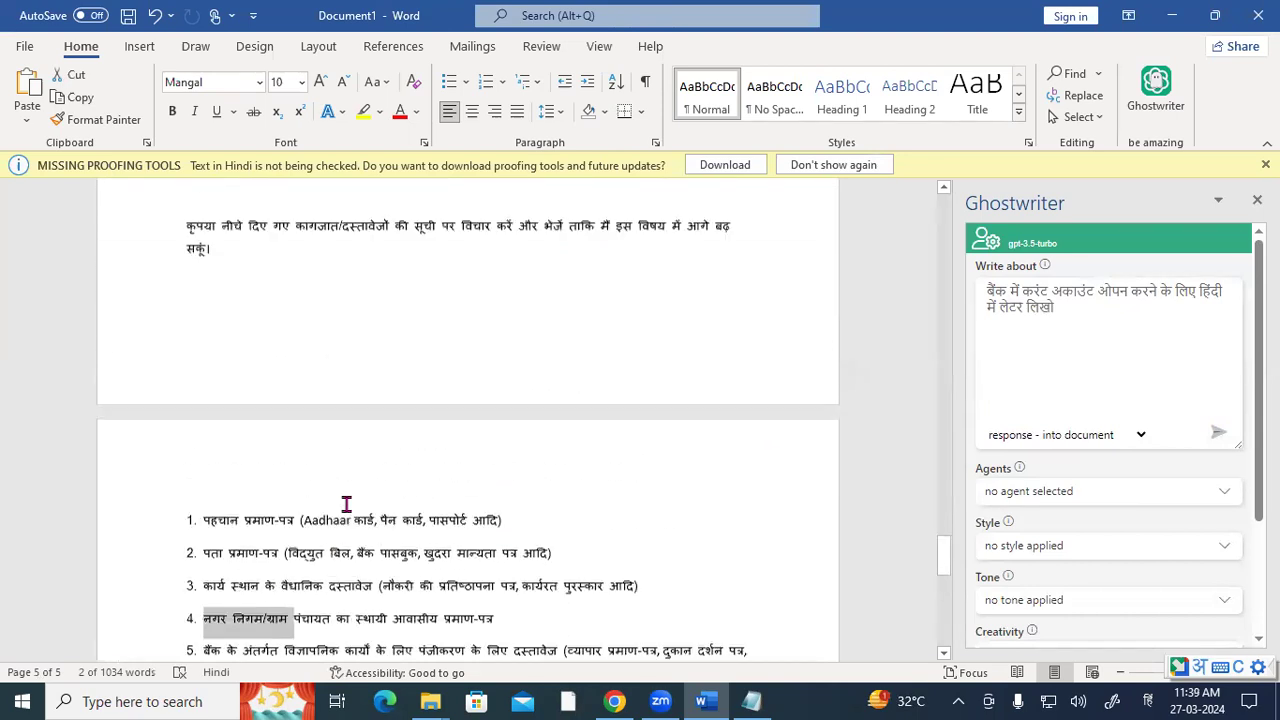
scroll(346, 504, up, 2)
scroll(346, 504, down, 2)
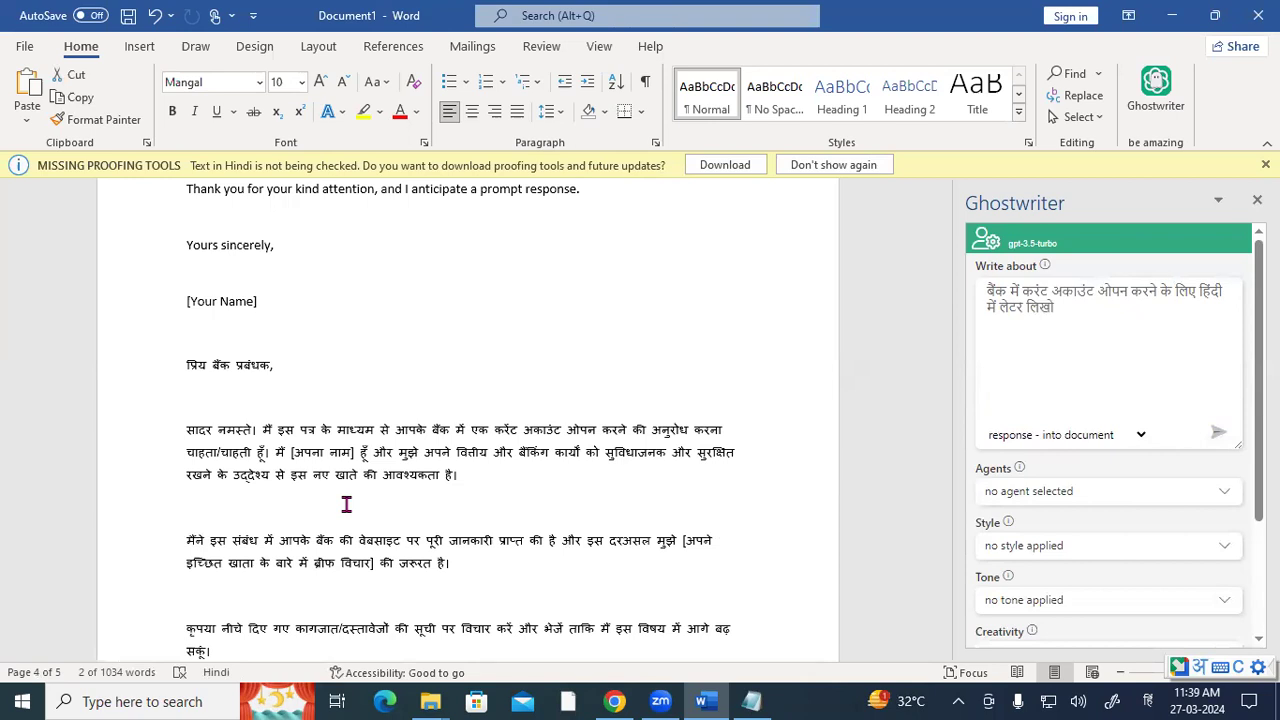
Step: Replace the prompt with a Hindi request for a sick-leave application to the class teacher
drag(1058, 308, 973, 287)
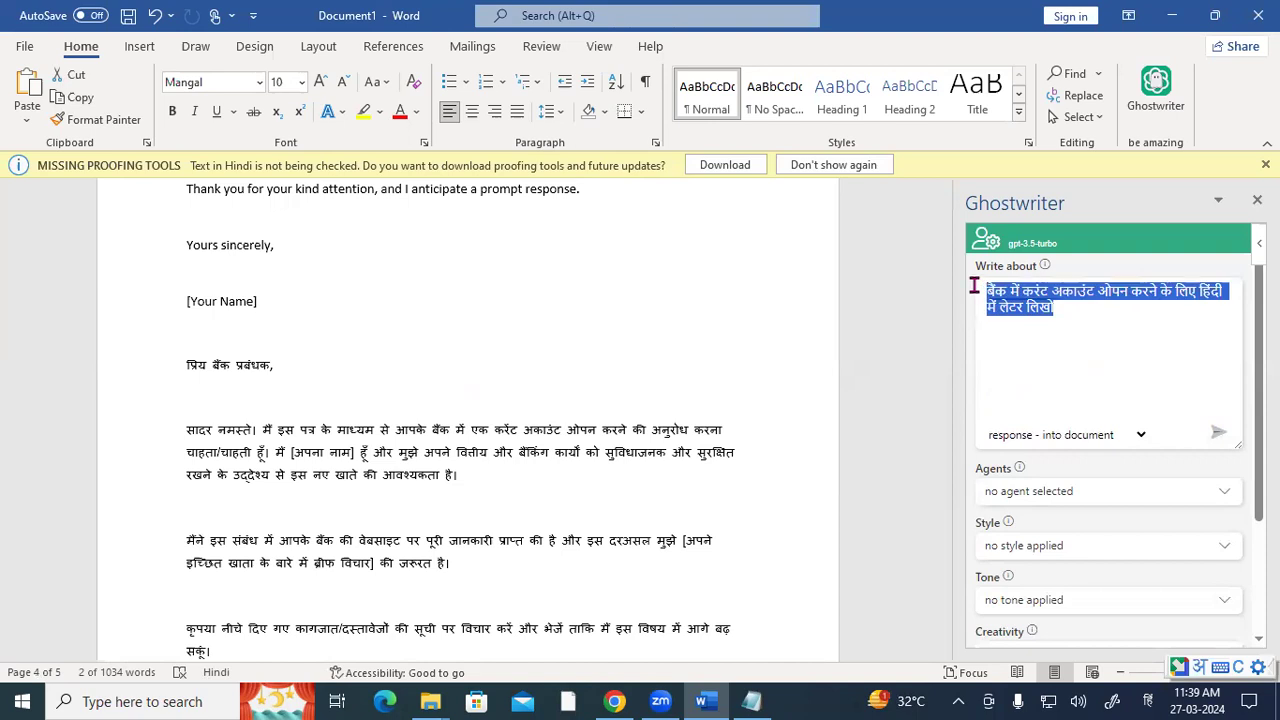
key(BackSpace)
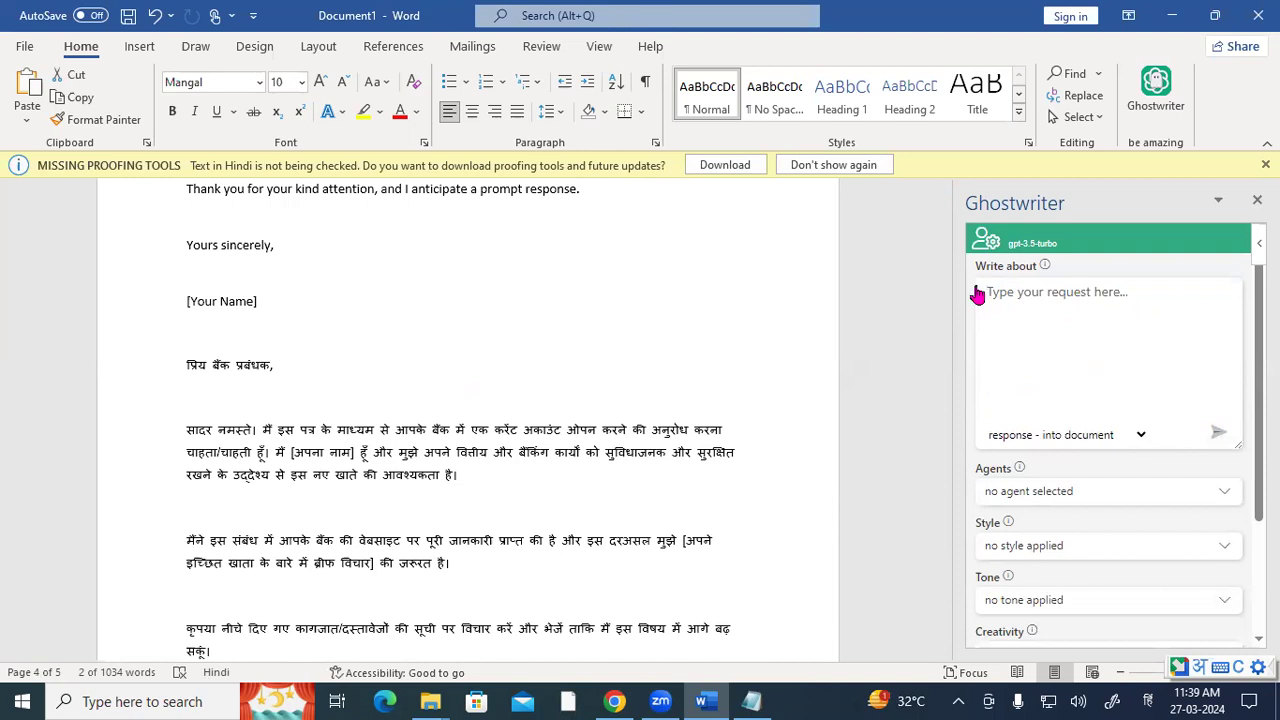
text(मेरी तबियत)
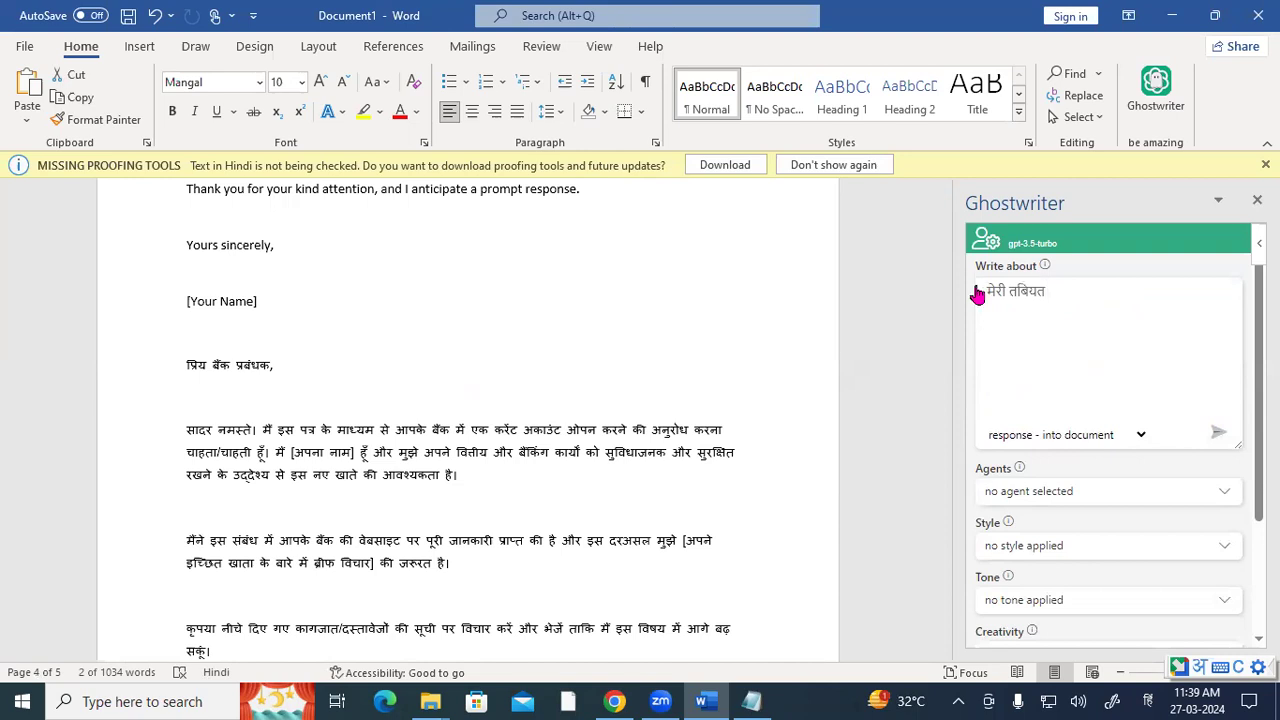
text( ख़राब है आज मई)
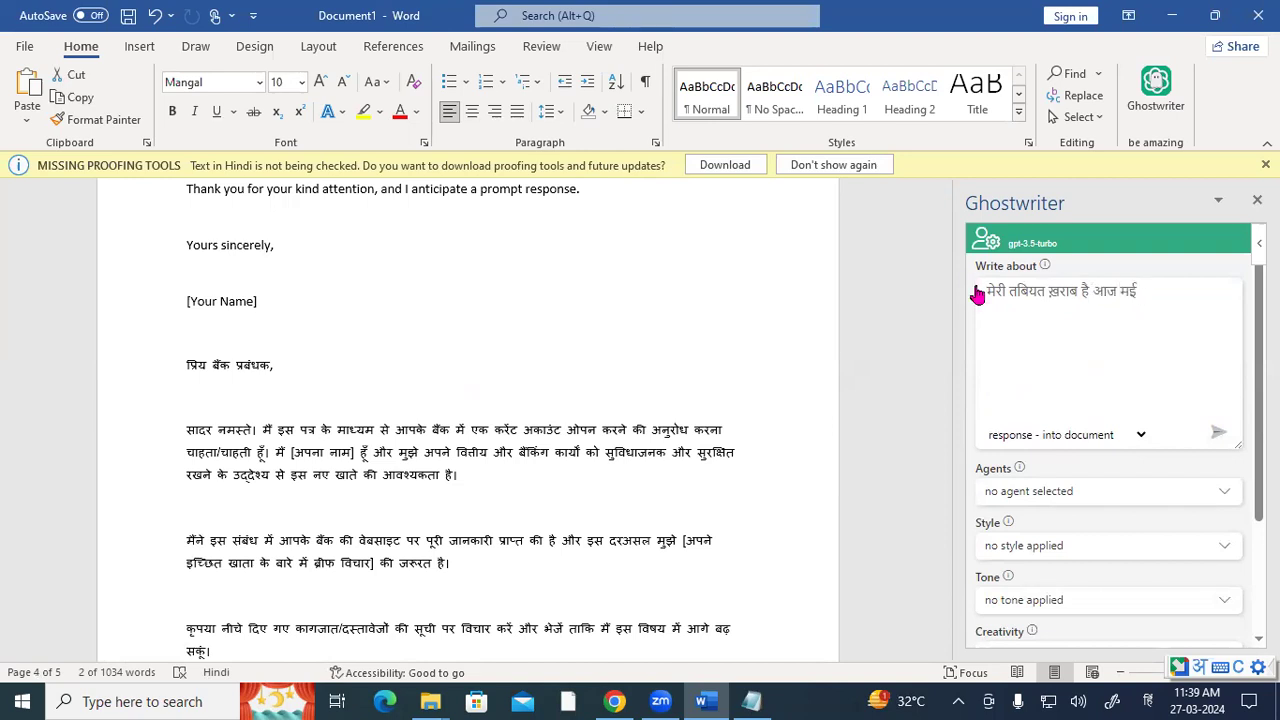
text( पढने नहीं जाऊंगा)
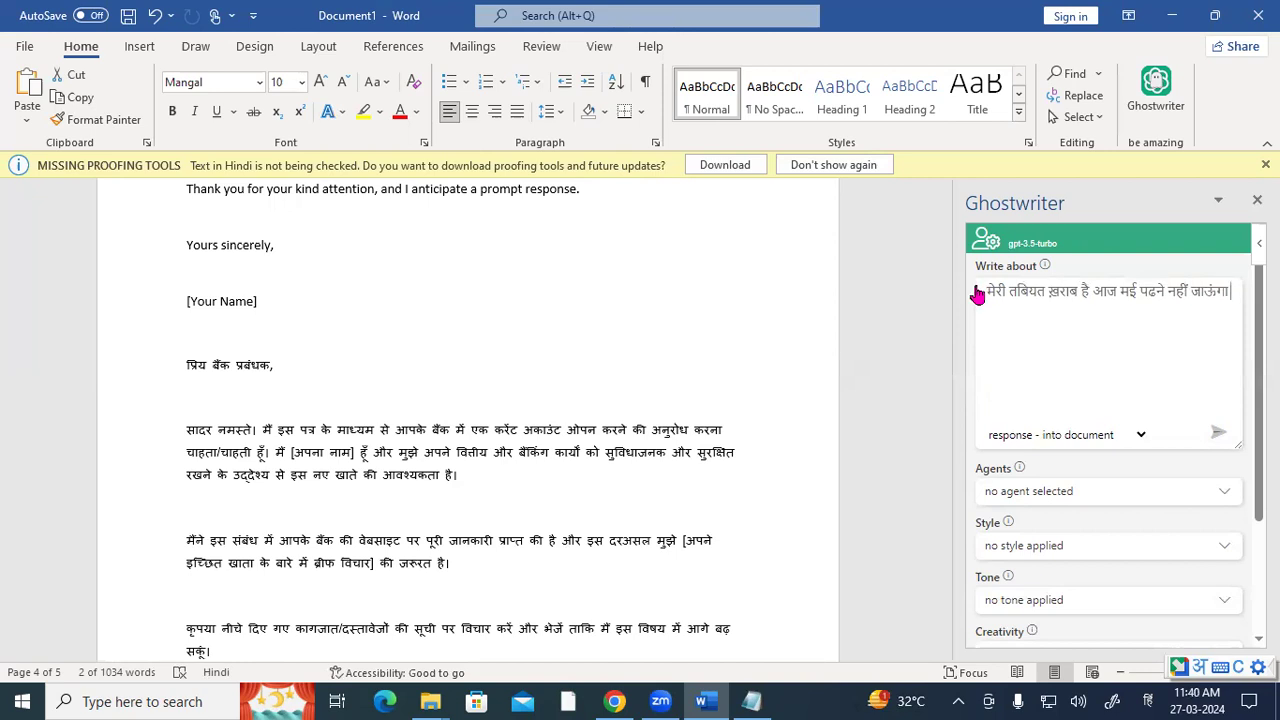
text( मेरे क्लास टीचर के लिए)
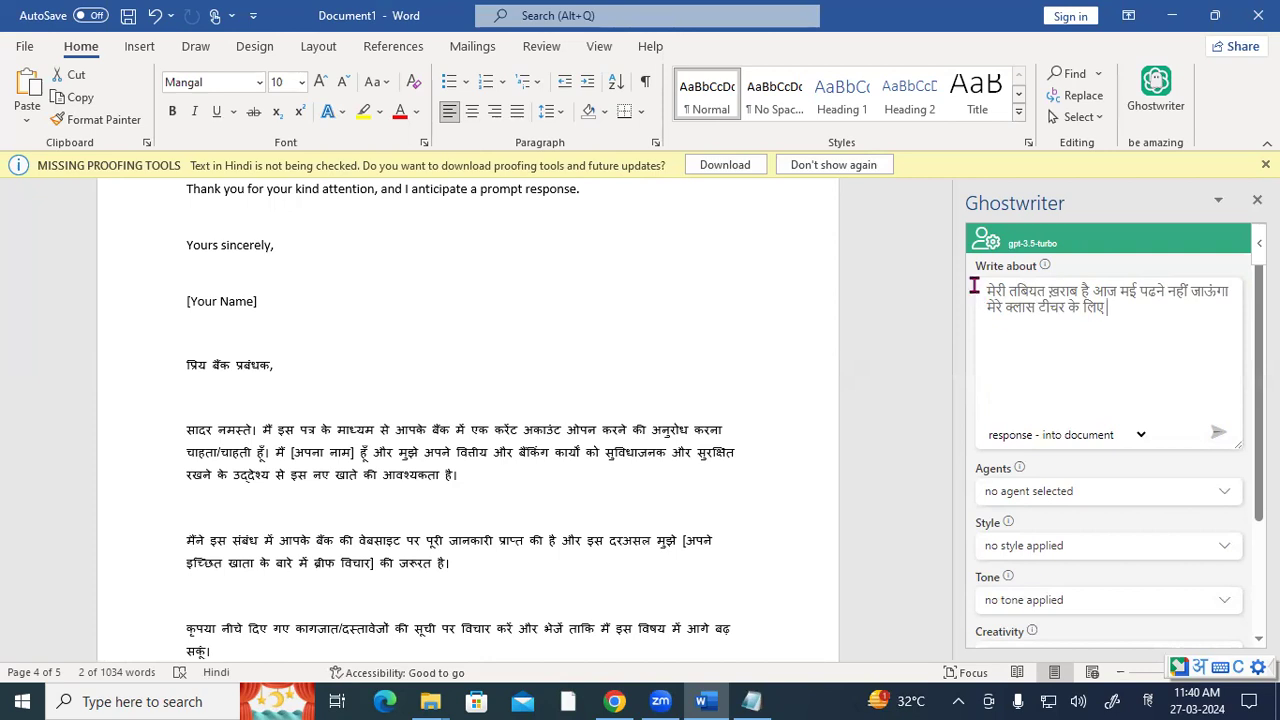
text( एप्लीकेशन हिंदी में)
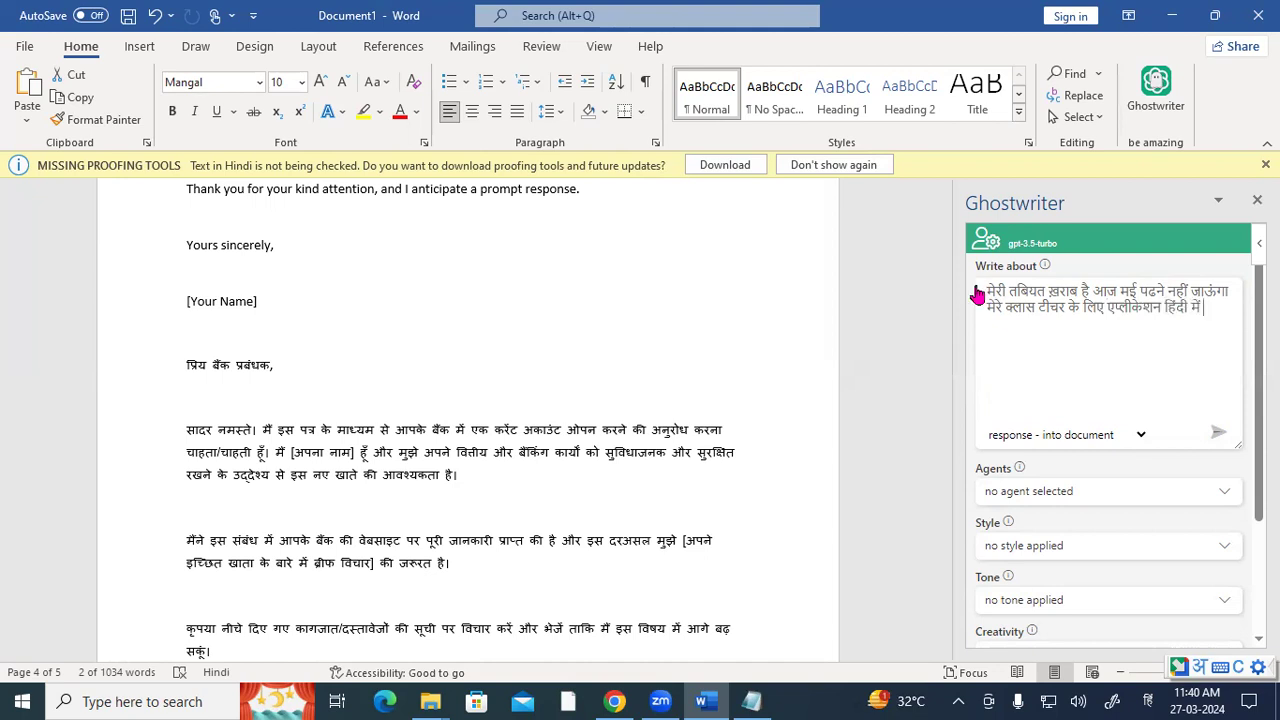
text( लिखो)
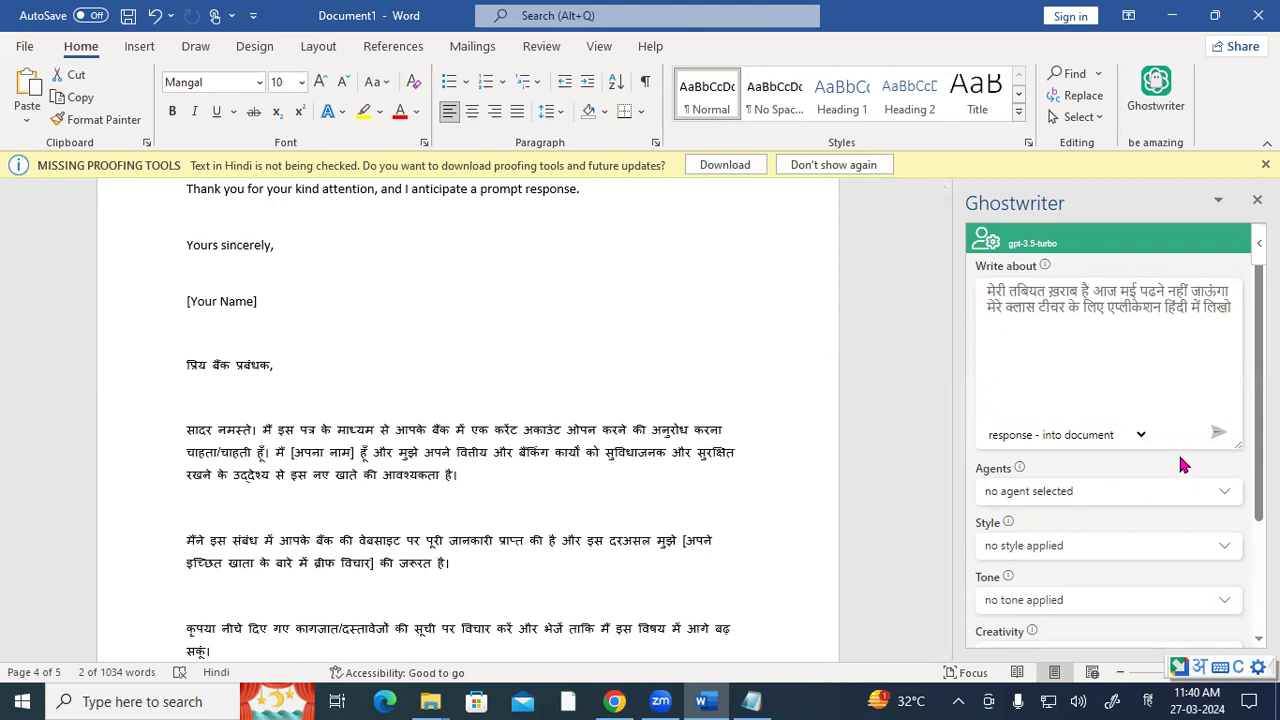
scroll(260, 490, down, 5)
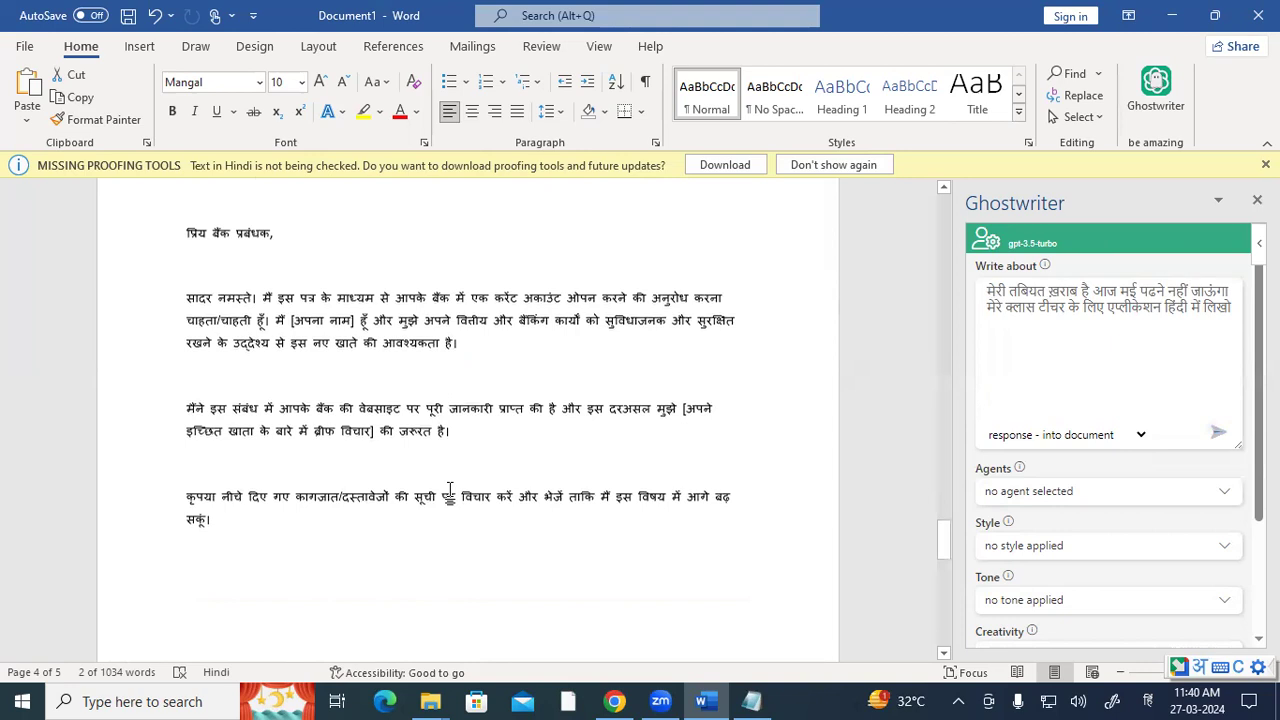
scroll(260, 490, down, 10)
Step: Append the generated Hindi sick-leave application at the document's end, totalling 1189 words
click(206, 277)
click(1218, 436)
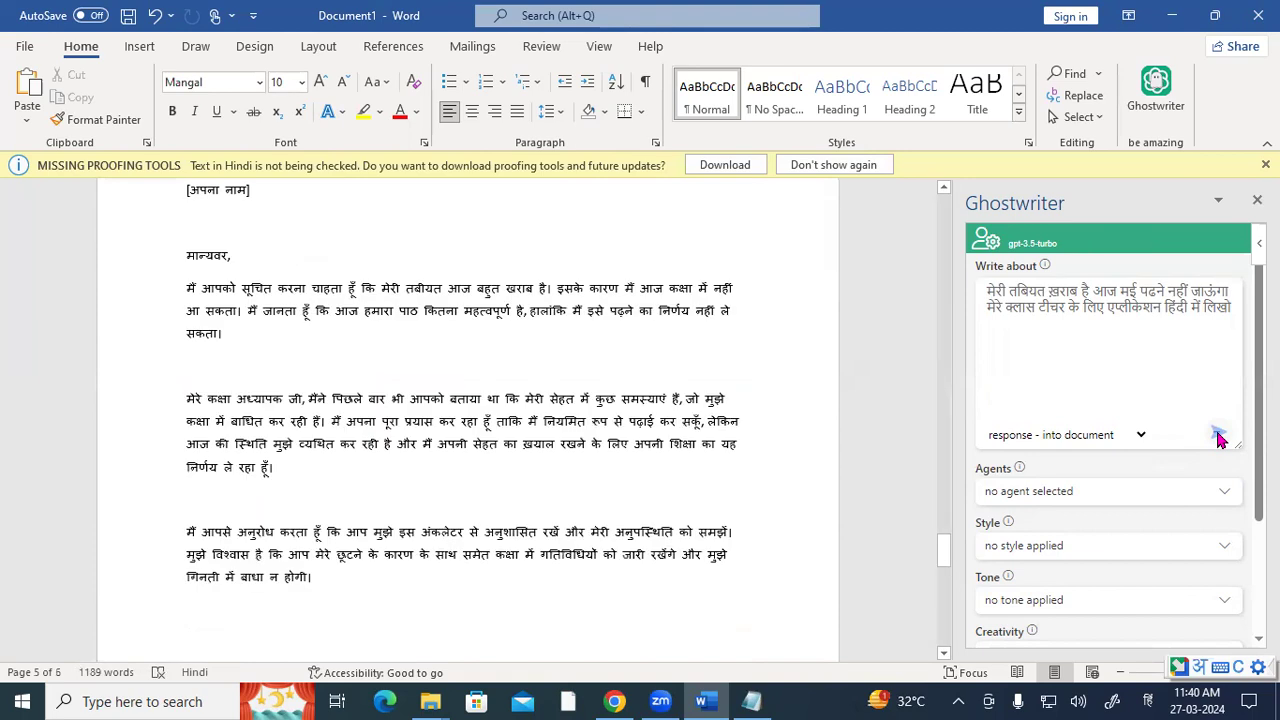
scroll(300, 340, up, 2)
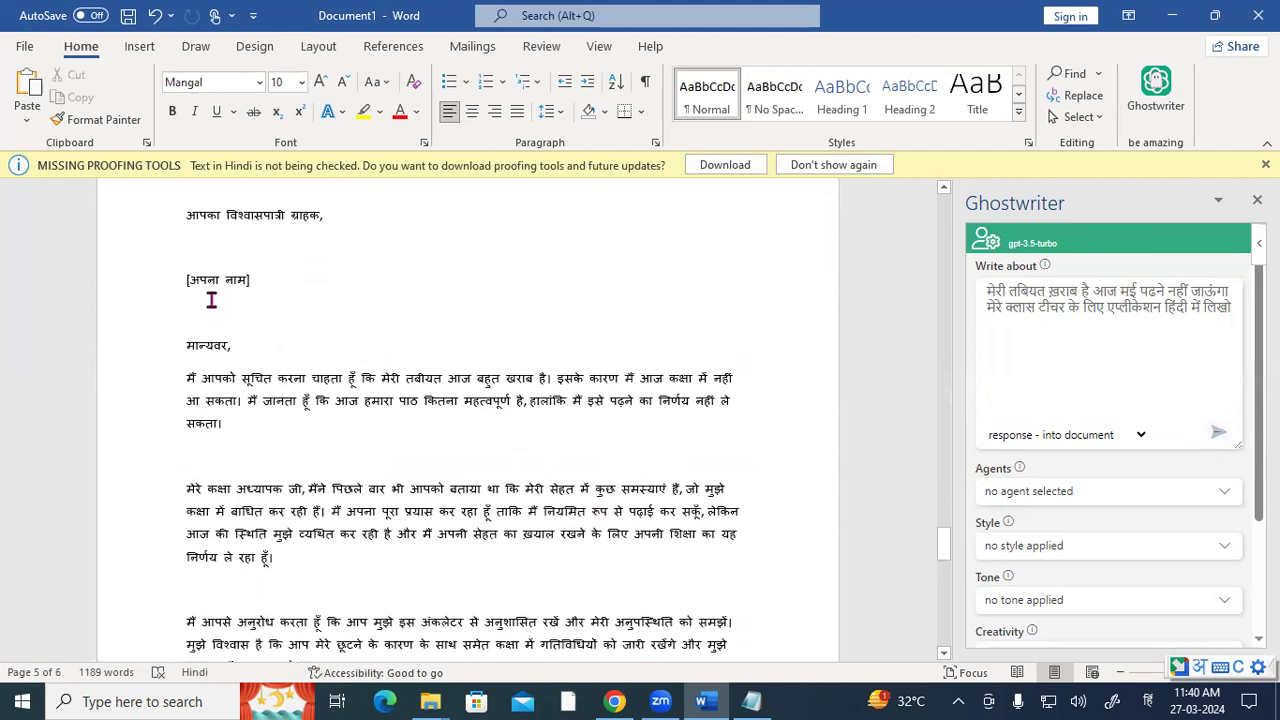
scroll(215, 352, down, 2)
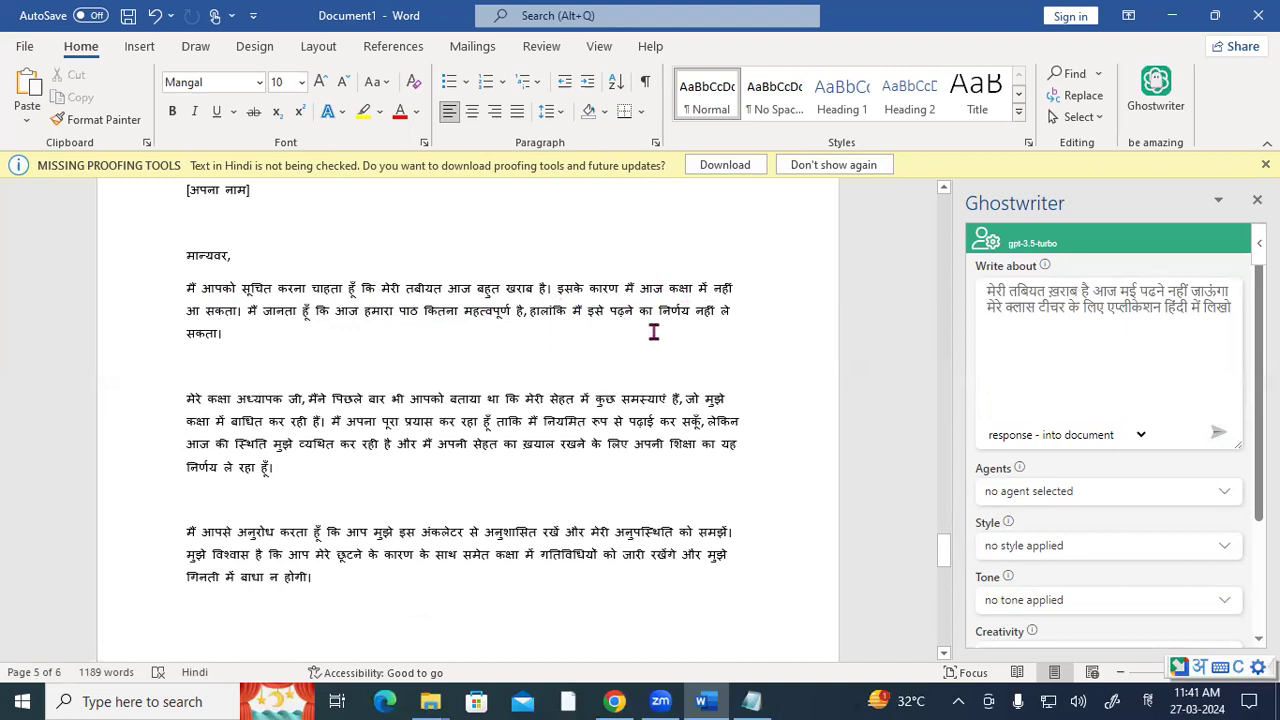
scroll(645, 345, down, 2)
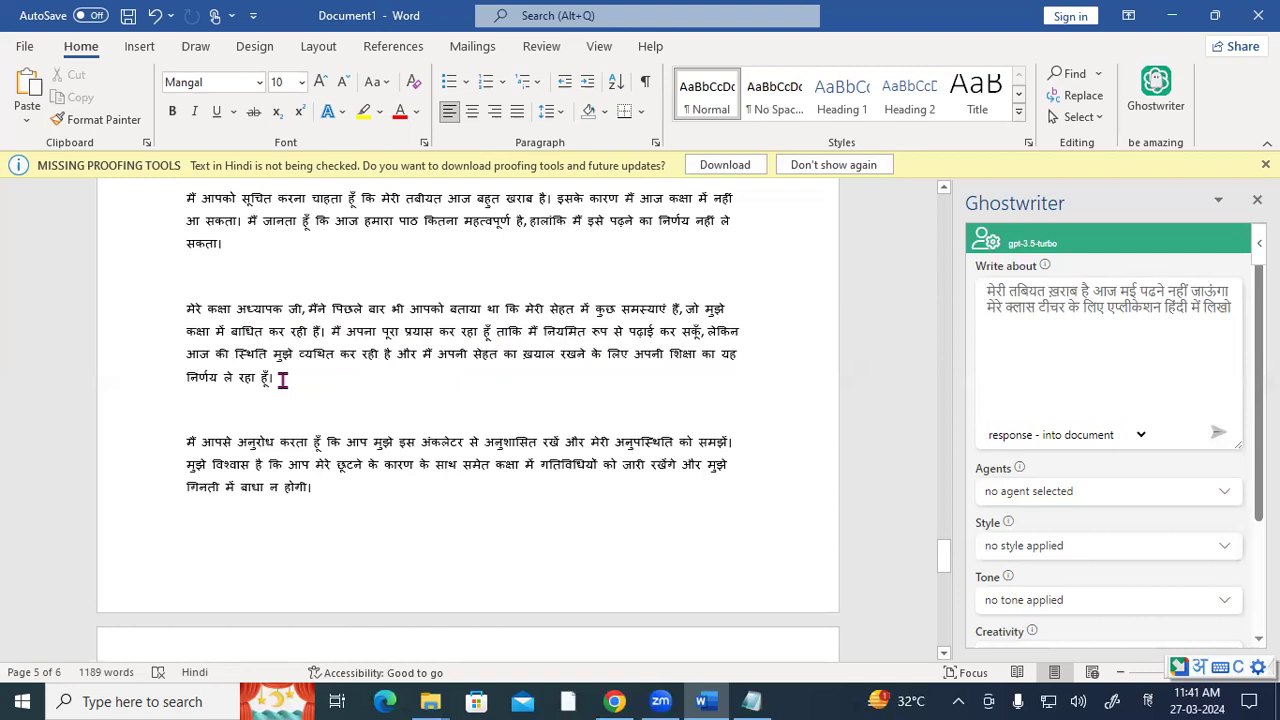
scroll(282, 380, down, 2)
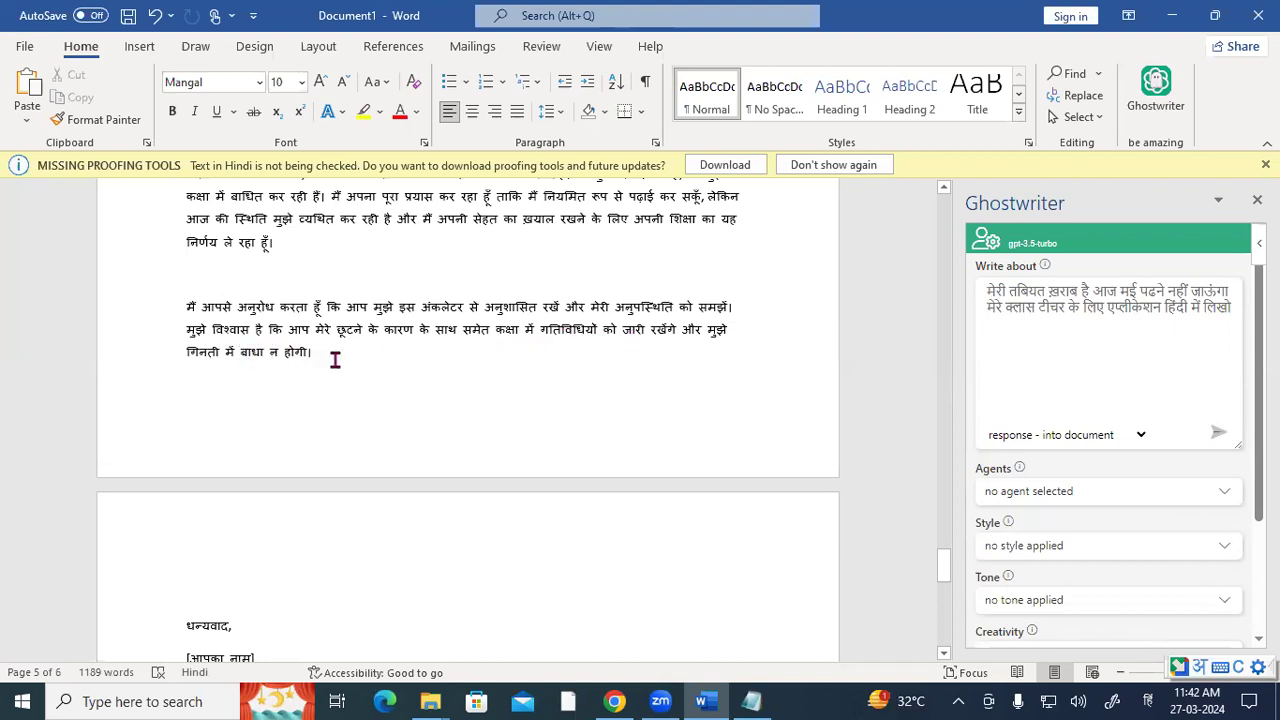
scroll(337, 358, down, 5)
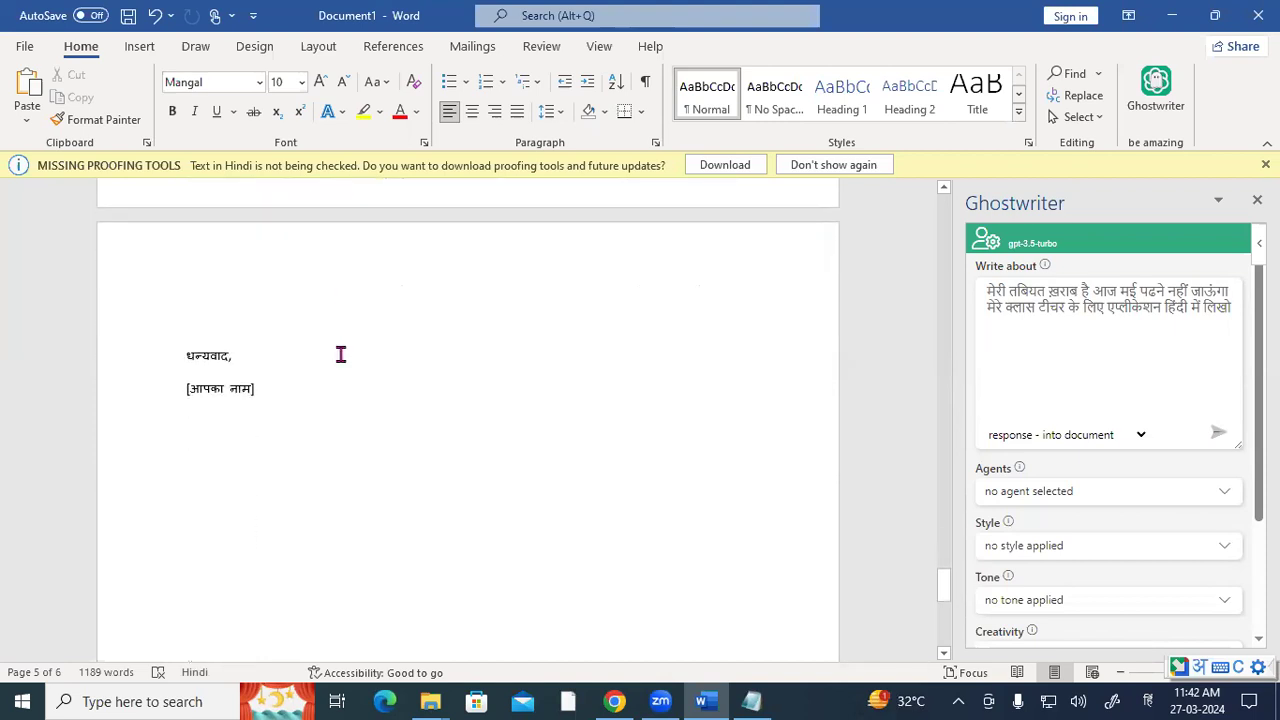
scroll(340, 354, down, 1)
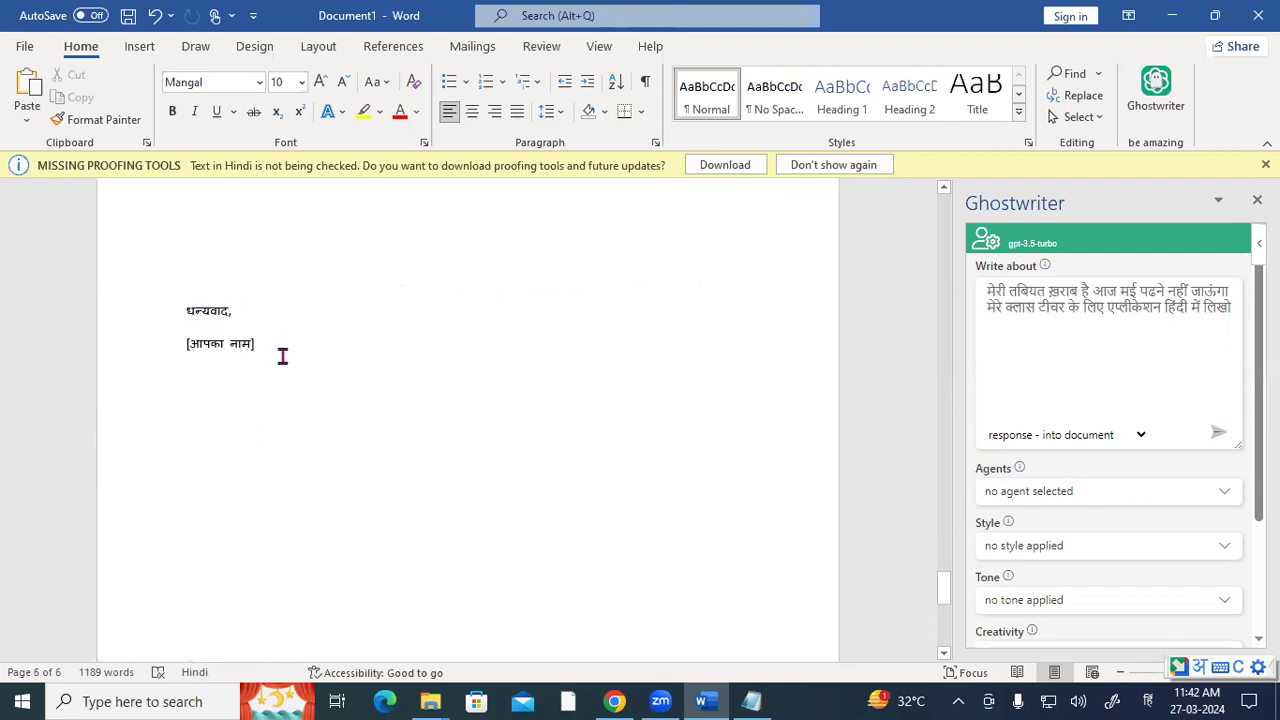
scroll(287, 356, up, 5)
scroll(292, 356, up, 6)
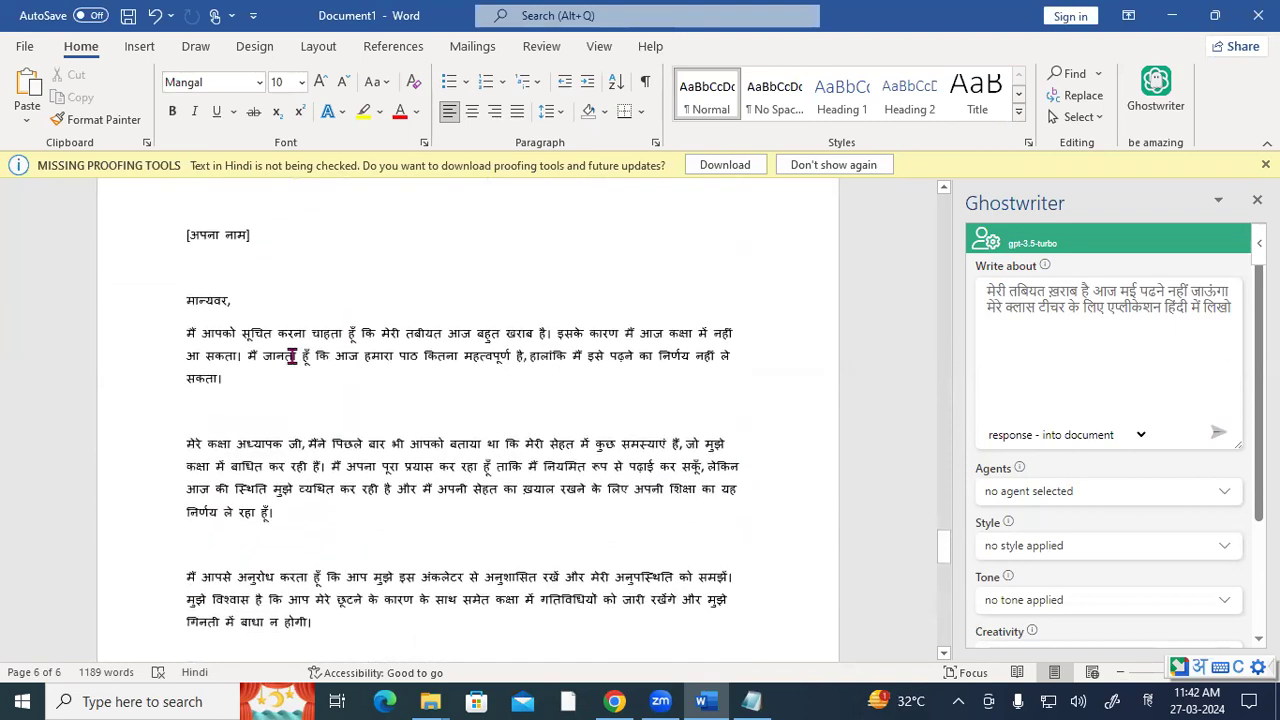
scroll(292, 356, down, 1)
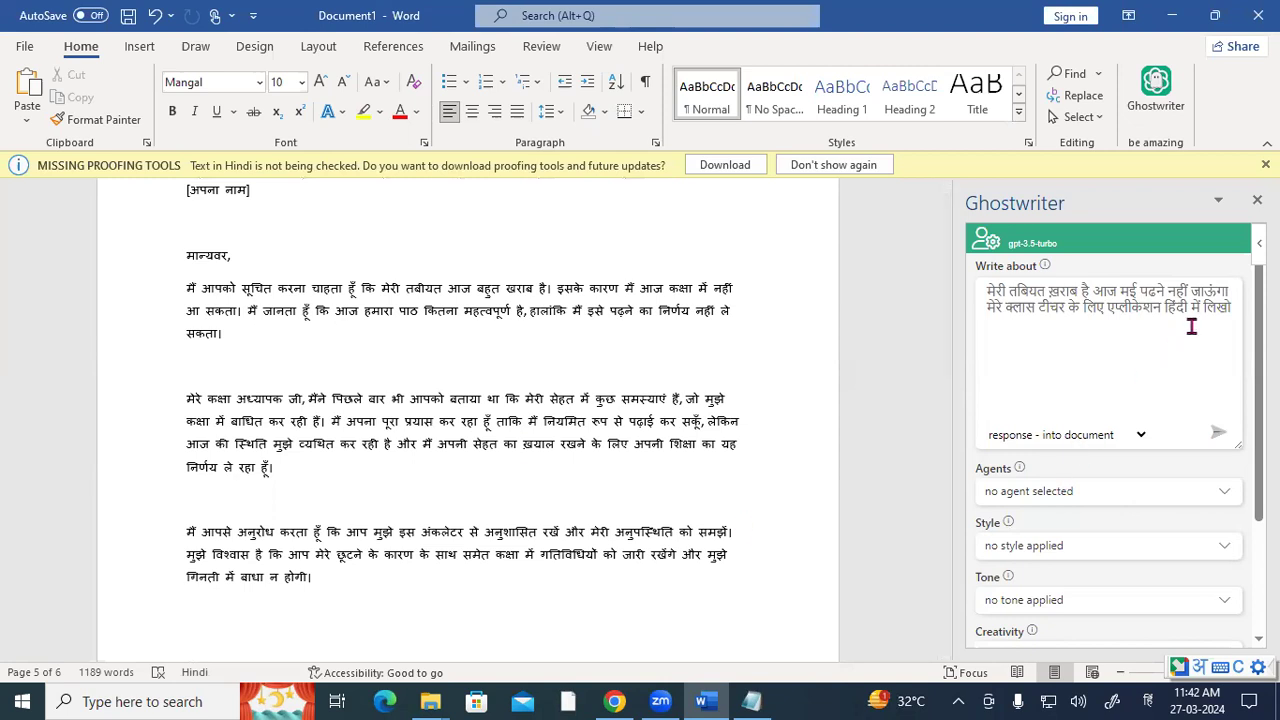
Step: Place the insertion point below the previous letter's closing
drag(1218, 308, 984, 290)
click(1015, 322)
scroll(434, 541, down, 5)
scroll(420, 540, down, 4)
click(200, 347)
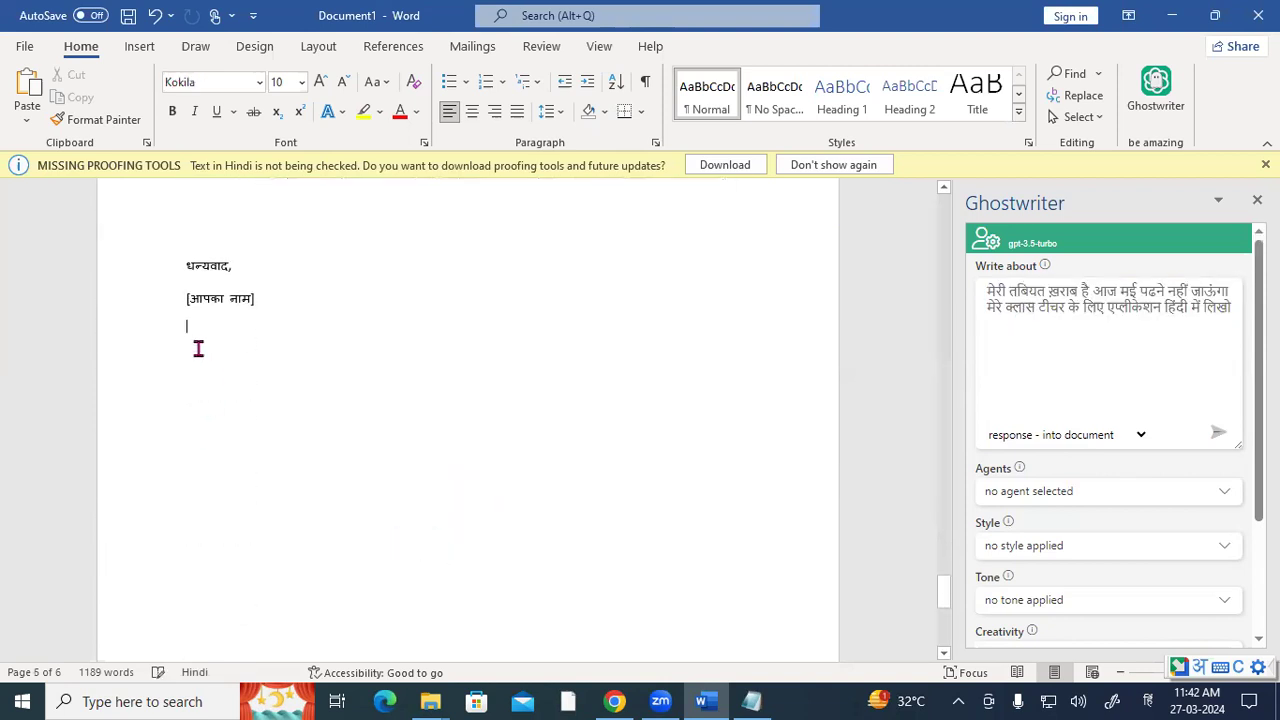
Step: Make the Ghostwriter prompt begin with the student's name, correcting the surname typo
click(986, 291)
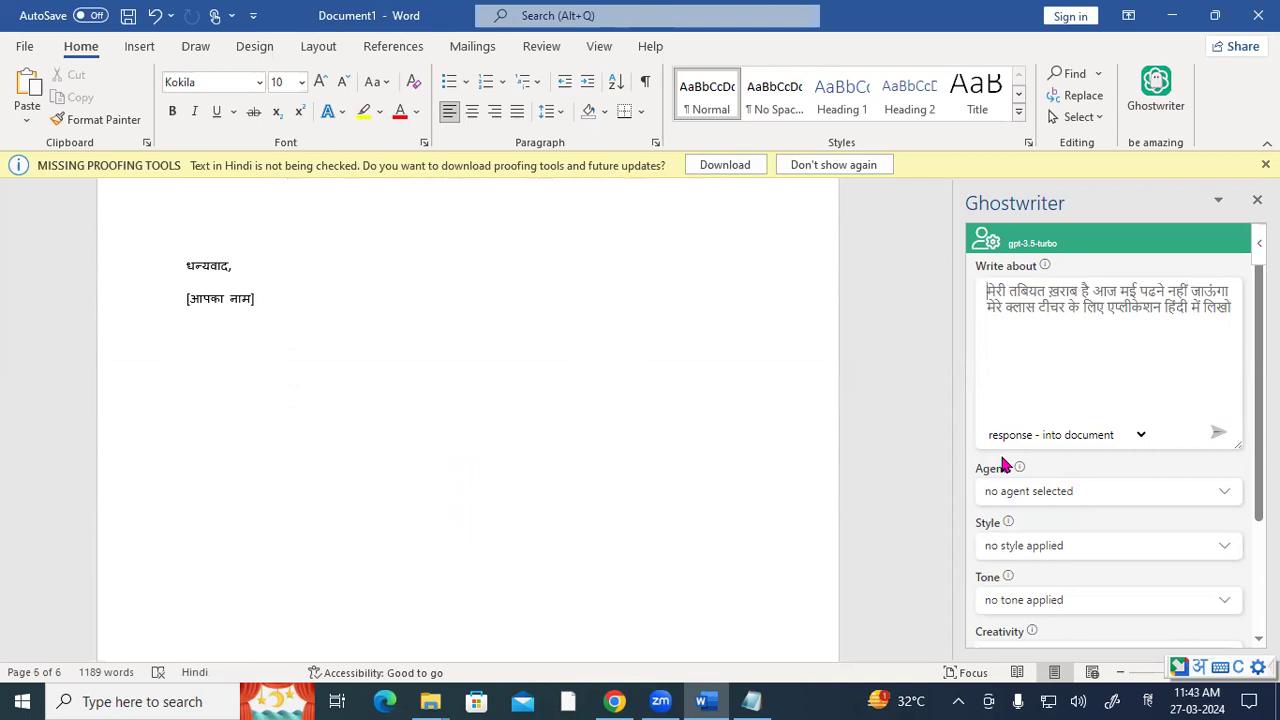
text(मेरा )
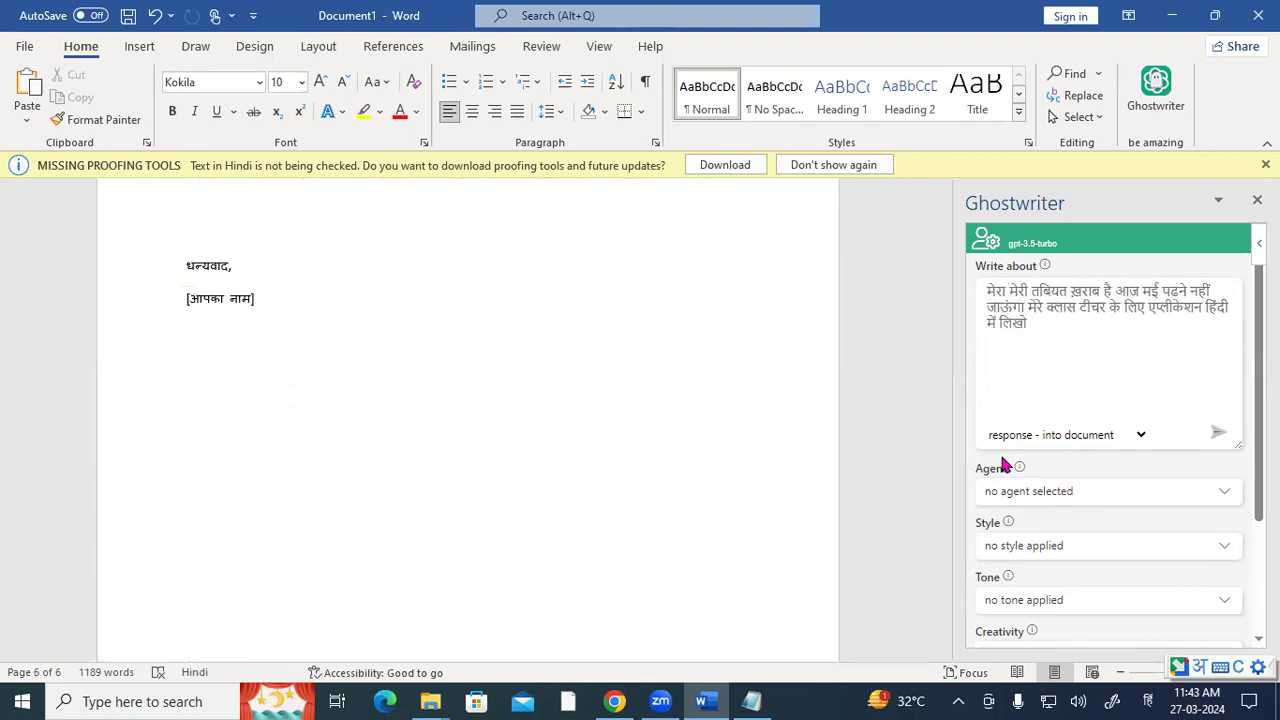
text(नाम )
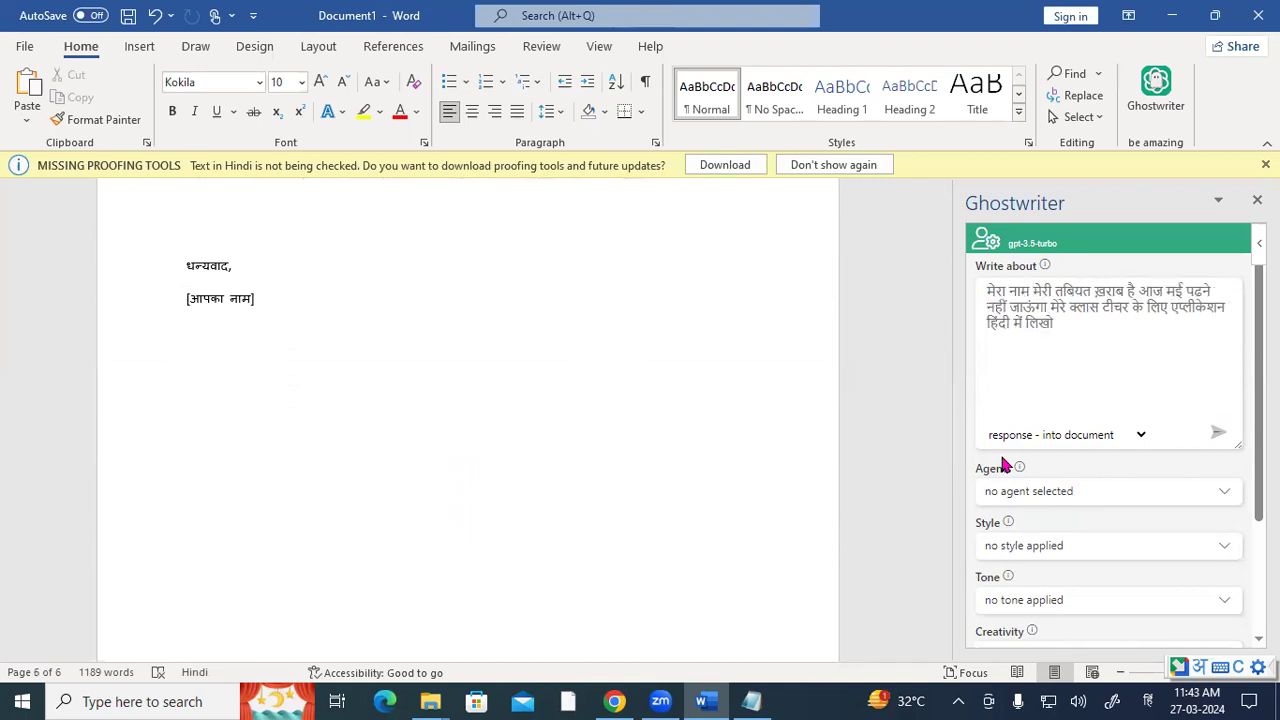
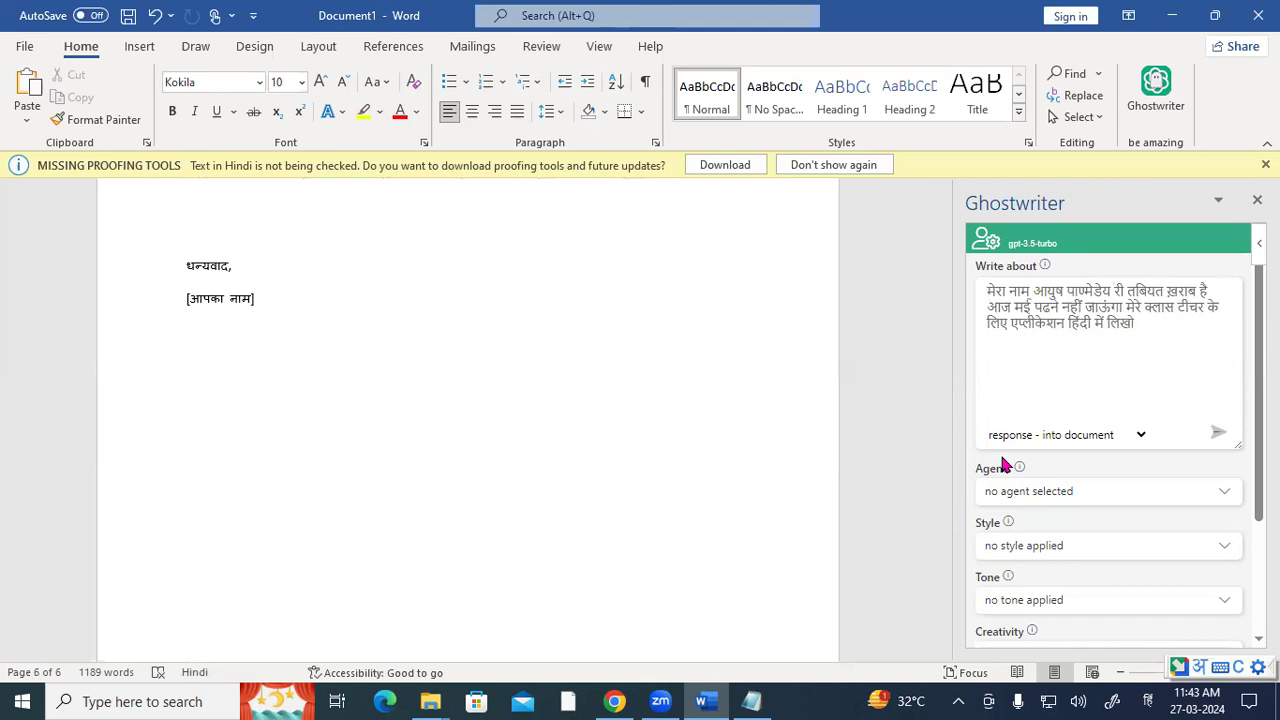
text(है )
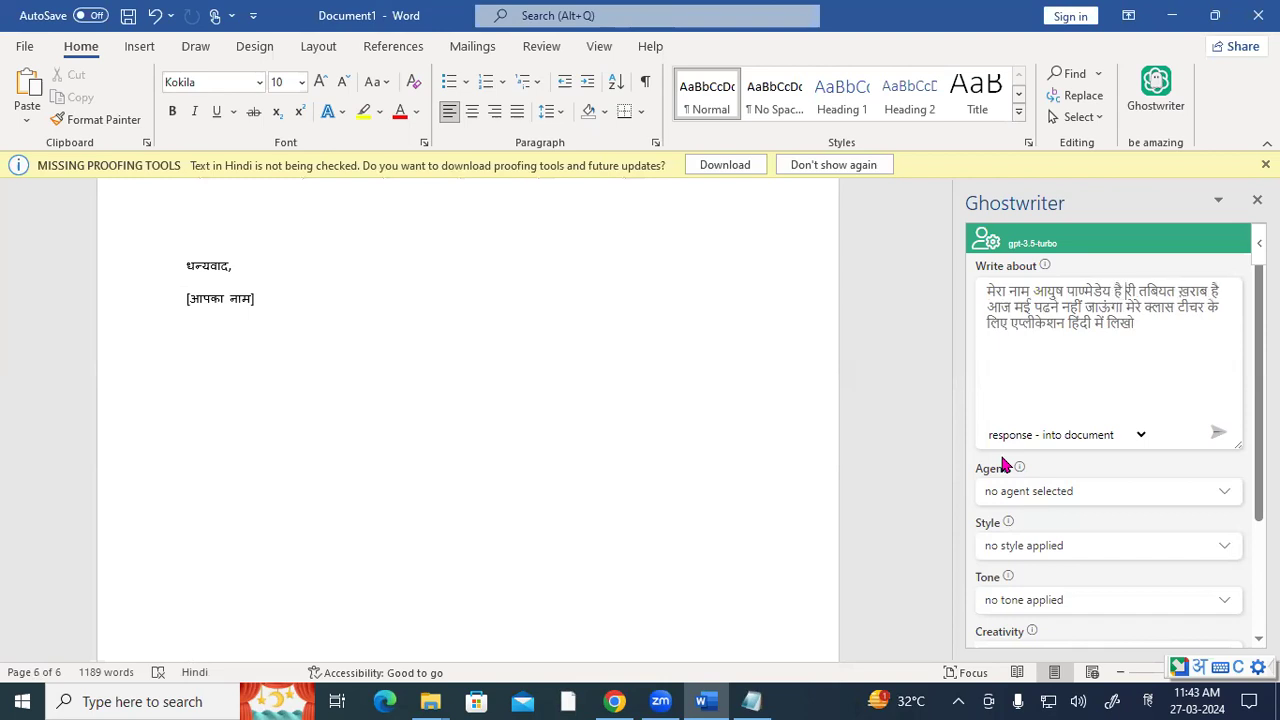
text(मेरी)
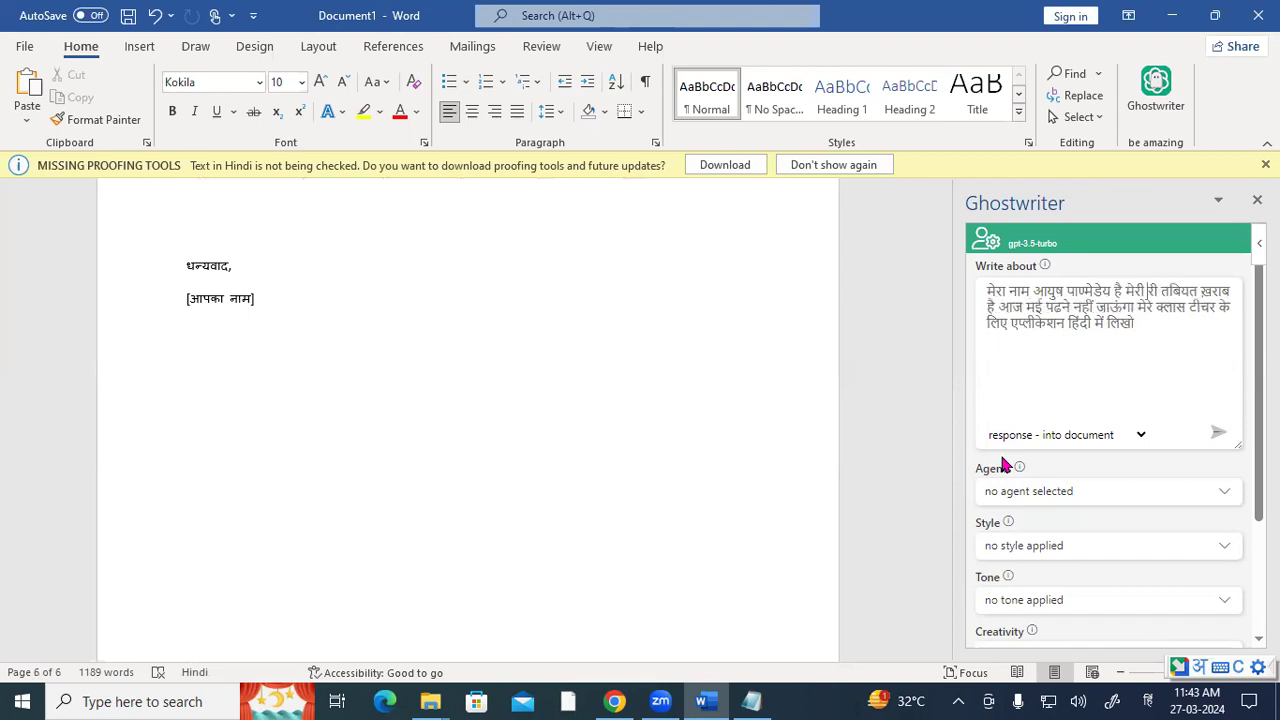
key(Delete)
key(Delete)
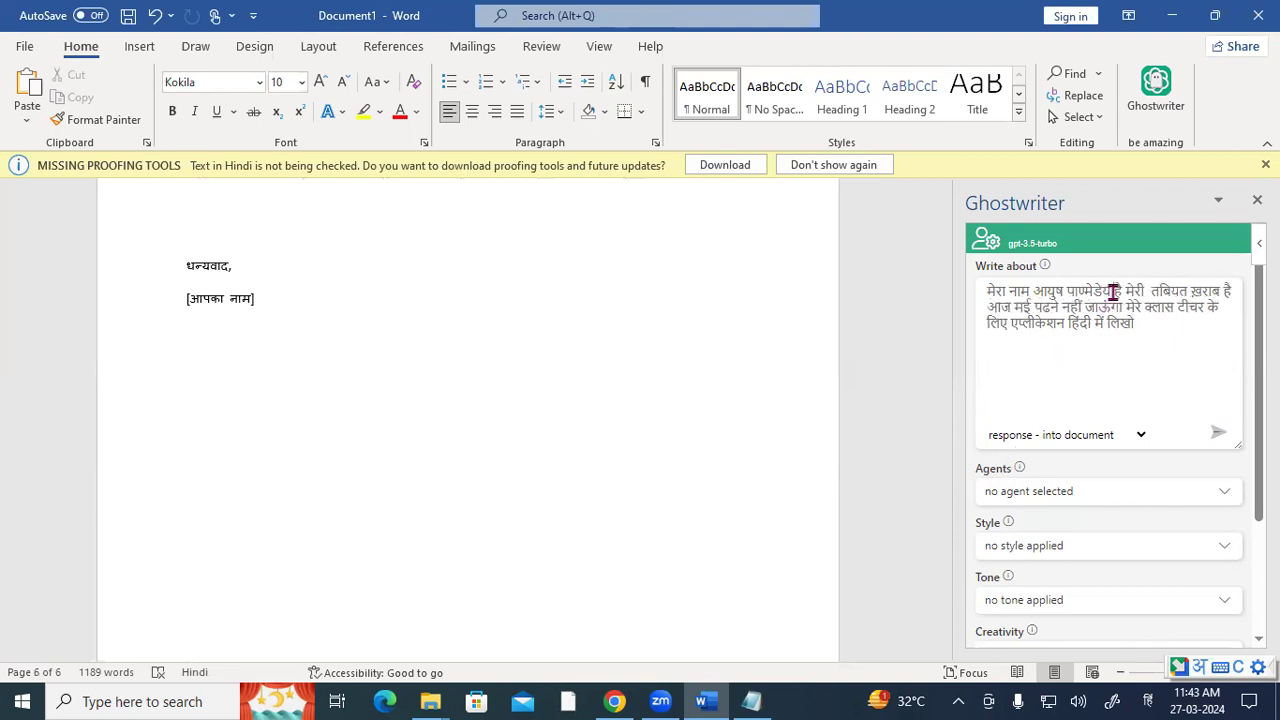
key(BackSpace)
key(BackSpace)
key(BackSpace)
key(BackSpace)
key(BackSpace)
key(BackSpace)
key(BackSpace)
key(BackSpace)
key(BackSpace)
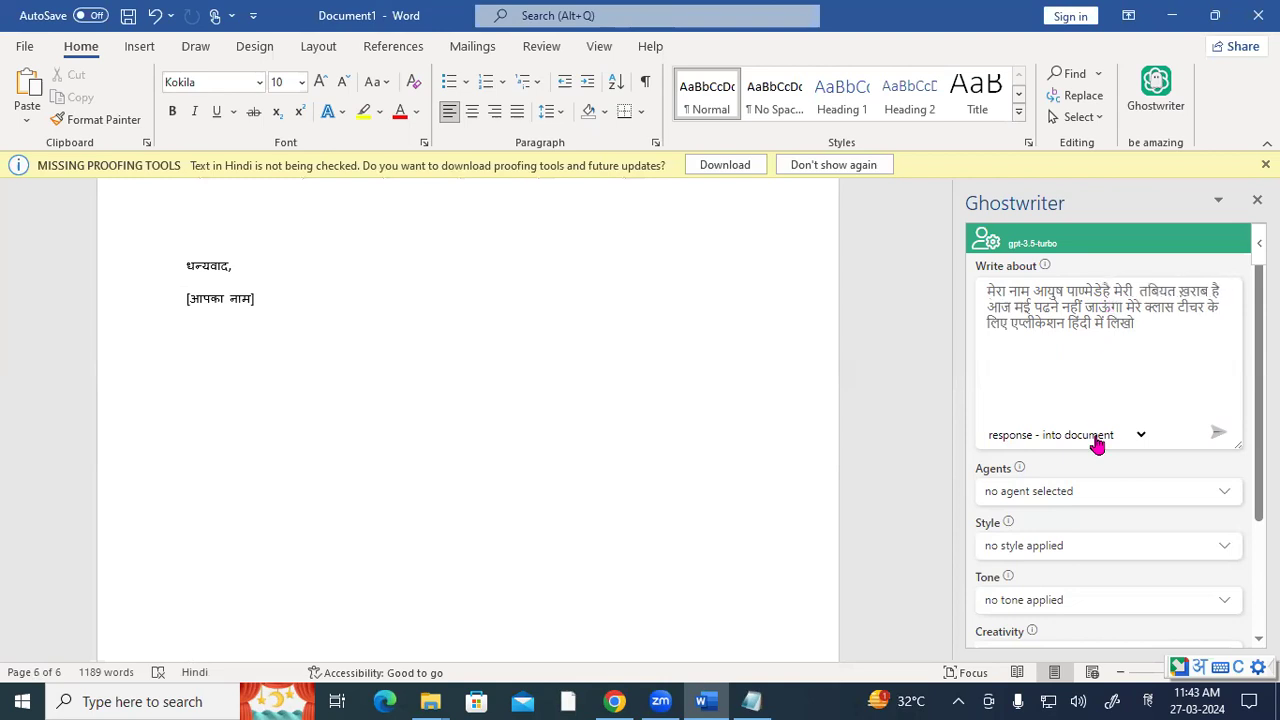
key(BackSpace)
key(BackSpace)
key(BackSpace)
key(BackSpace)
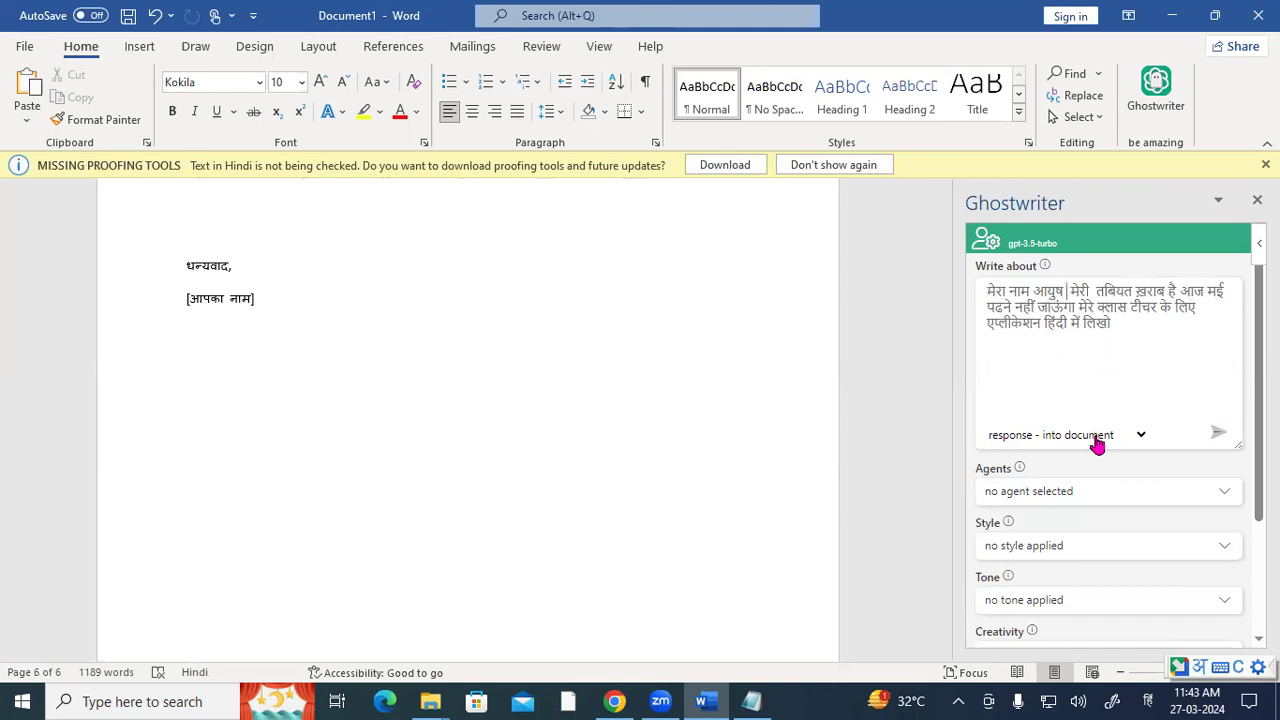
text(पाण्डेय है)
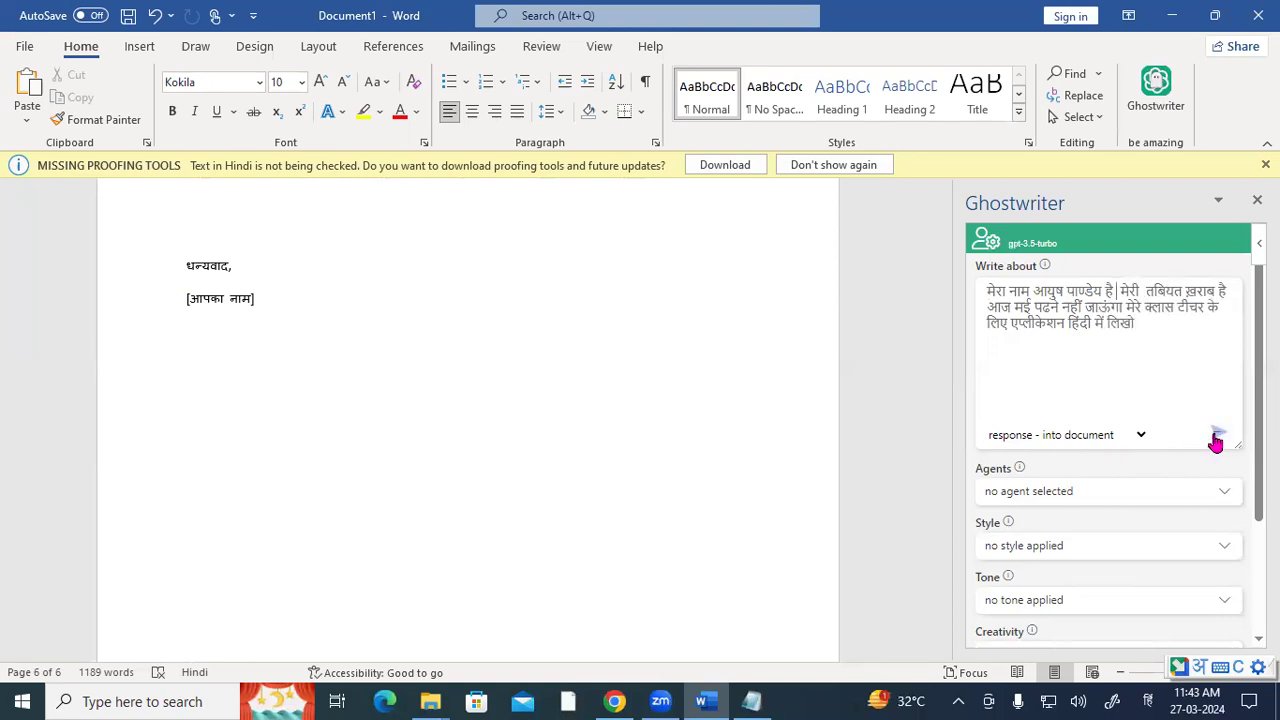
click(177, 343)
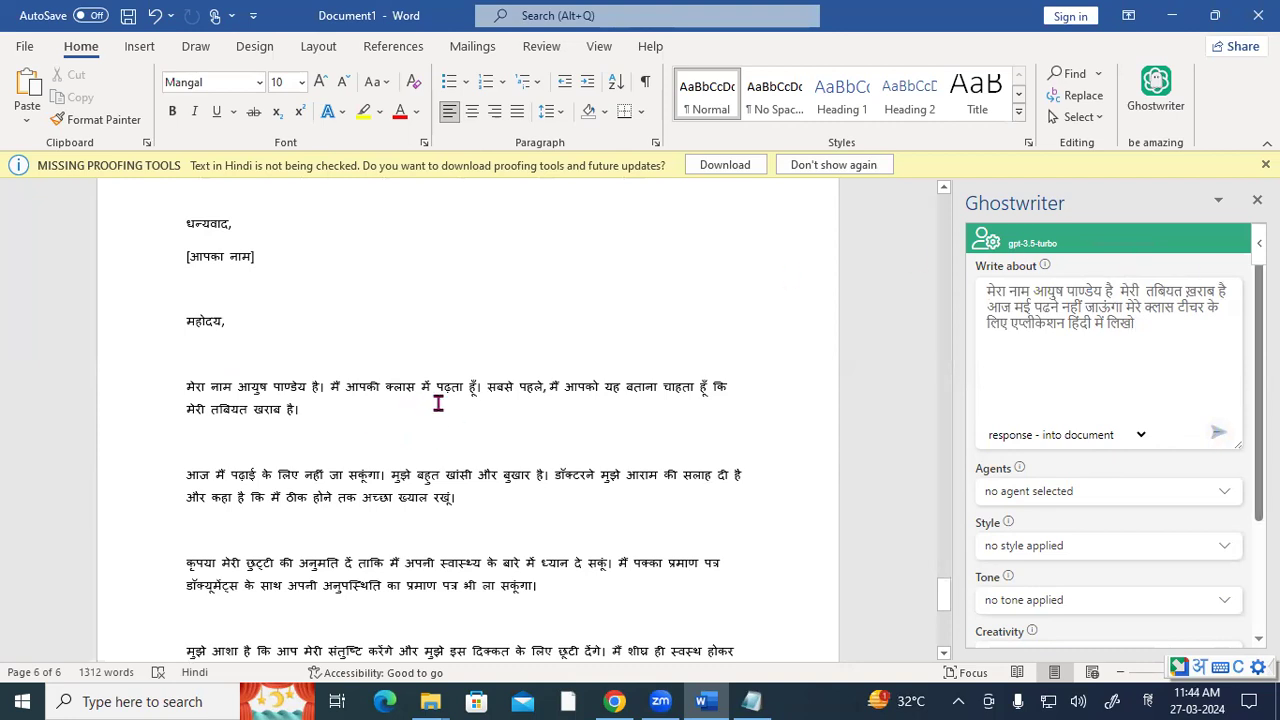
Step: Scroll through the new Hindi sick-leave letter down to its 'धन्यवाद,' sign-off and student's name
scroll(438, 403, down, 1)
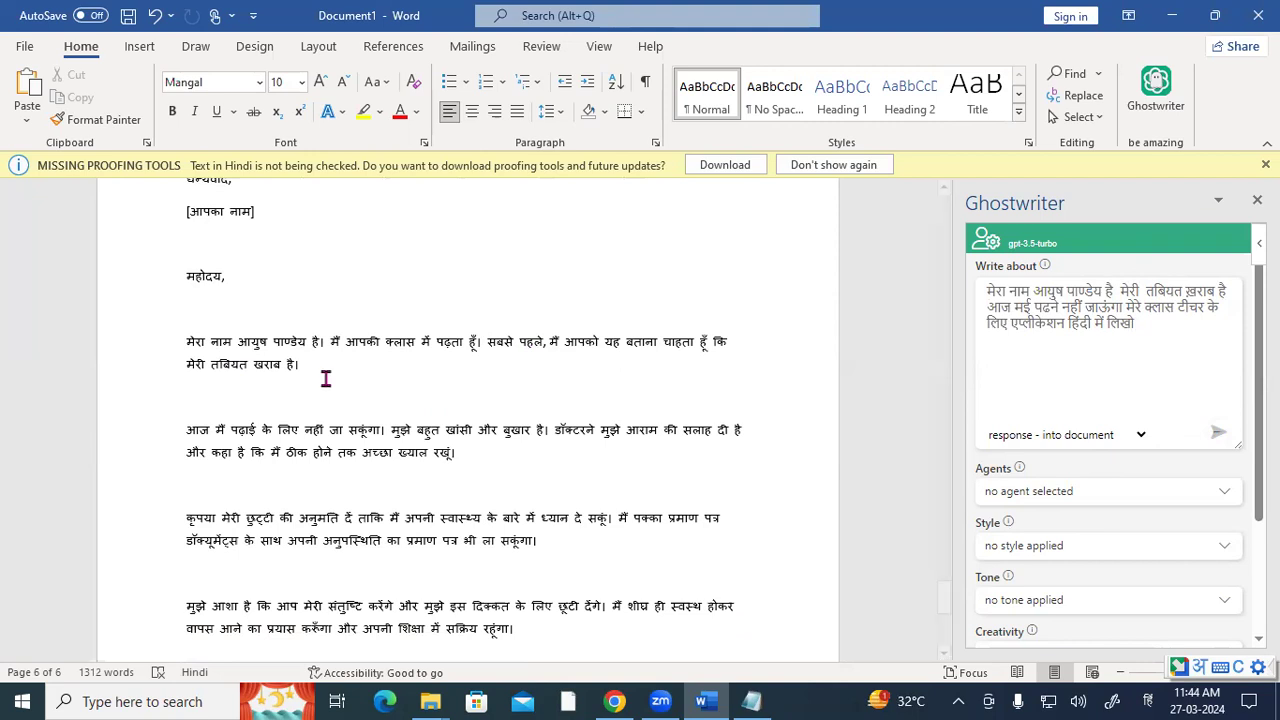
scroll(252, 455, down, 1)
scroll(252, 455, down, 1)
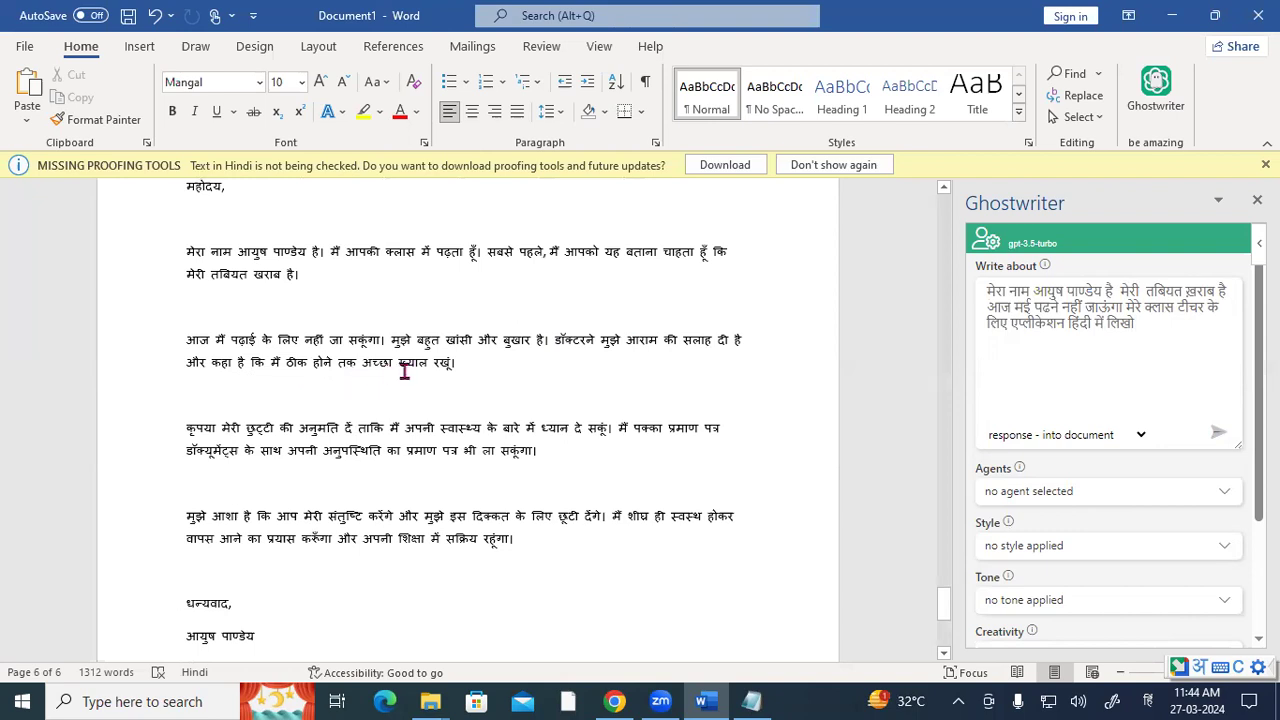
scroll(404, 370, down, 1)
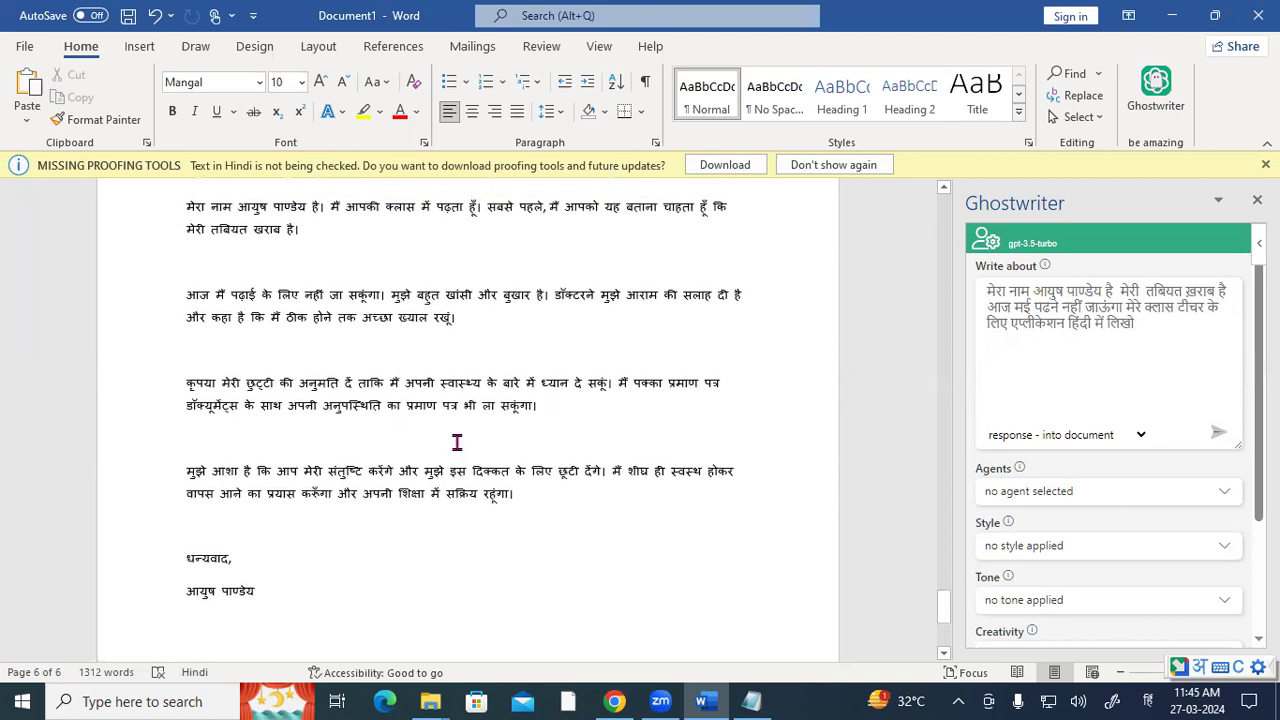
scroll(1129, 395, down, 3)
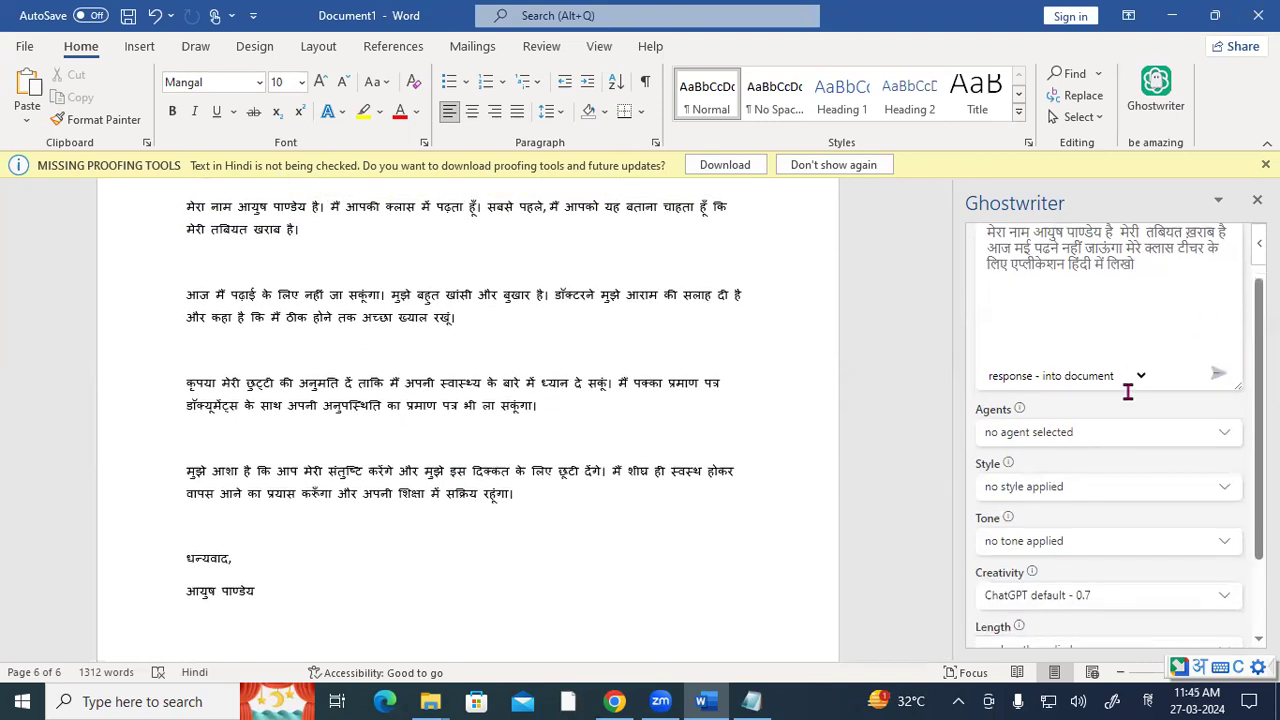
scroll(1129, 400, up, 3)
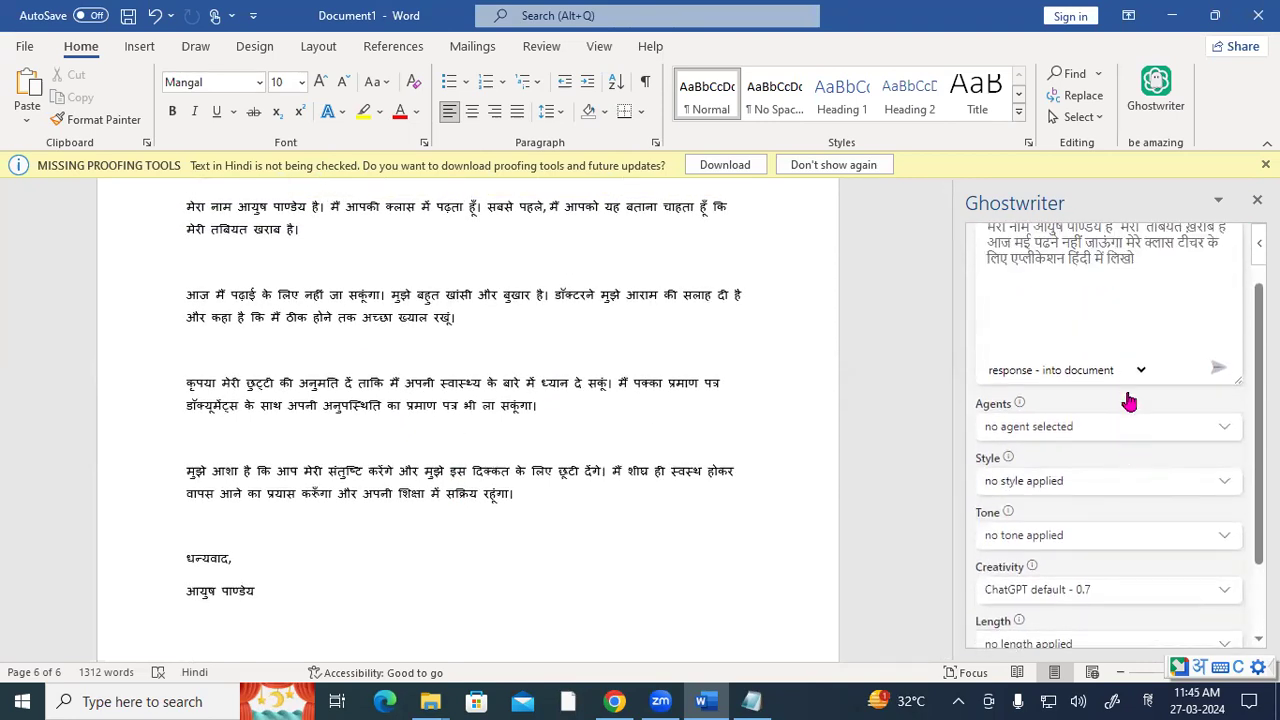
click(1139, 440)
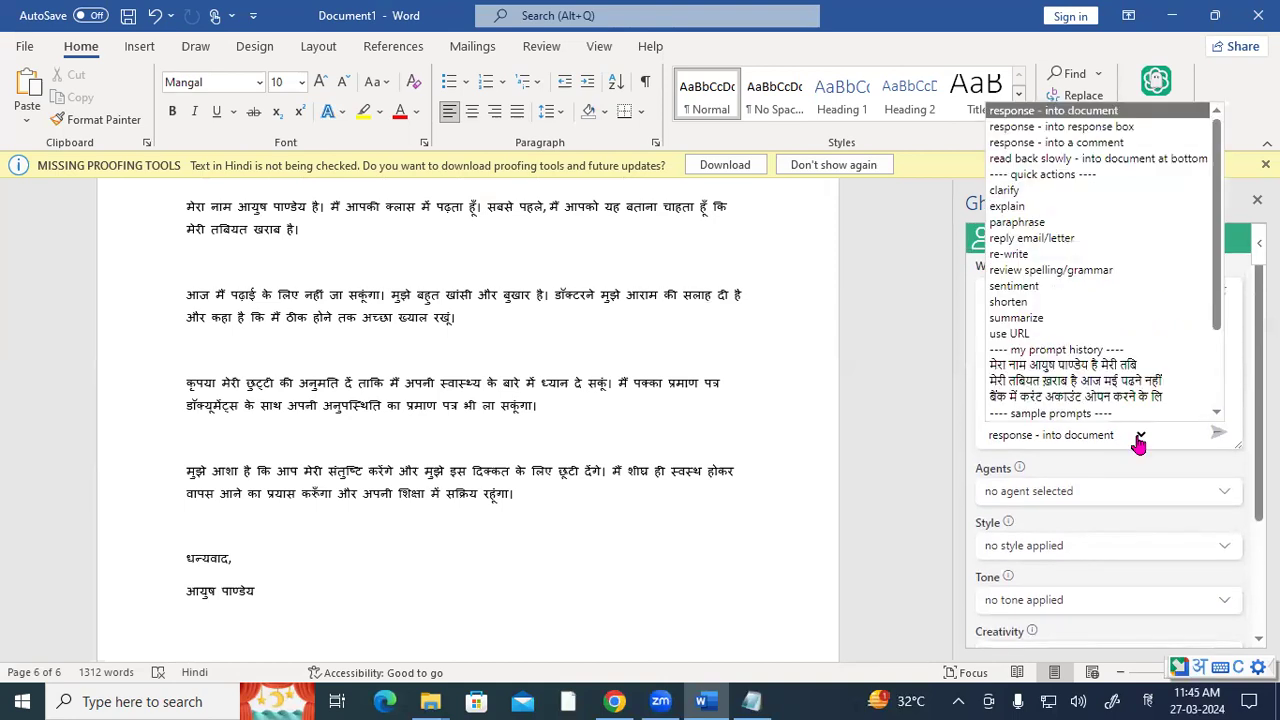
scroll(1090, 330, down, 3)
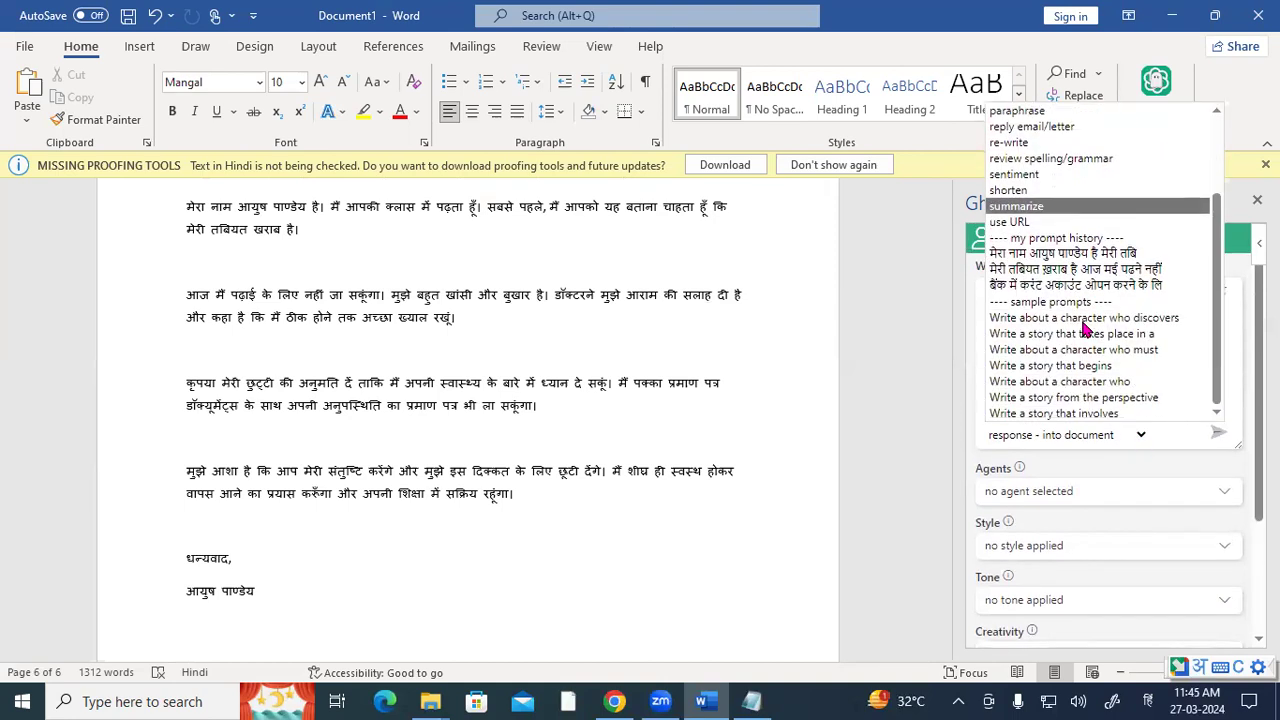
click(901, 395)
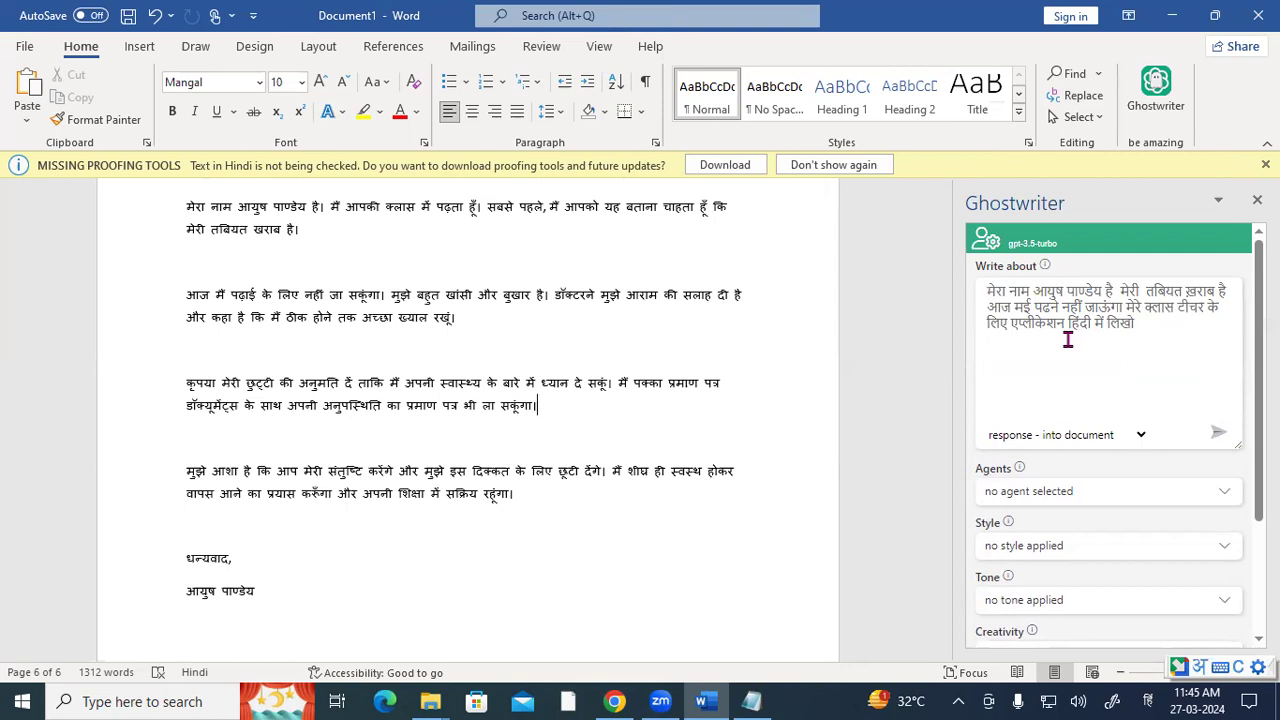
Step: Review the second letter's cough, fever and rest text, then bring Chrome to the front
scroll(380, 442, down, 3)
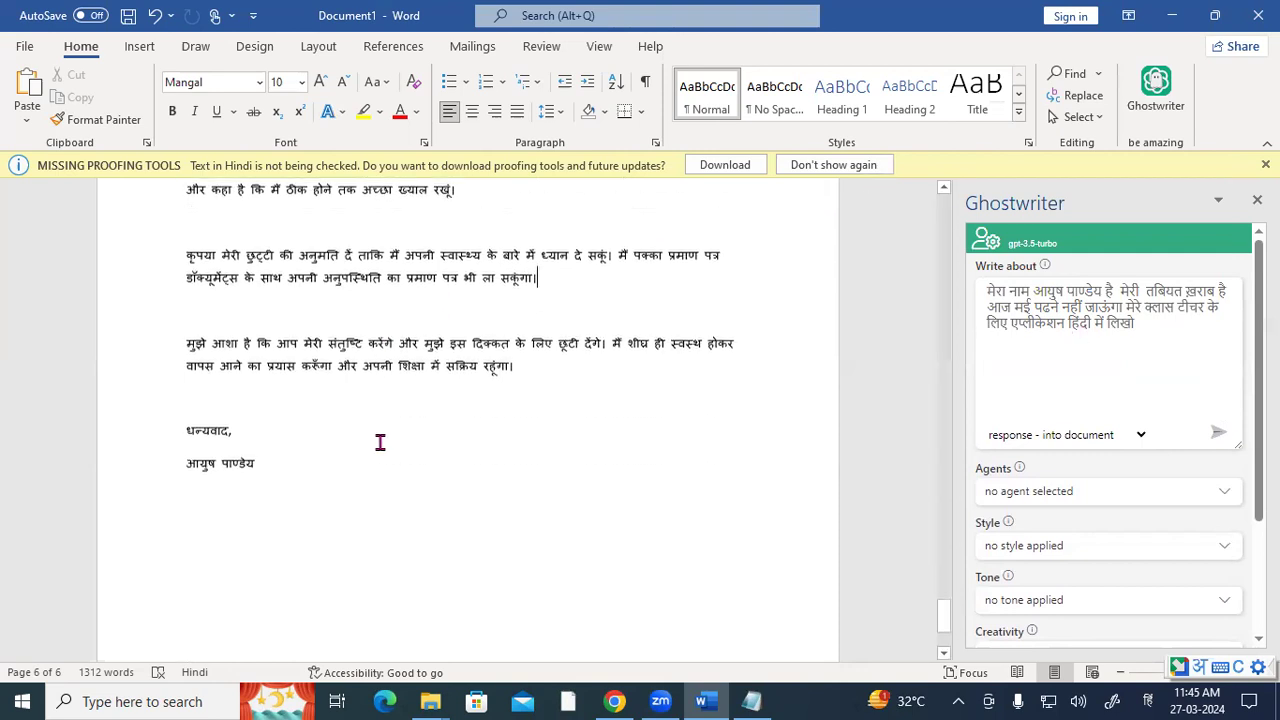
scroll(380, 442, up, 6)
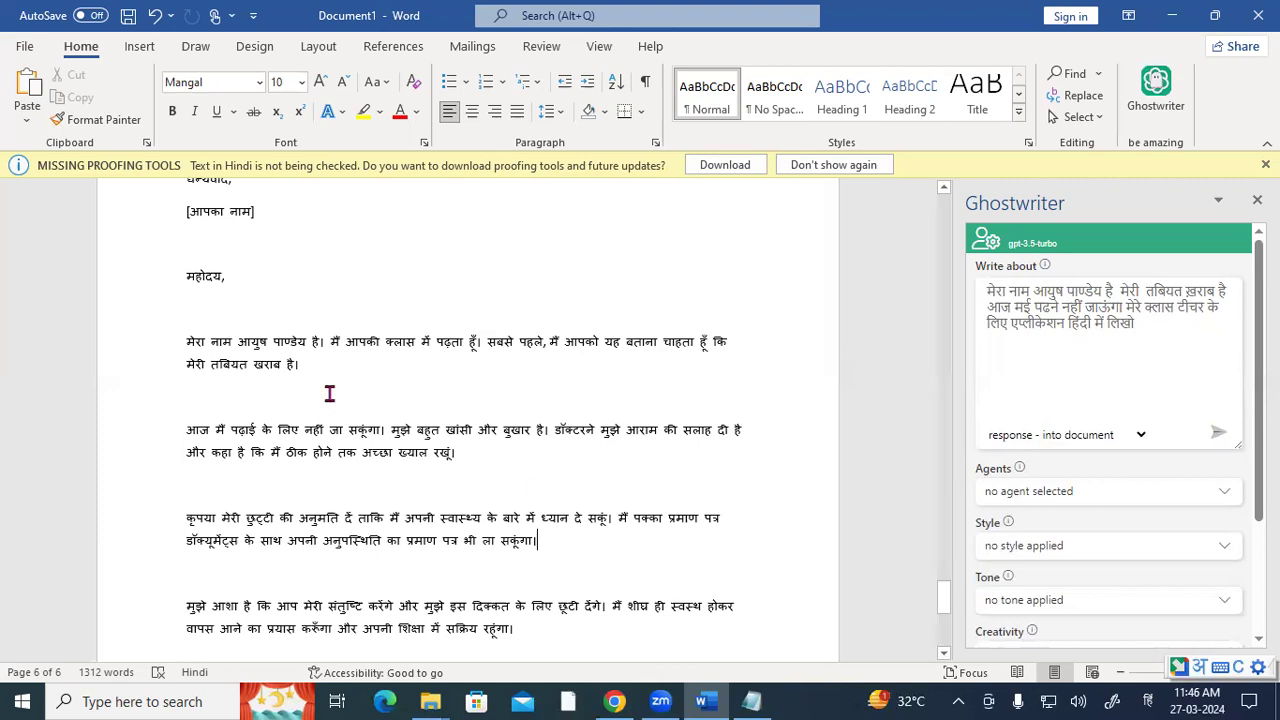
scroll(329, 393, down, 1)
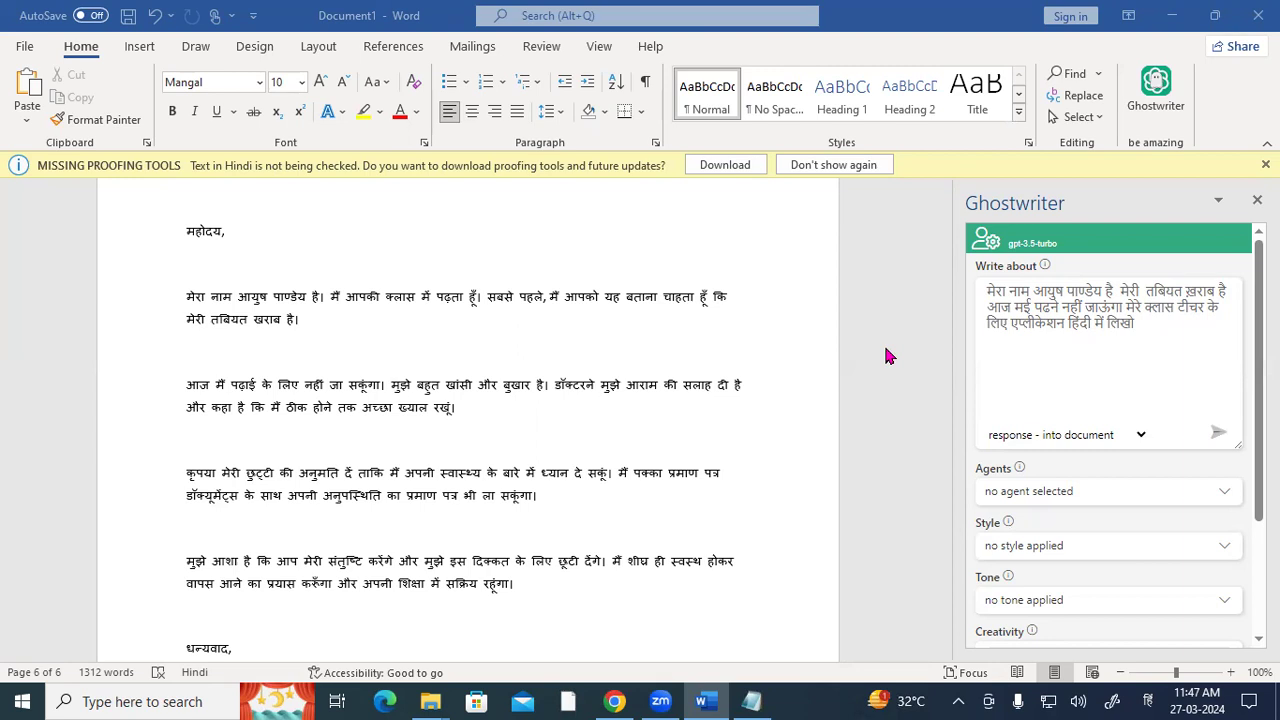
click(614, 701)
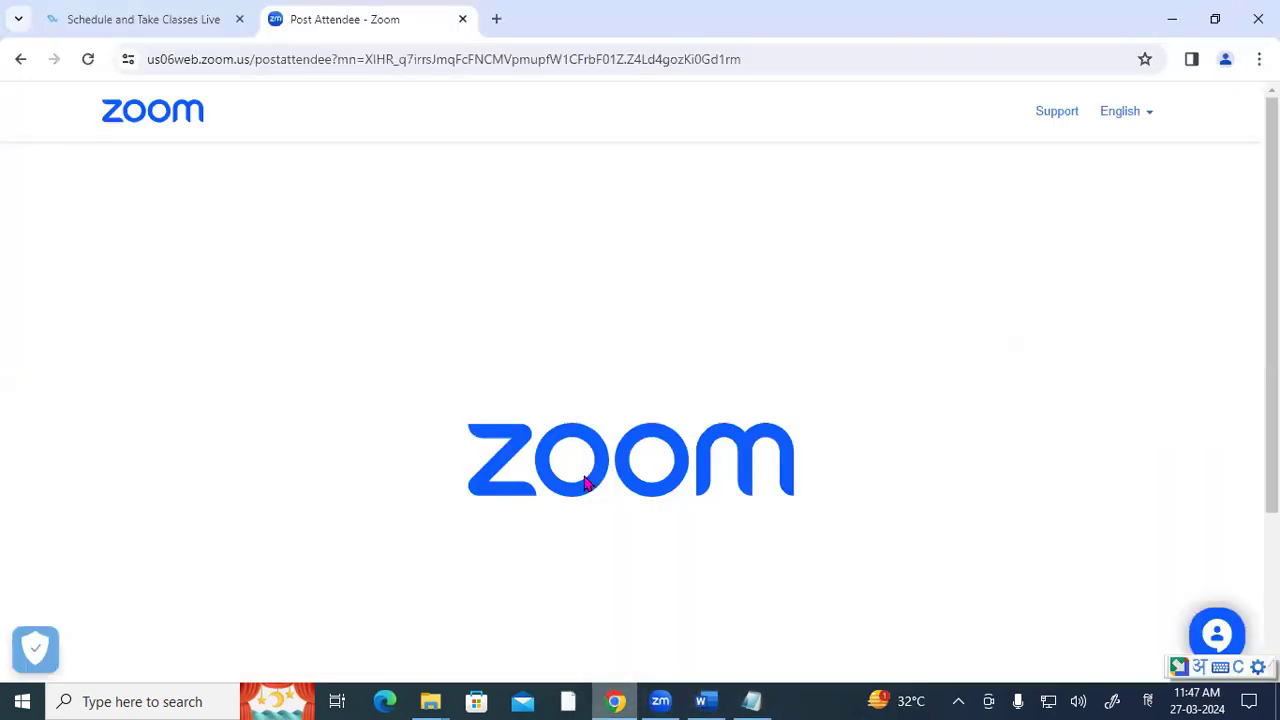
Step: In a new Chrome tab, switch input to English and search for 'chat'
click(496, 19)
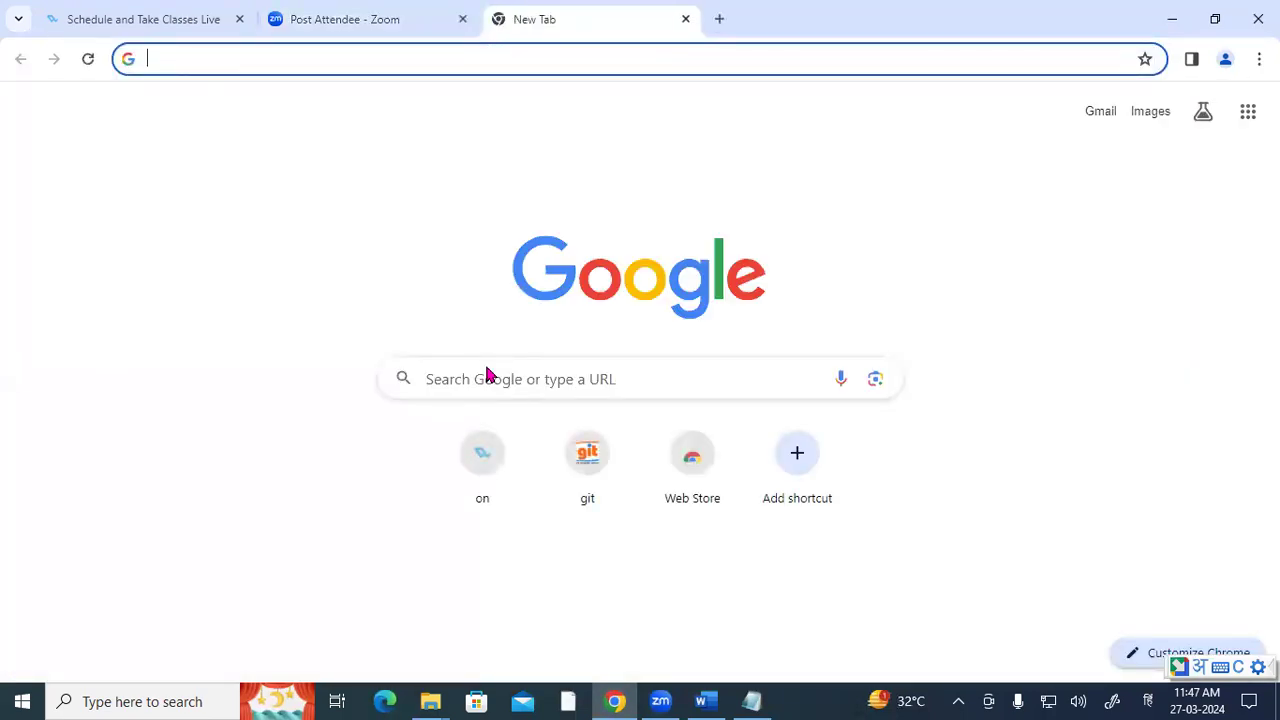
text(चाट)
key(BackSpace)
key(BackSpace)
key(BackSpace)
key(BackSpace)
key(alt+shift)
text(chatgpt)
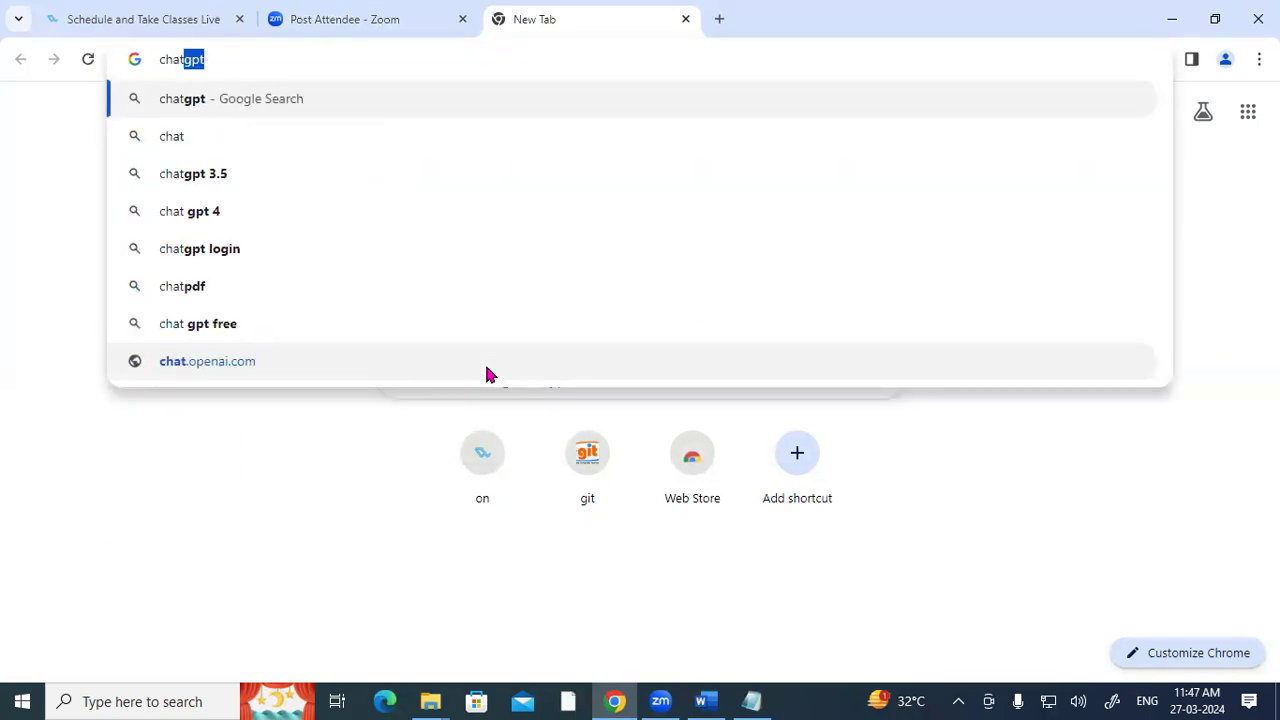
key(Return)
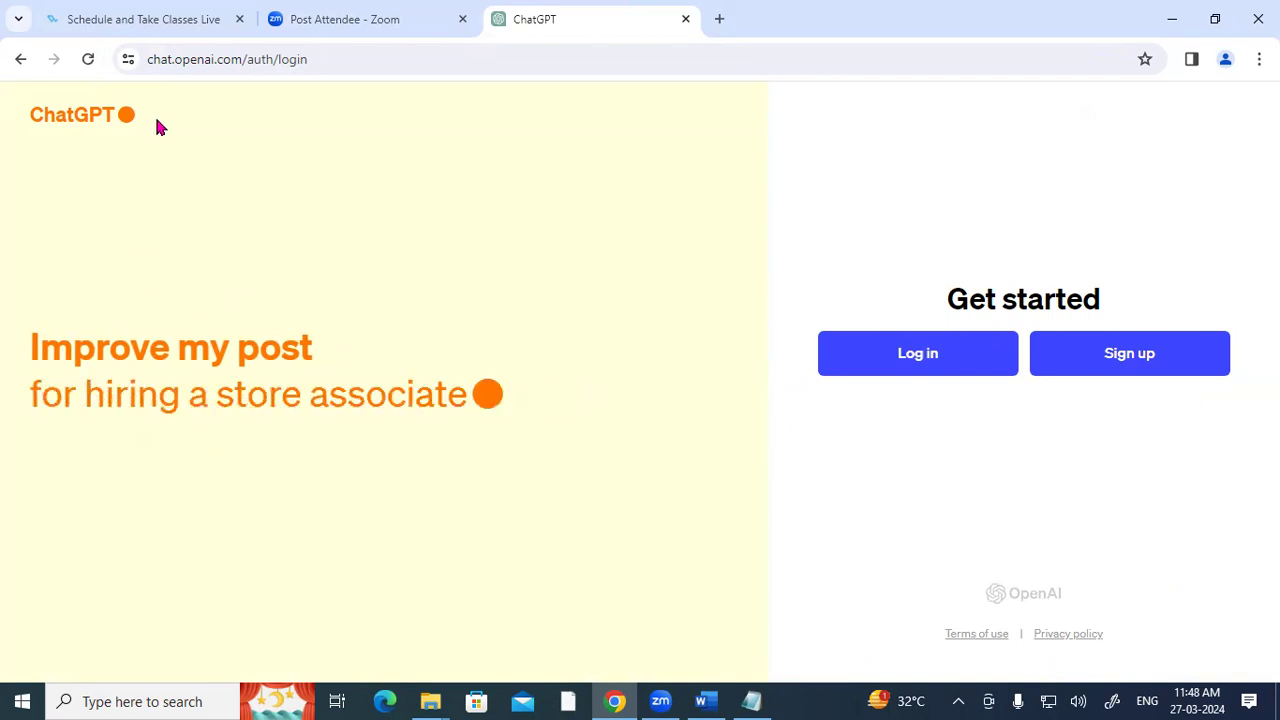
Step: Go from the ChatGPT Get started page to the 'Welcome back' log-in form
drag(145, 59, 248, 60)
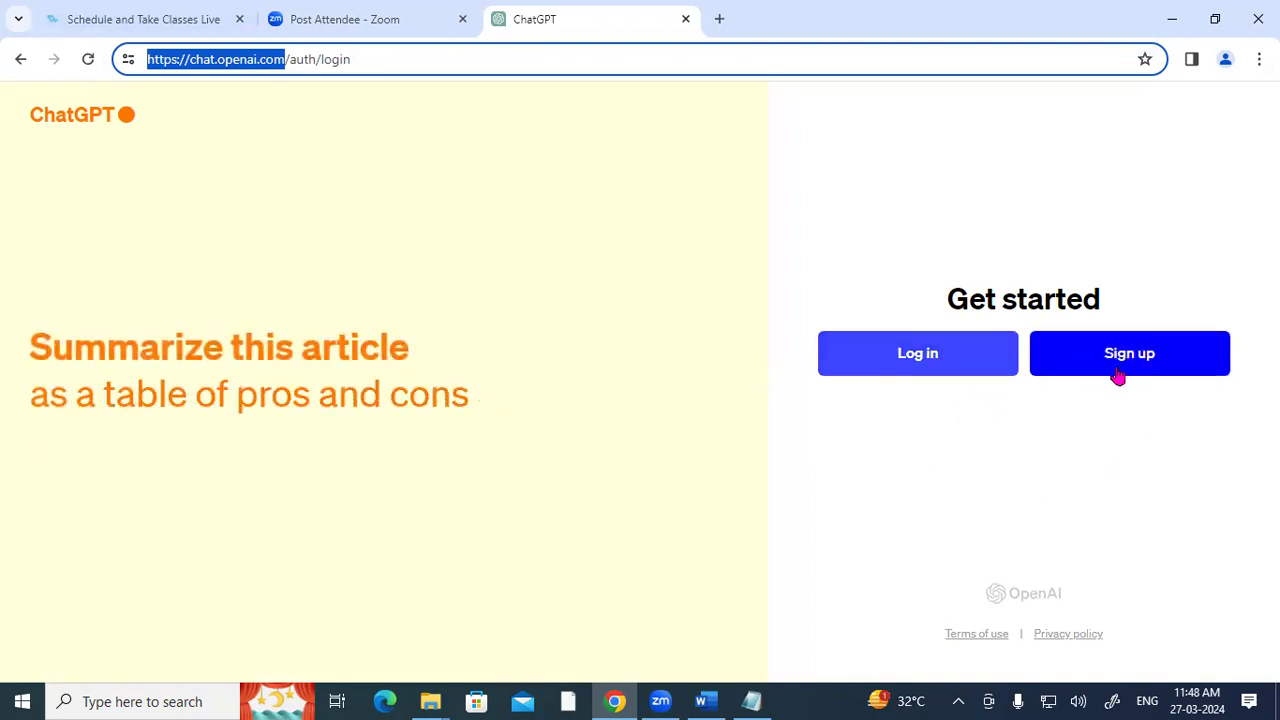
click(918, 353)
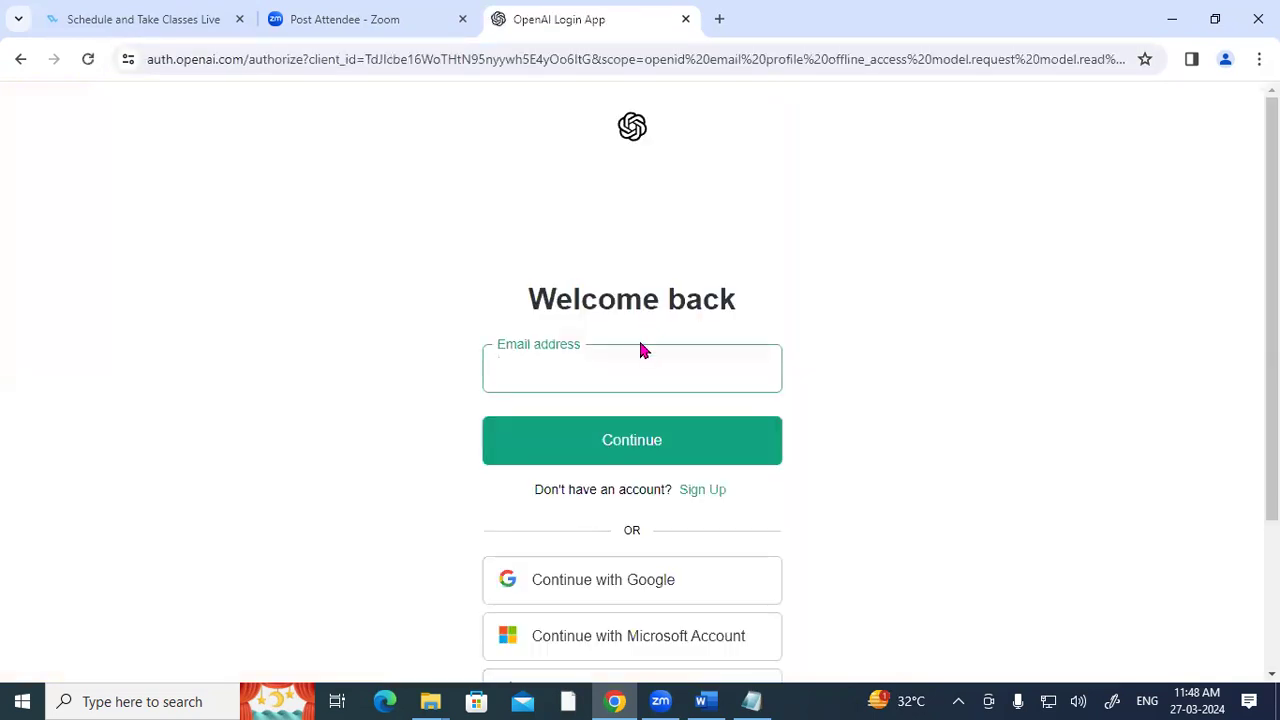
Step: Continue with Google using the saved account and its password, then request a verification phone call
scroll(632, 425, down, 2)
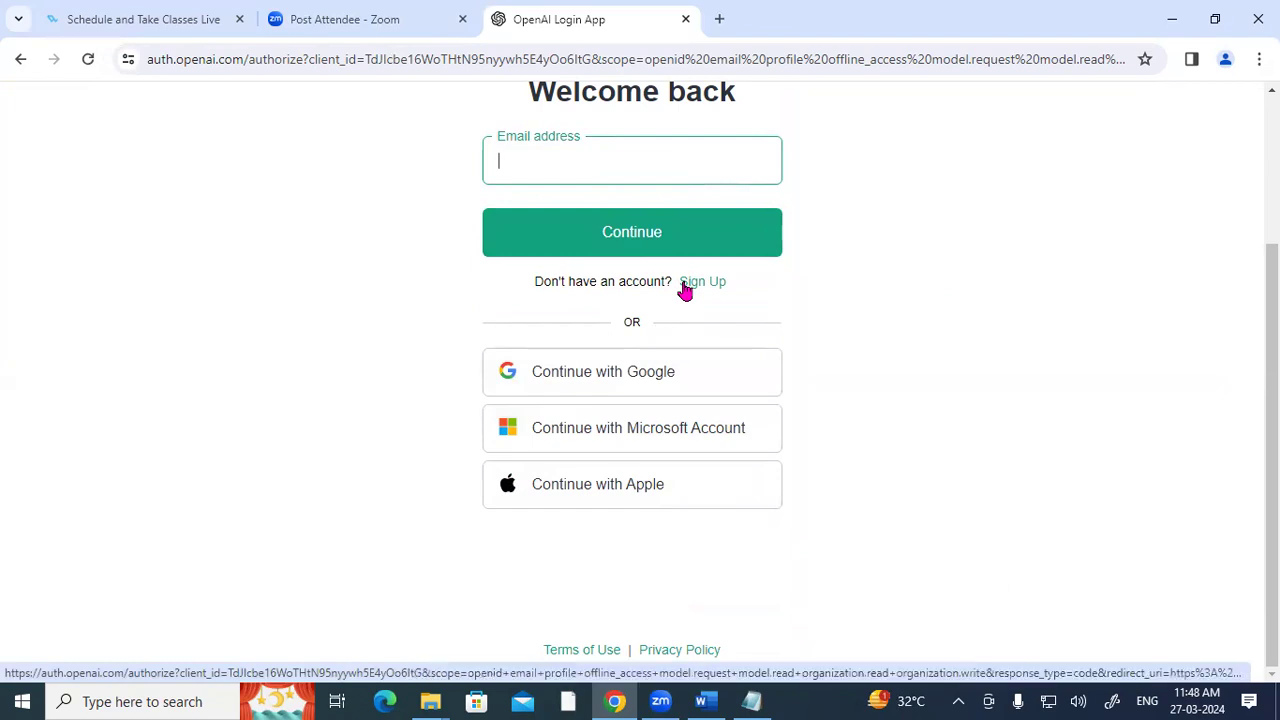
click(614, 379)
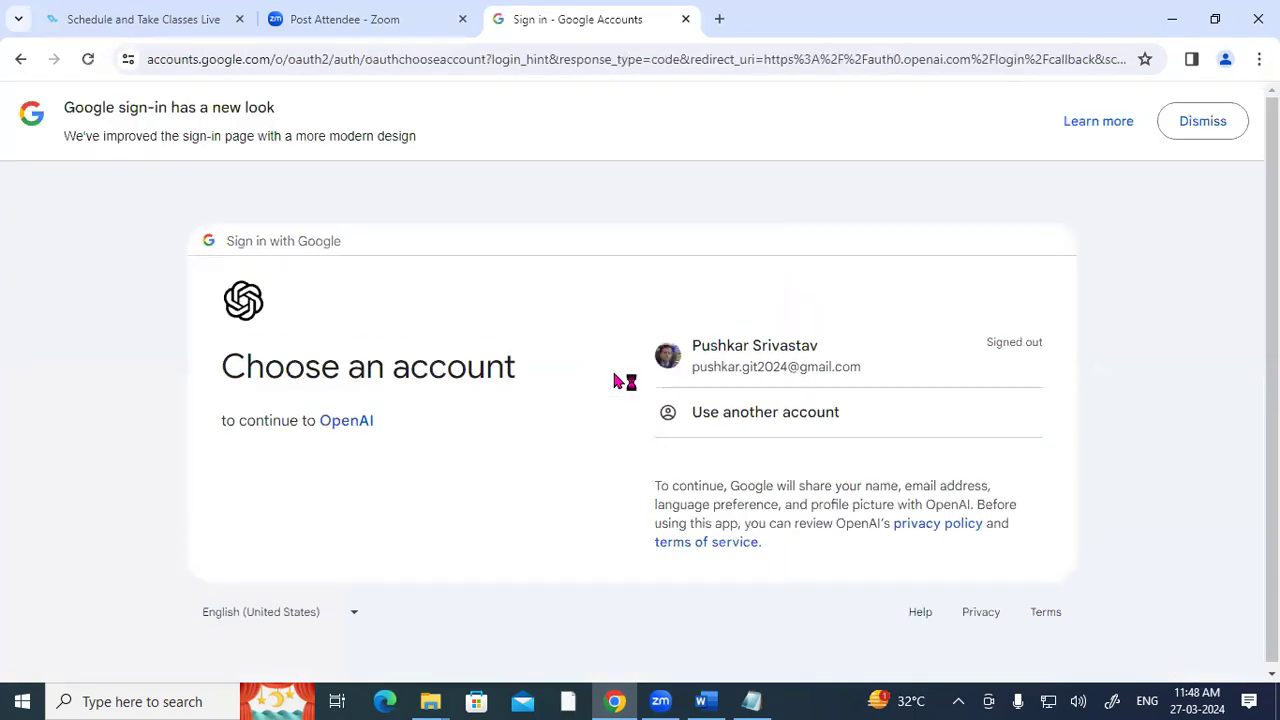
click(760, 366)
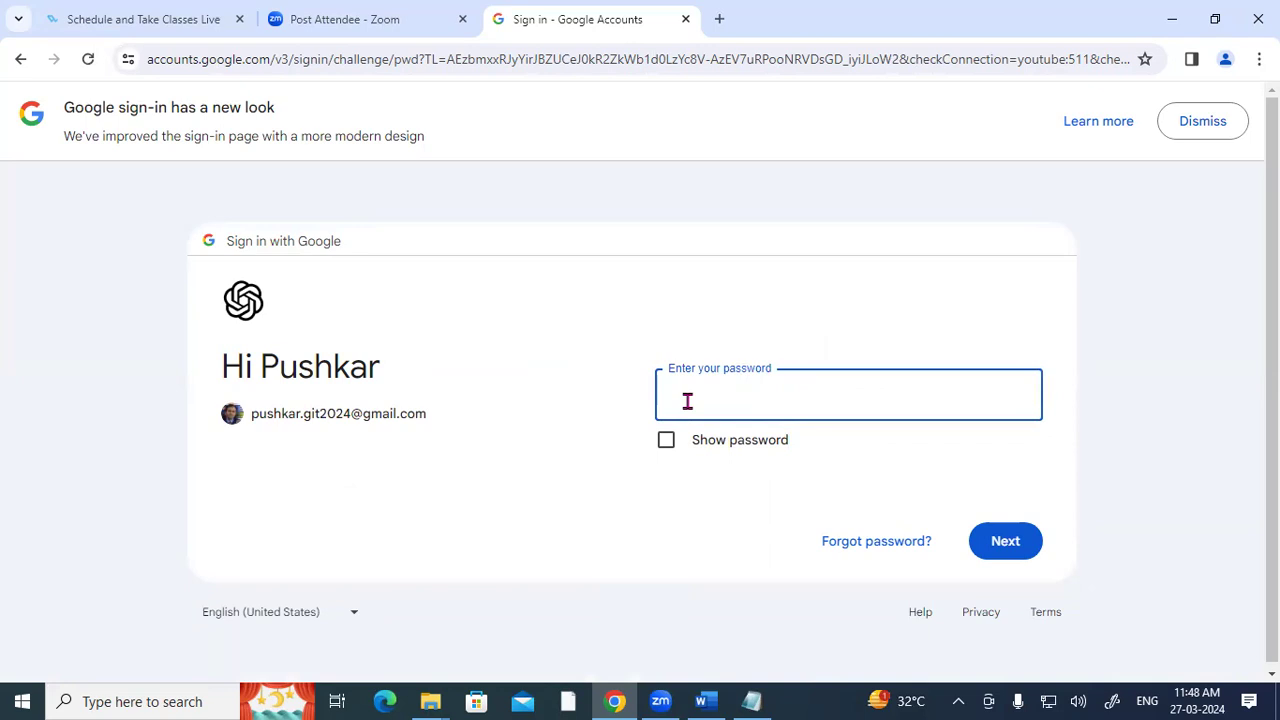
text(•••••••••)
key(Return)
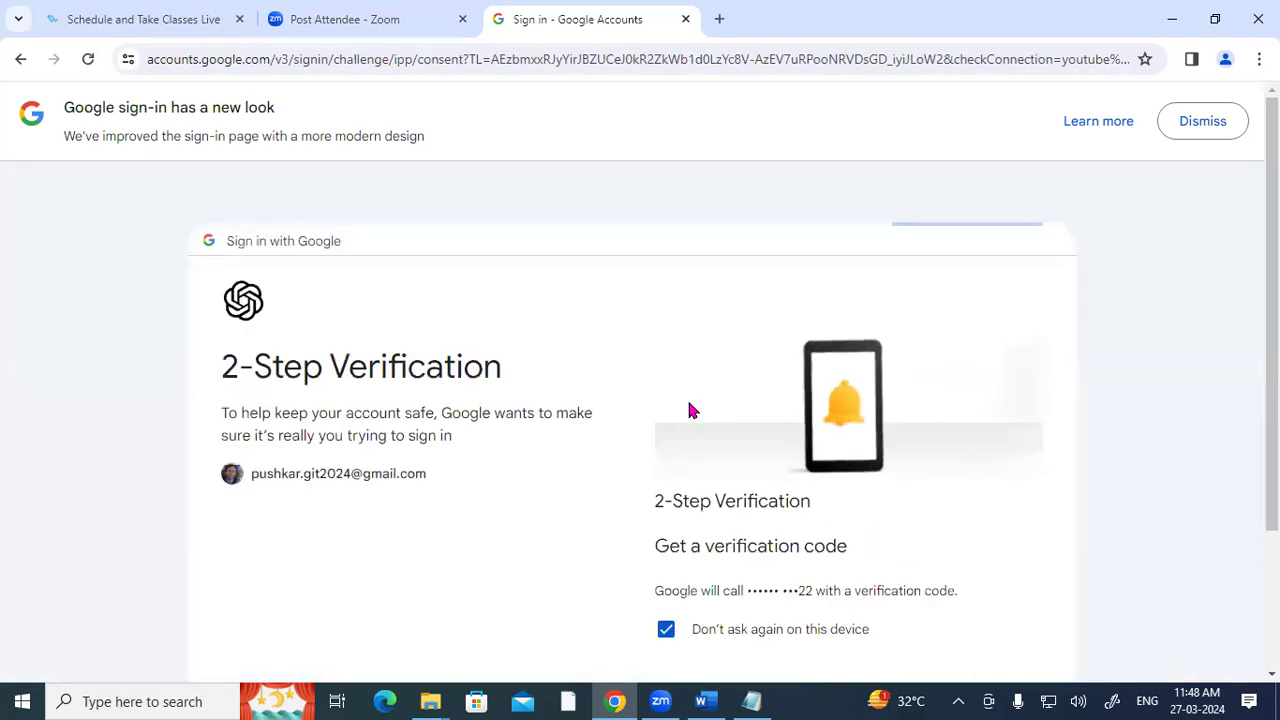
scroll(703, 427, down, 2)
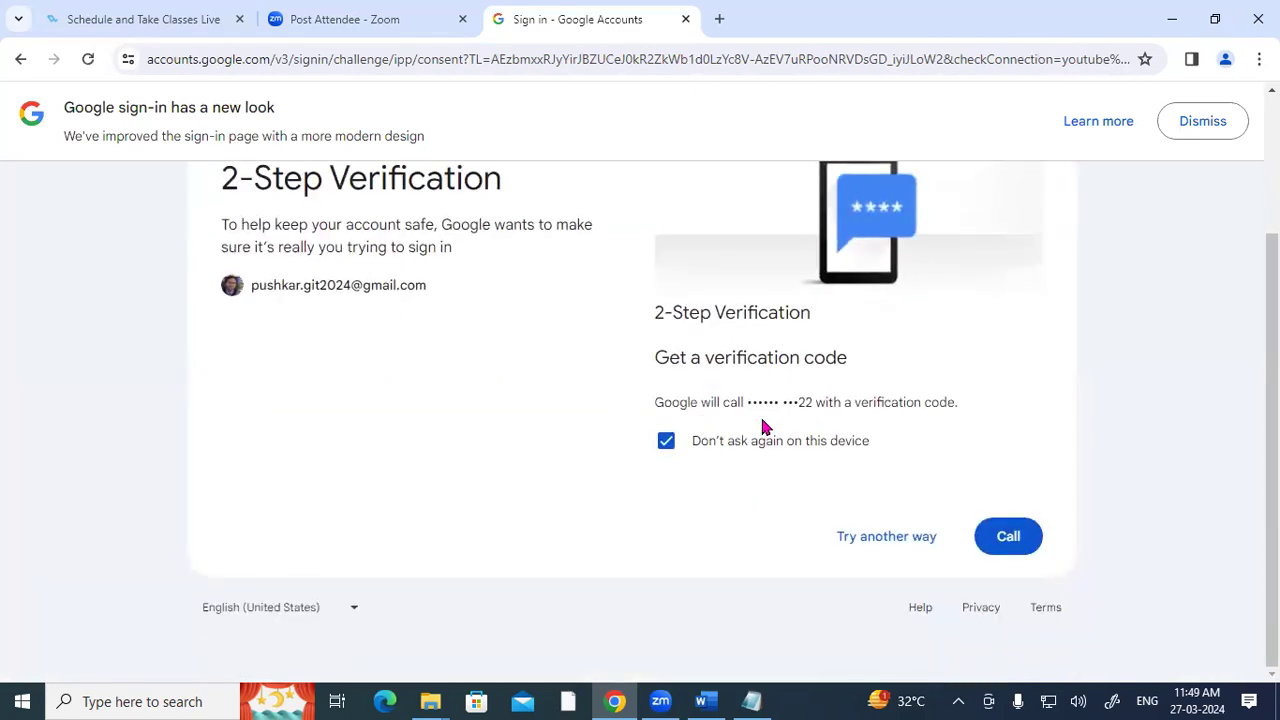
click(894, 540)
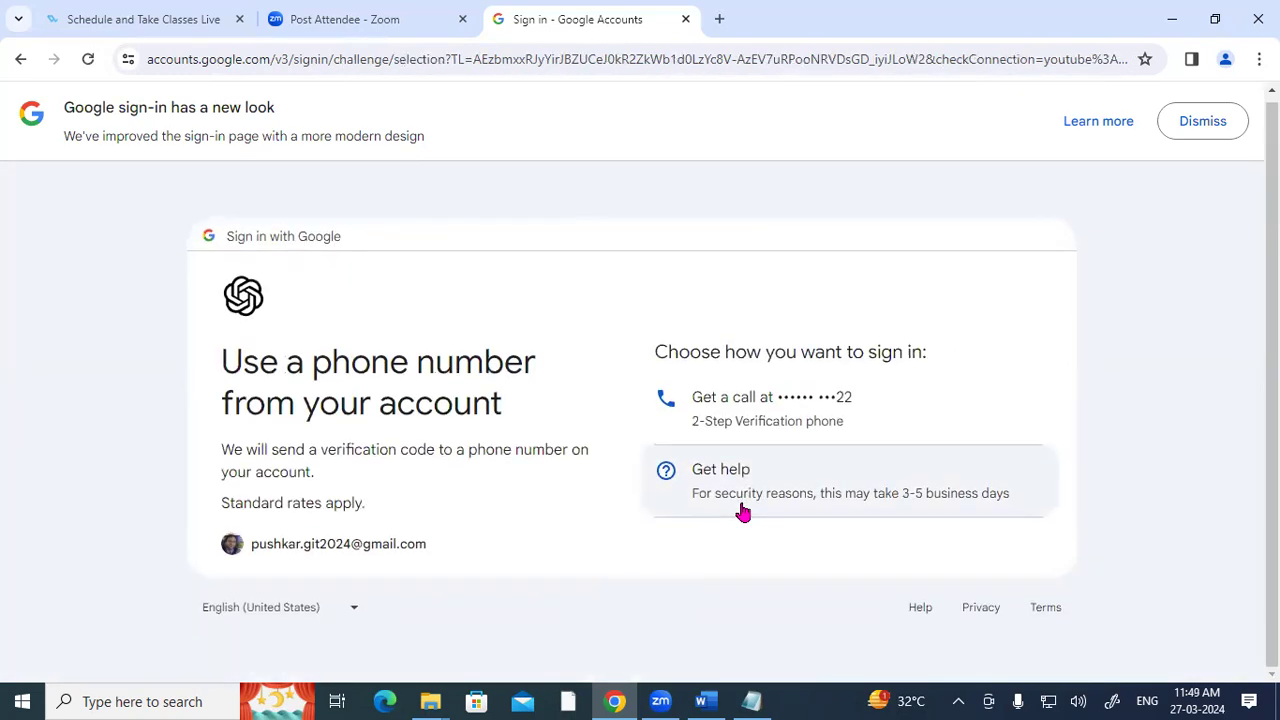
click(768, 410)
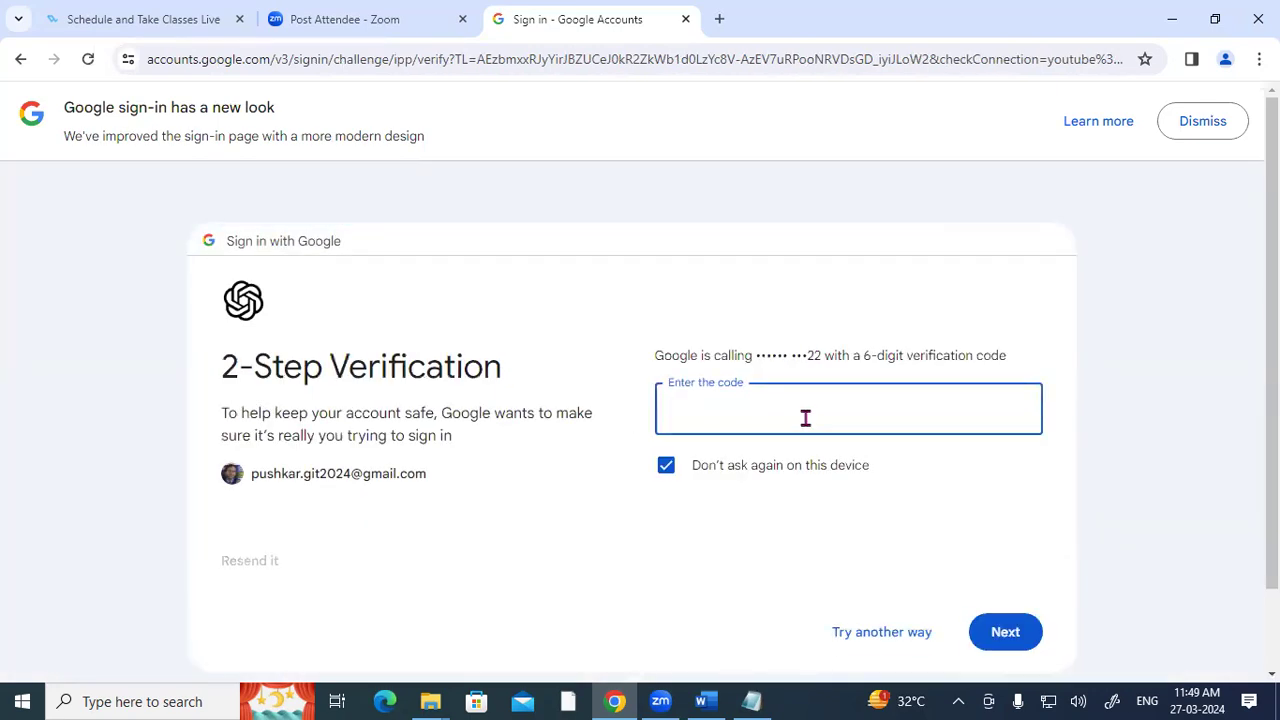
Step: Enter the phone verification code and approve signing in to OpenAI with Google
scroll(806, 418, down, 1)
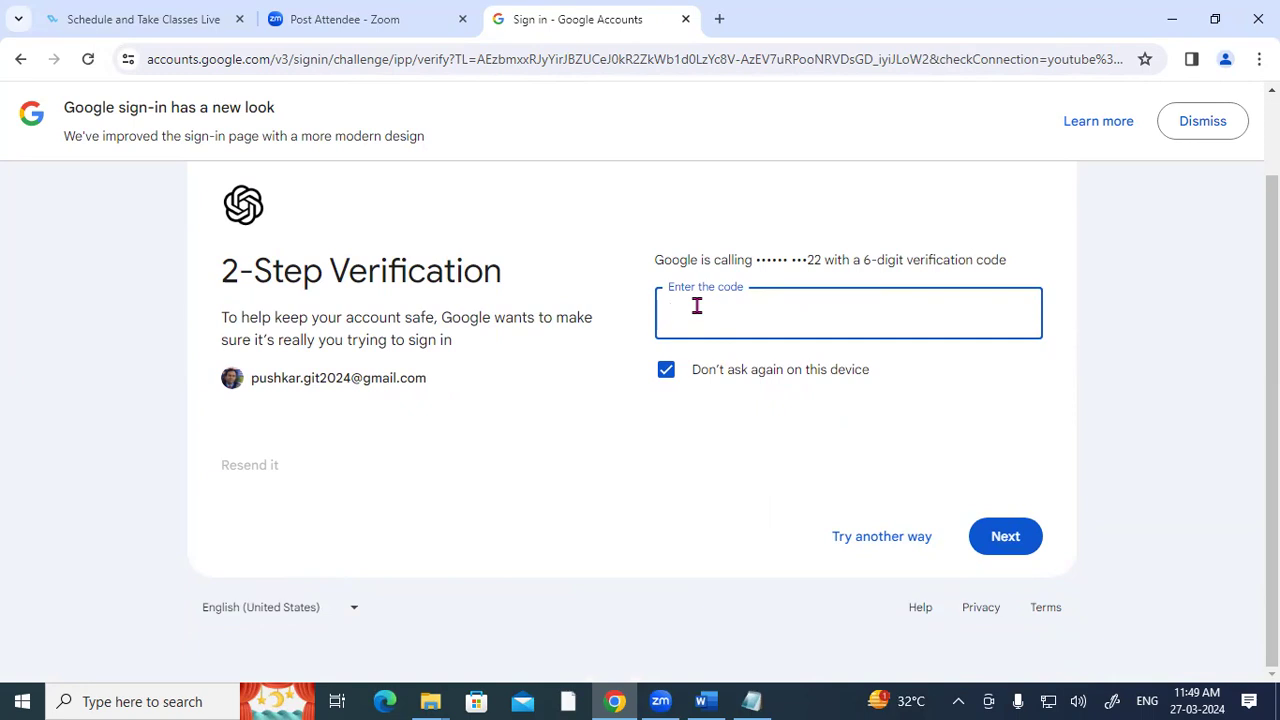
click(985, 538)
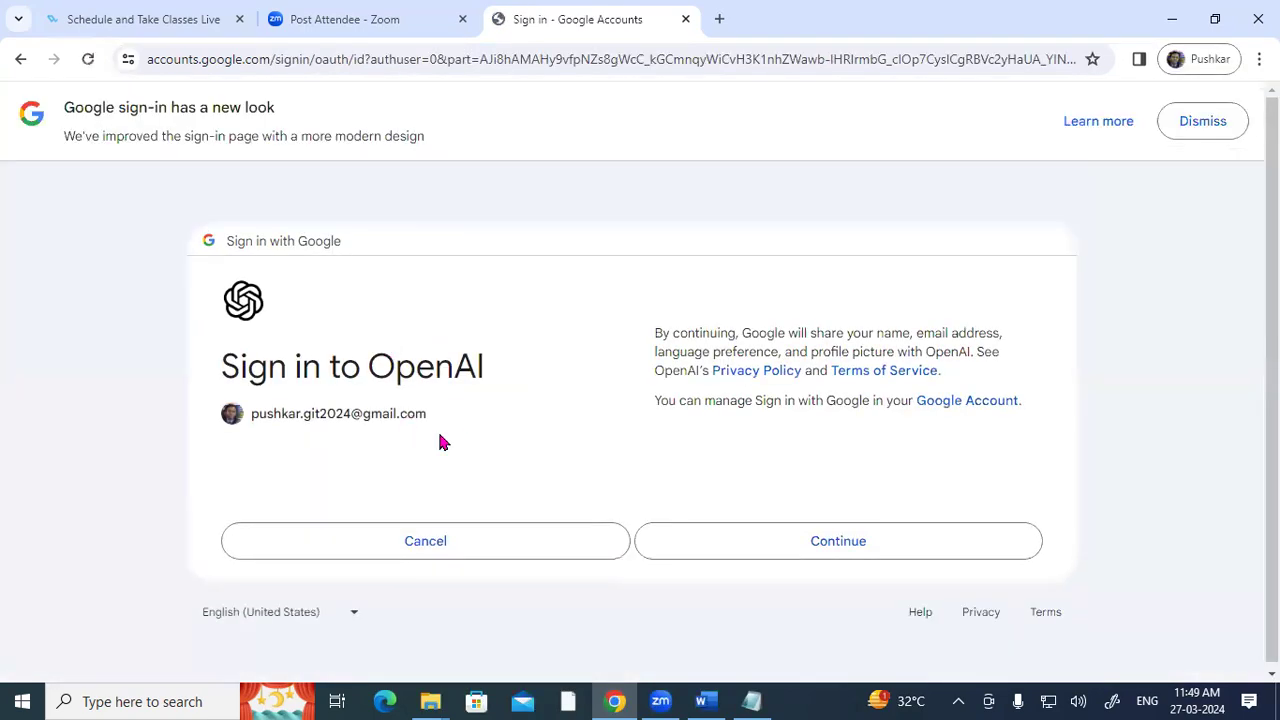
click(755, 543)
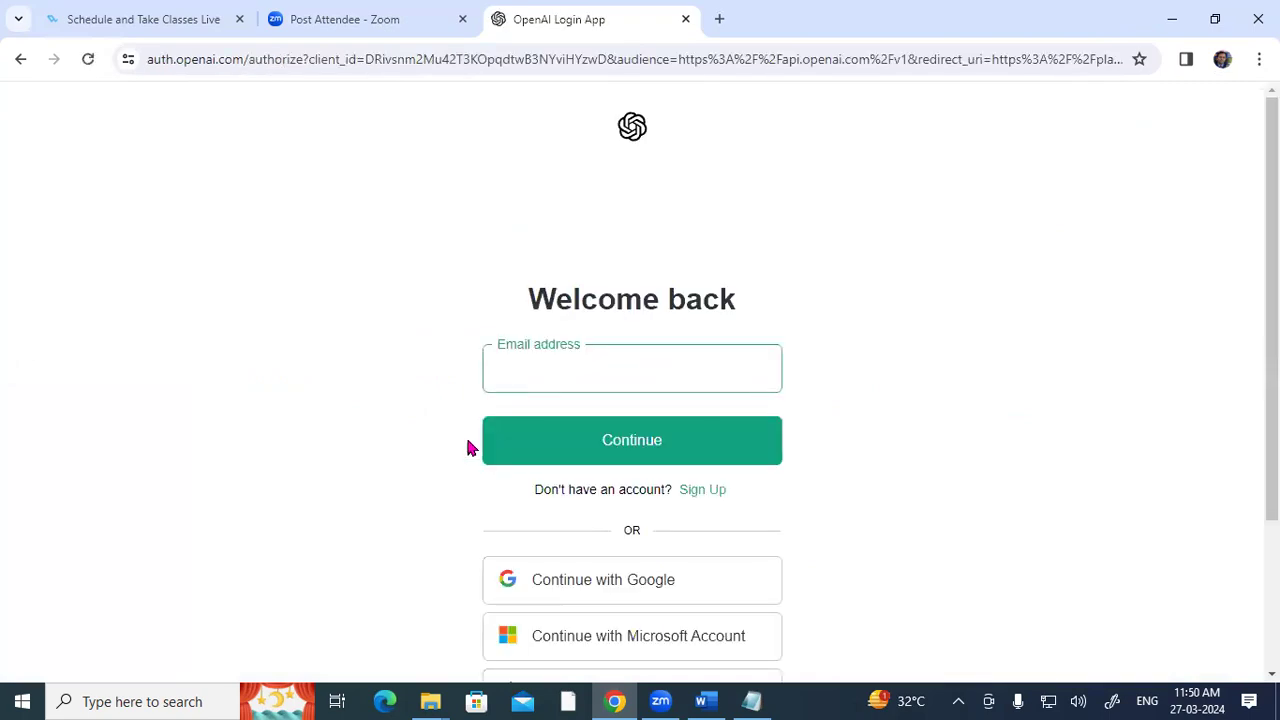
scroll(434, 500, down, 3)
Step: Fill in the user's birth date on the 'Tell us about you' form and agree to the terms
click(608, 394)
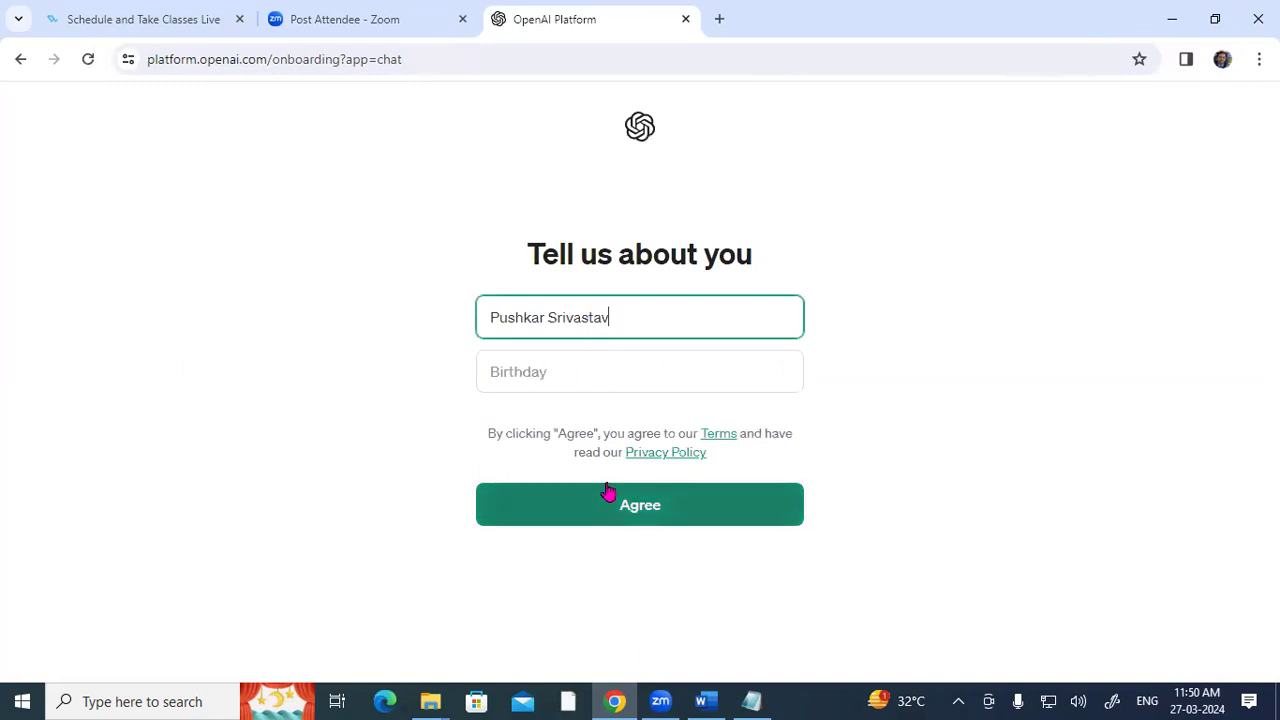
click(575, 374)
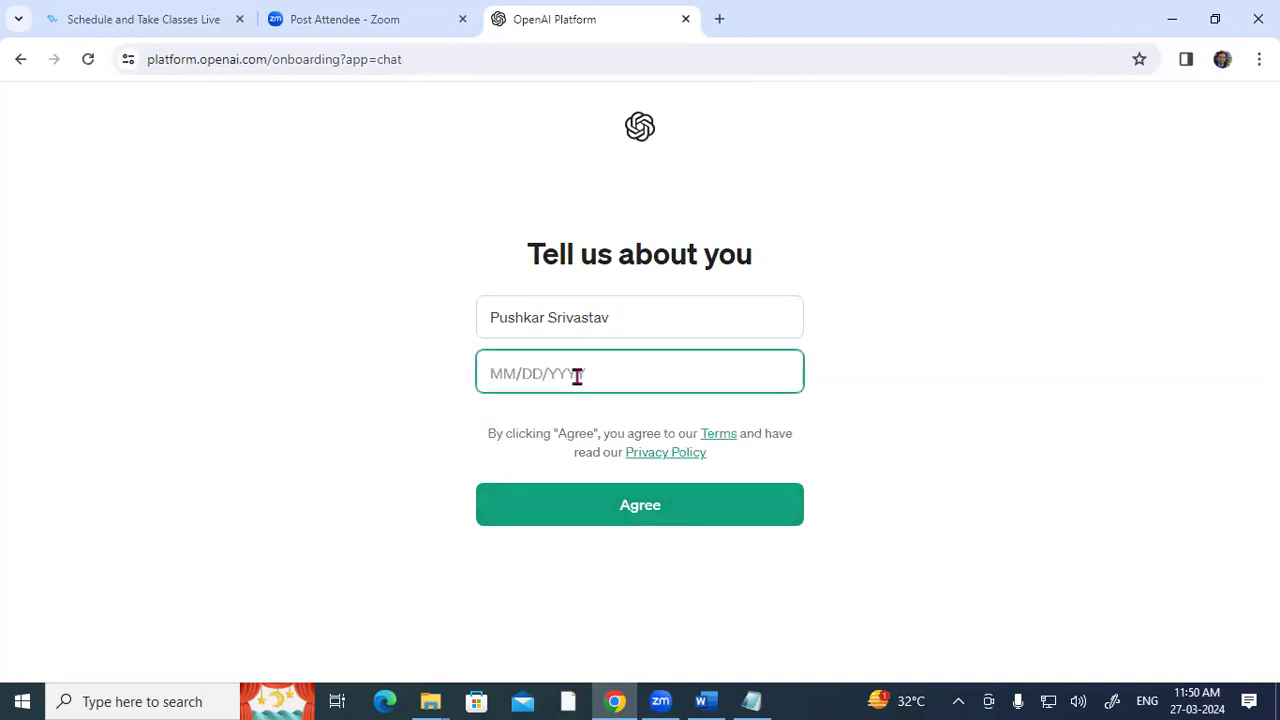
key(Tab)
click(577, 376)
text(1991)
click(656, 507)
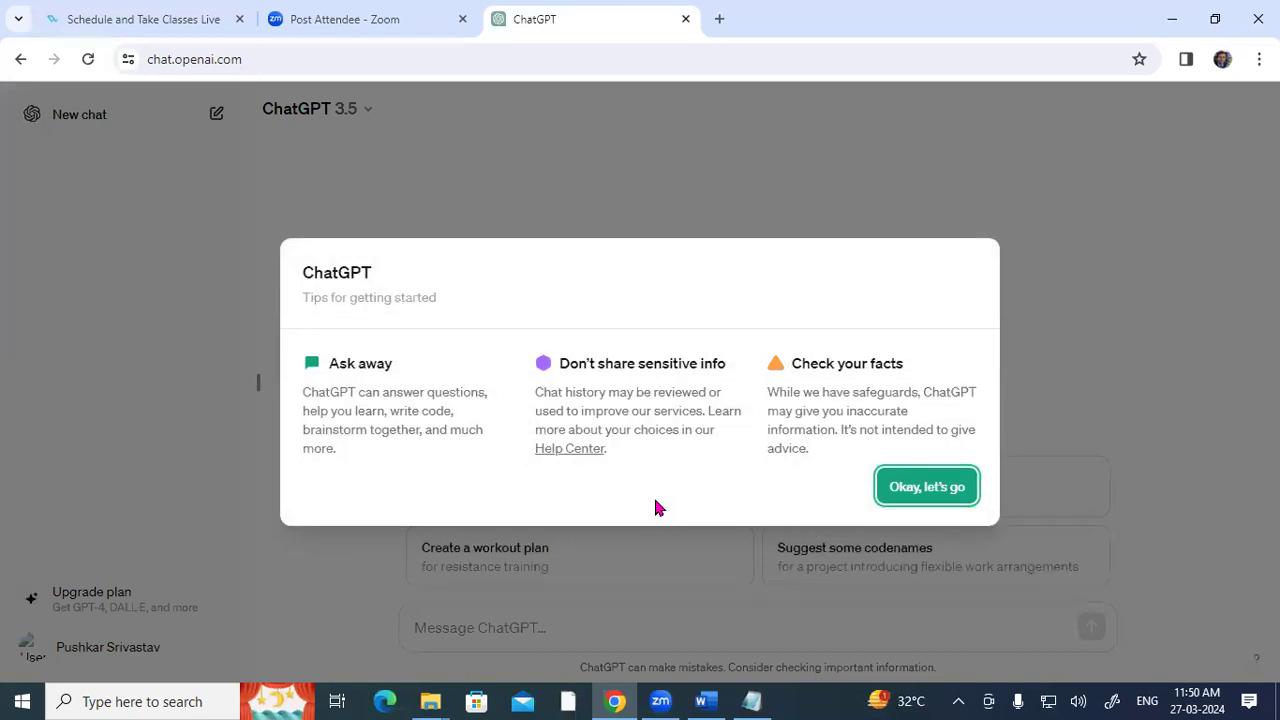
Step: Dismiss the tips and send ChatGPT the prompt 'GST PAR 15 PAGE KA EK NOTES BANA DO'
click(933, 487)
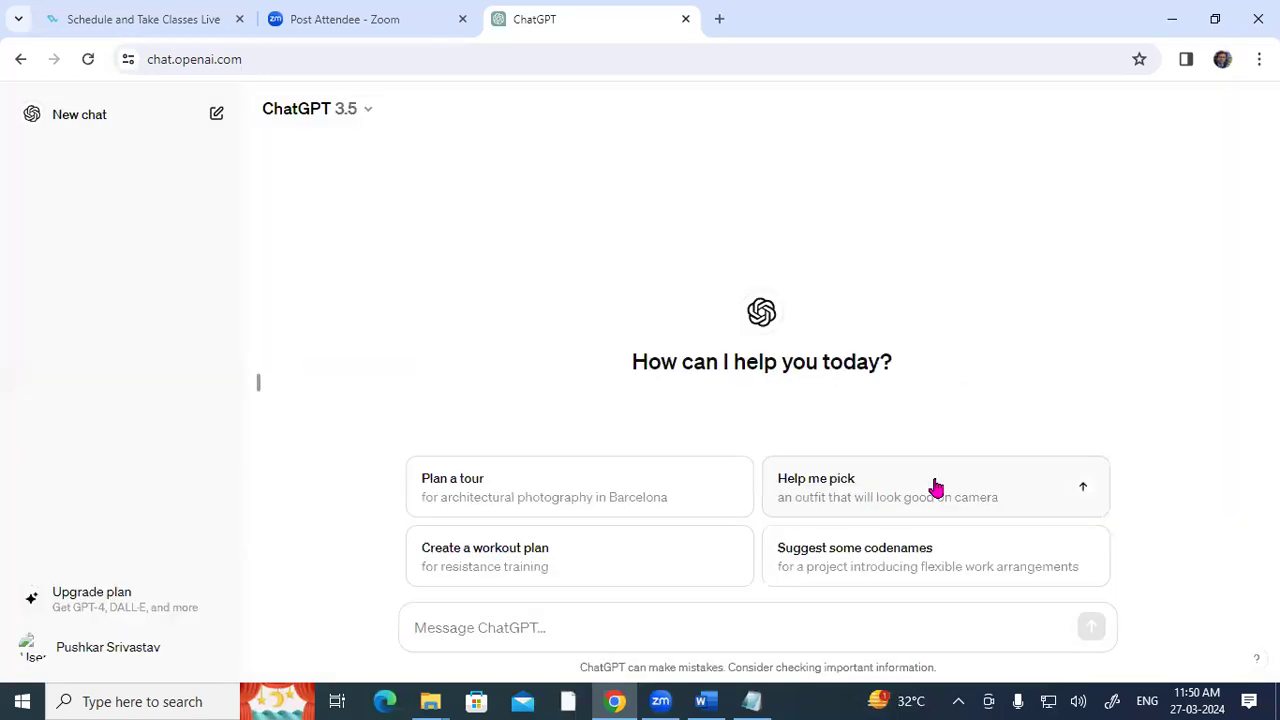
click(461, 631)
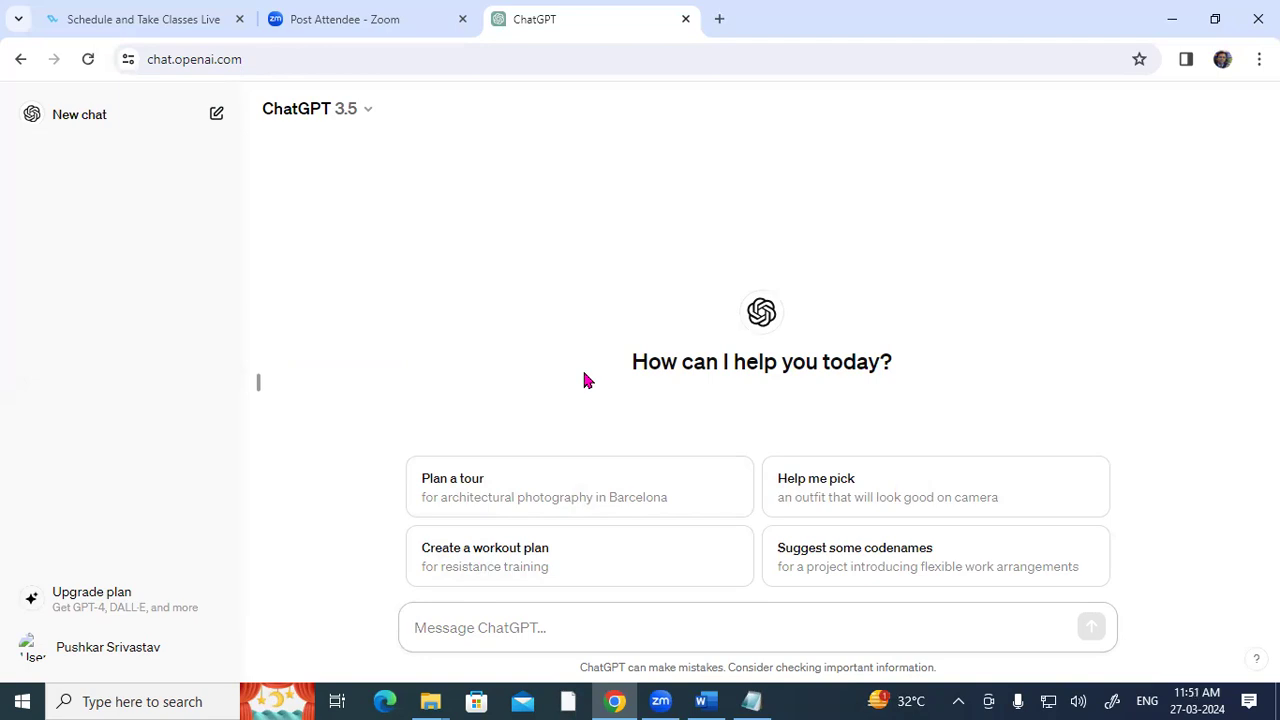
text(GST PAR 15 PAGE KA EK)
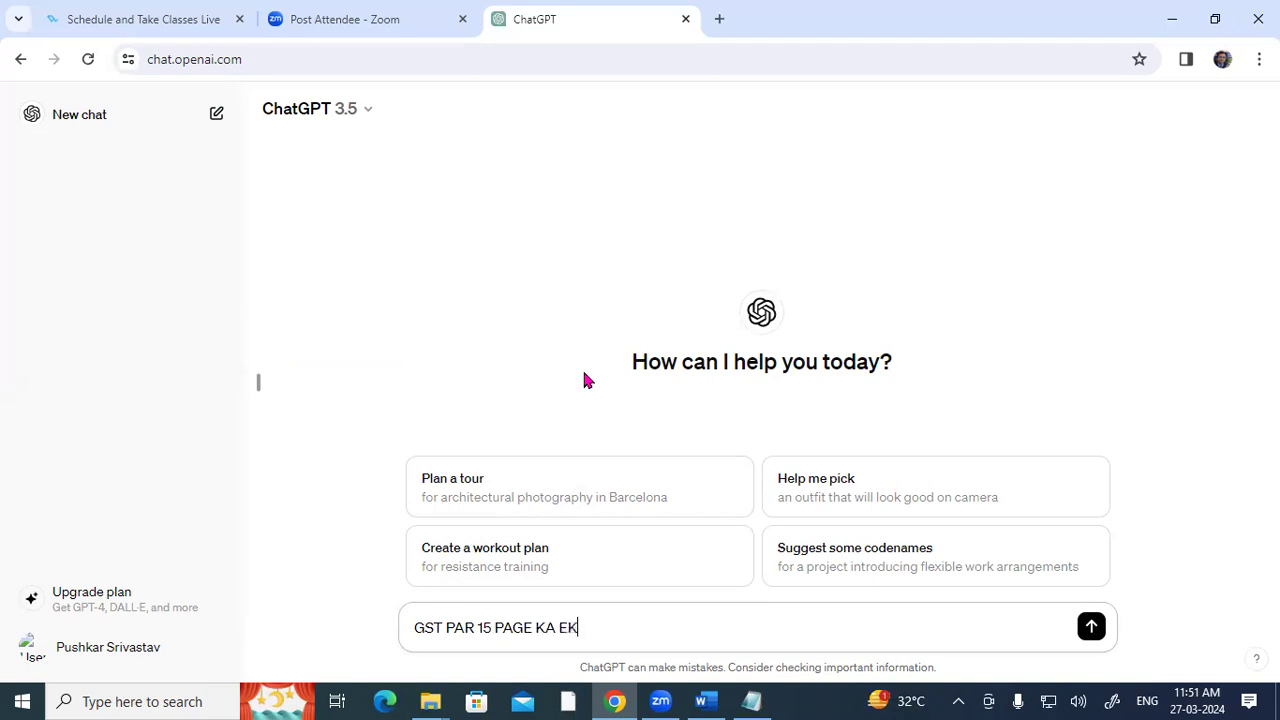
text( NOTES BANA)
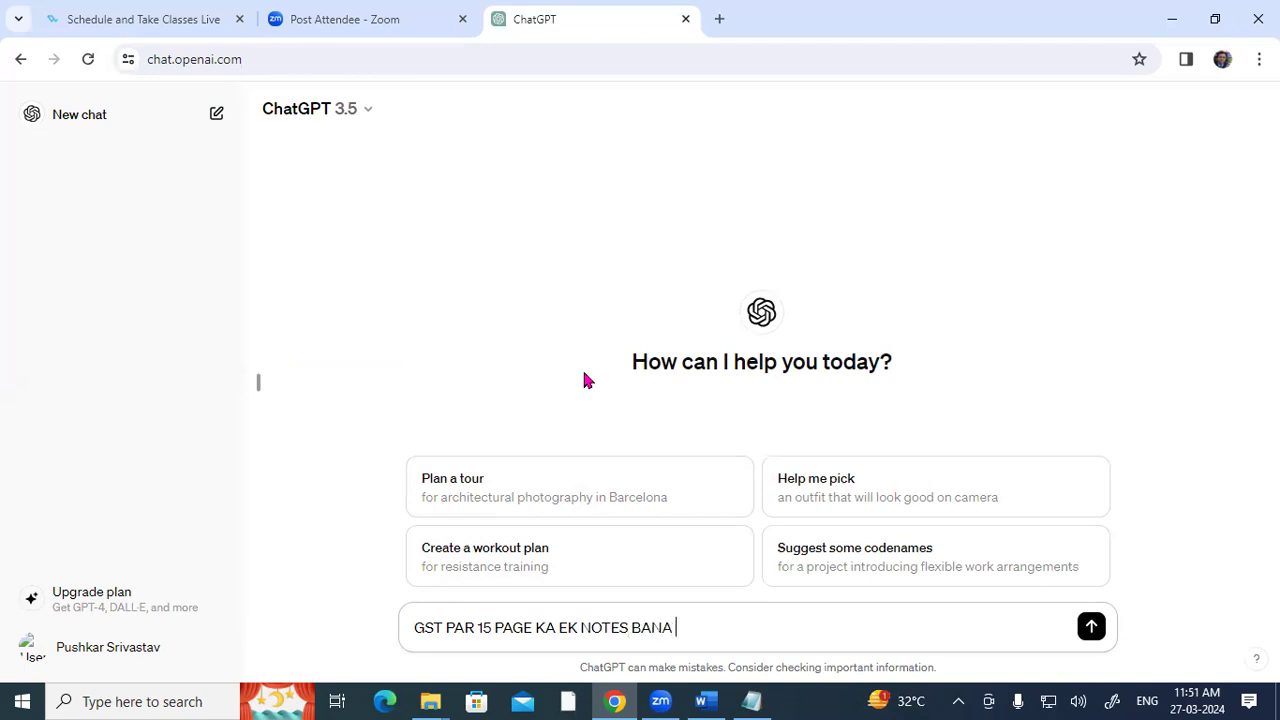
text(DO)
key(Return)
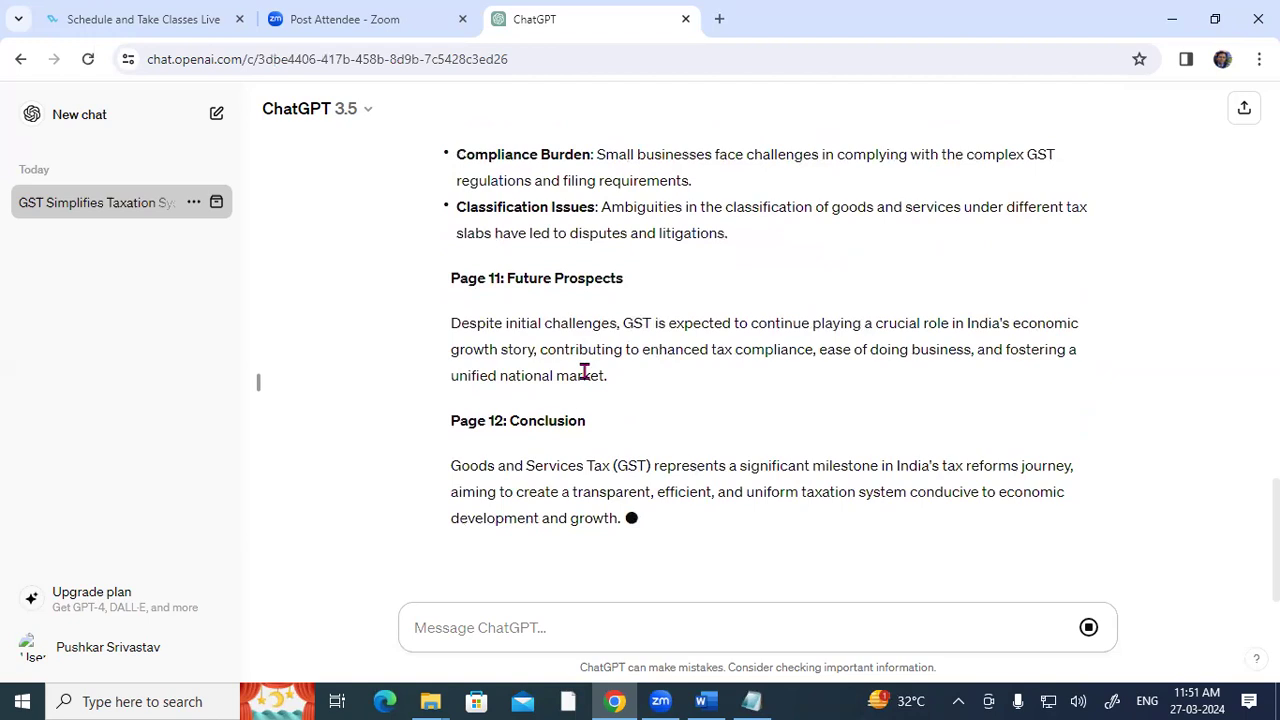
click(704, 700)
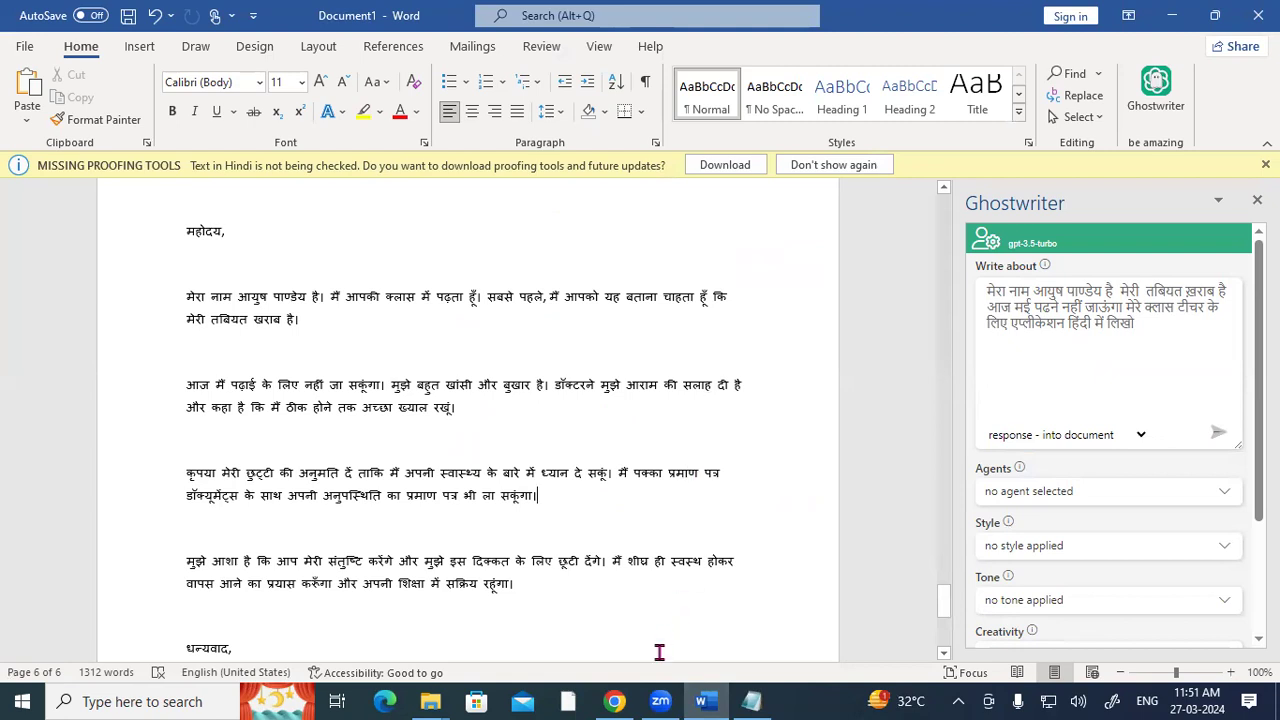
Step: Copy ChatGPT's GST notes reply and paste it into a new Word document, Document2
click(615, 701)
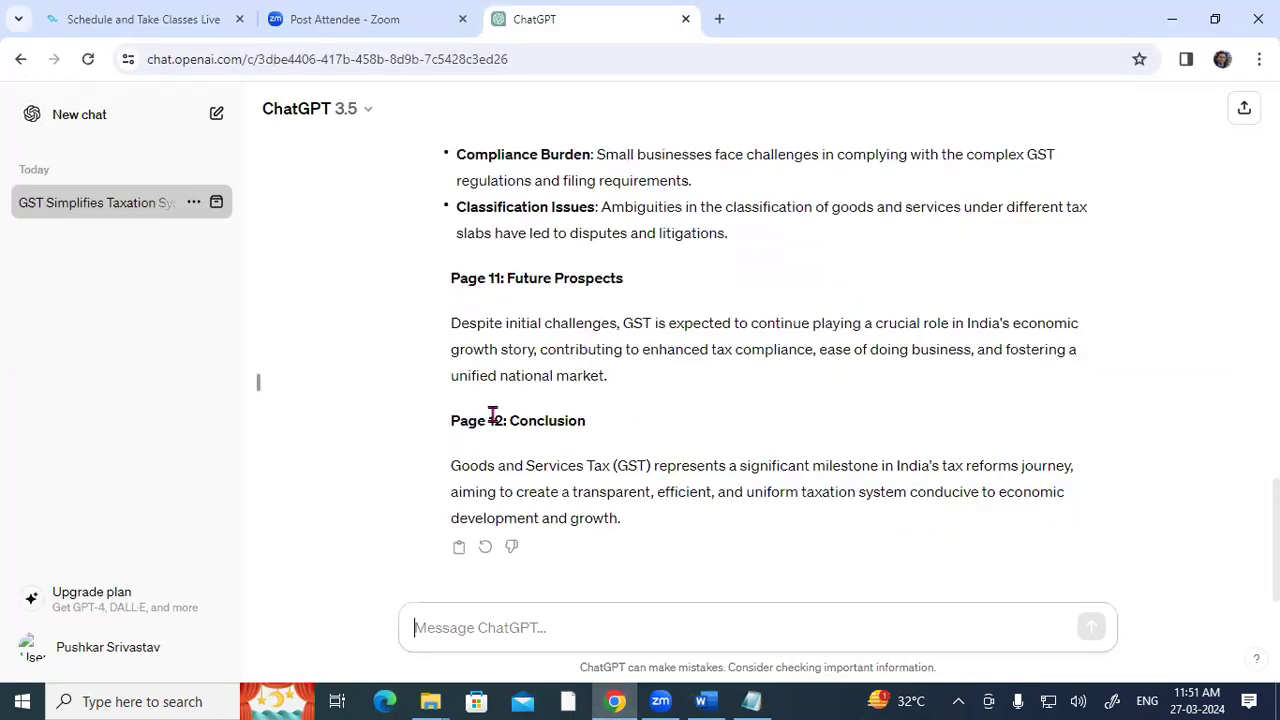
click(459, 548)
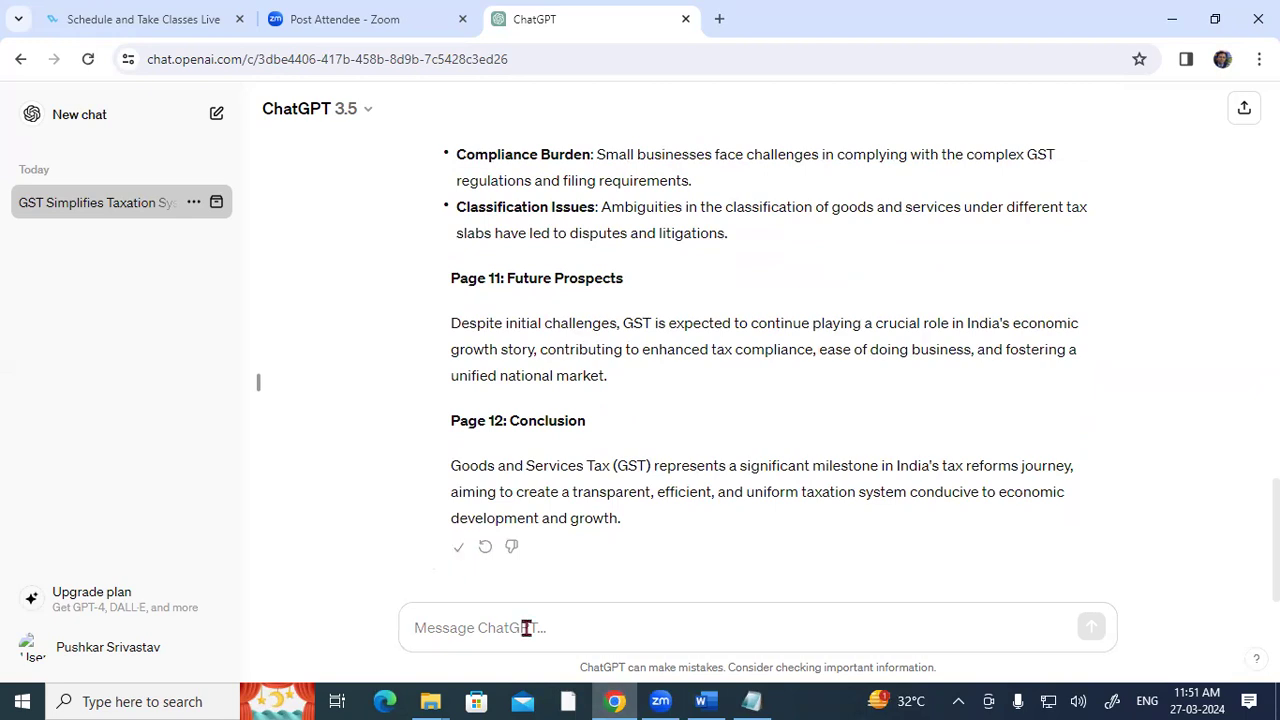
click(706, 701)
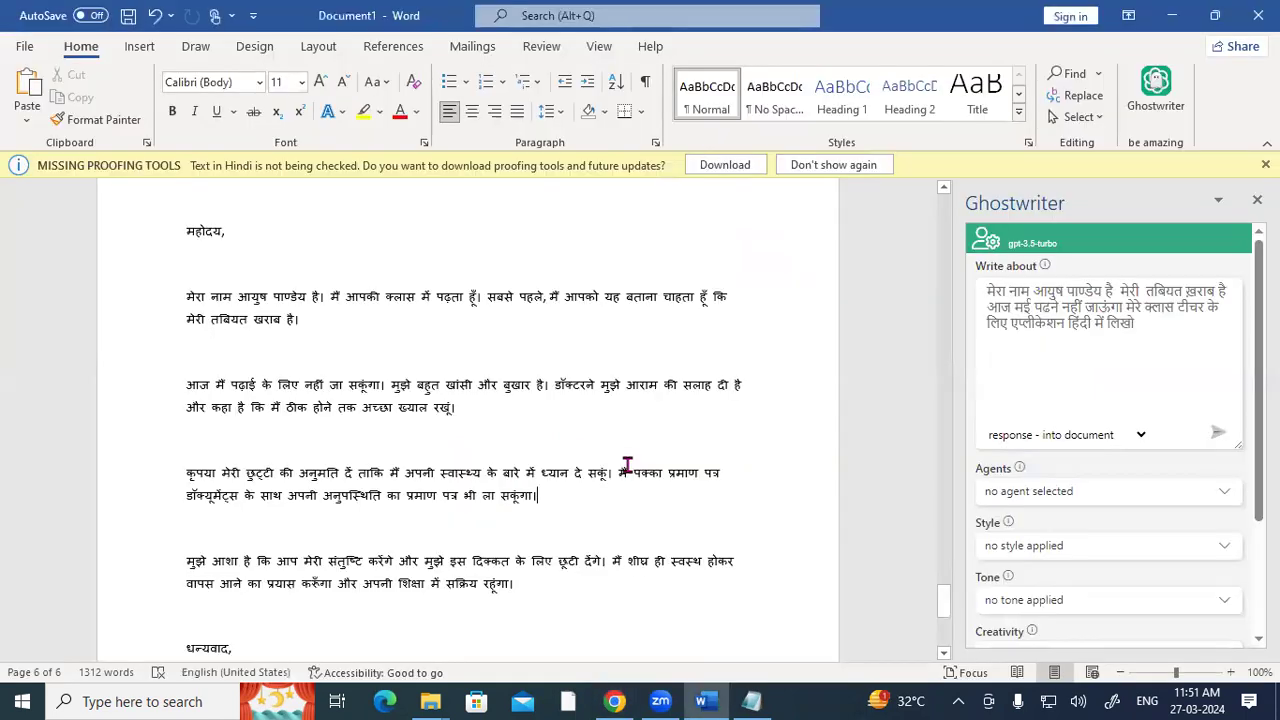
key(ctrl+n)
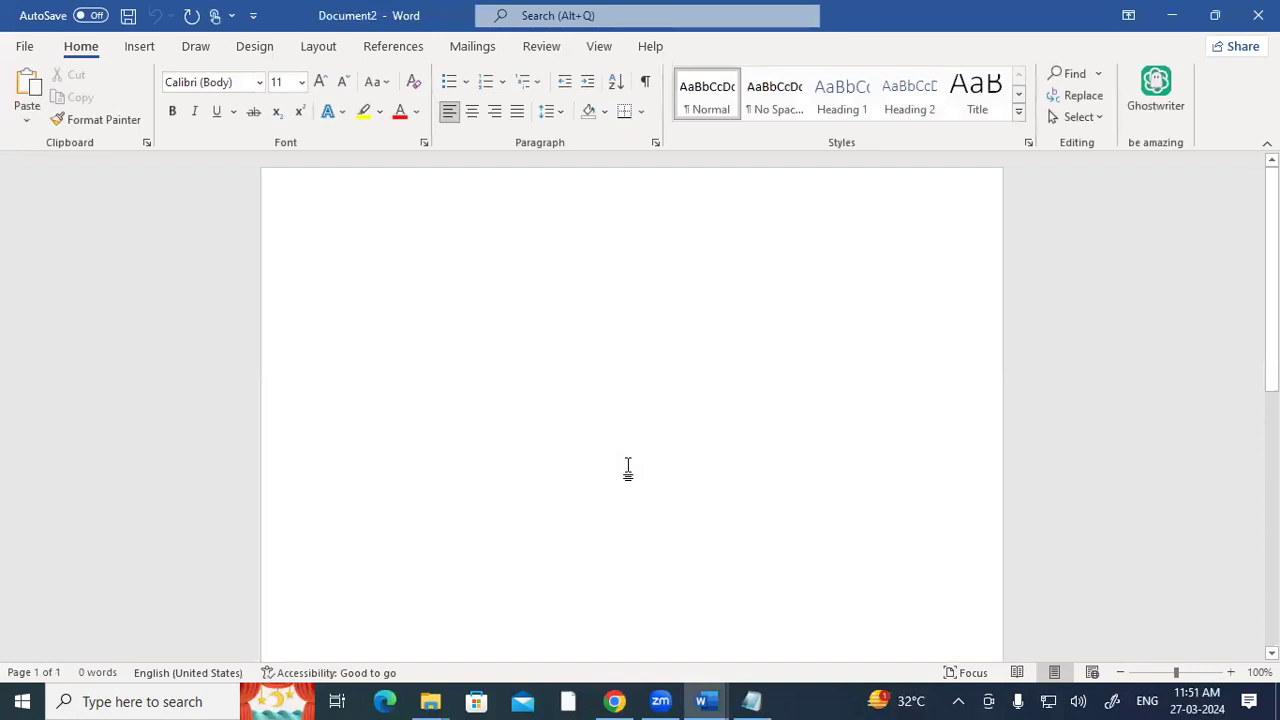
key(ctrl+v)
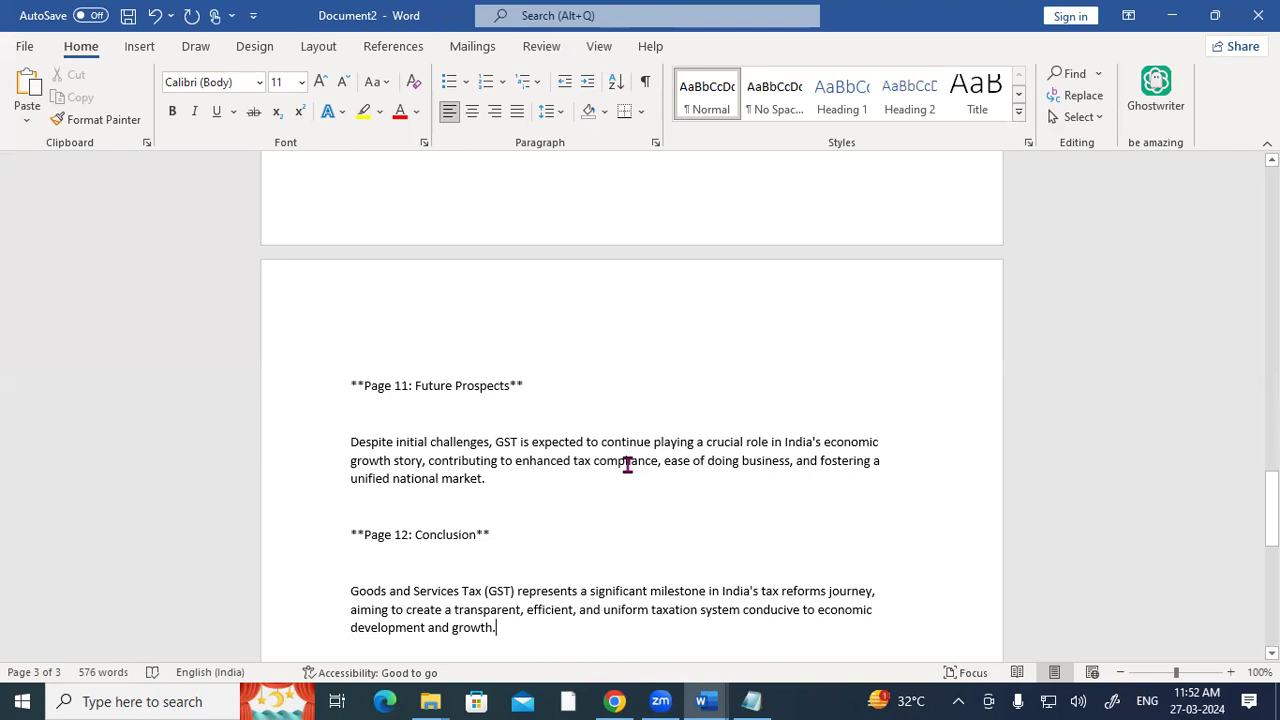
click(629, 700)
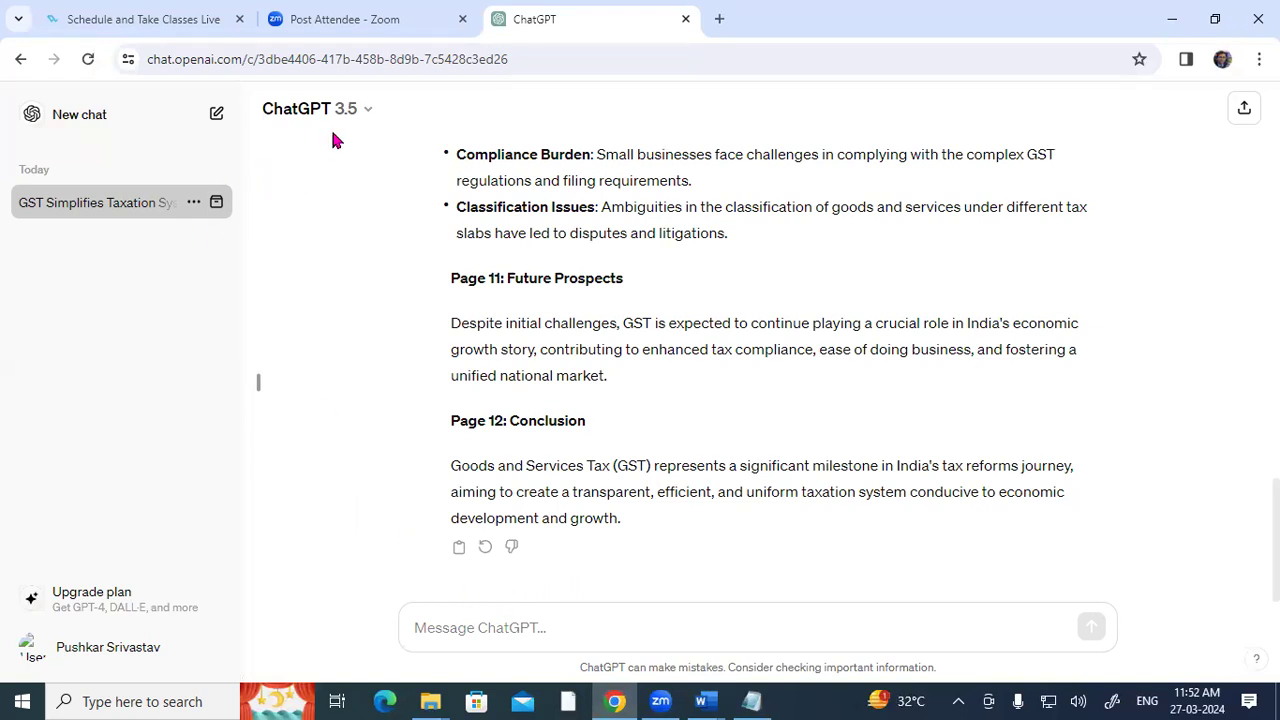
click(367, 117)
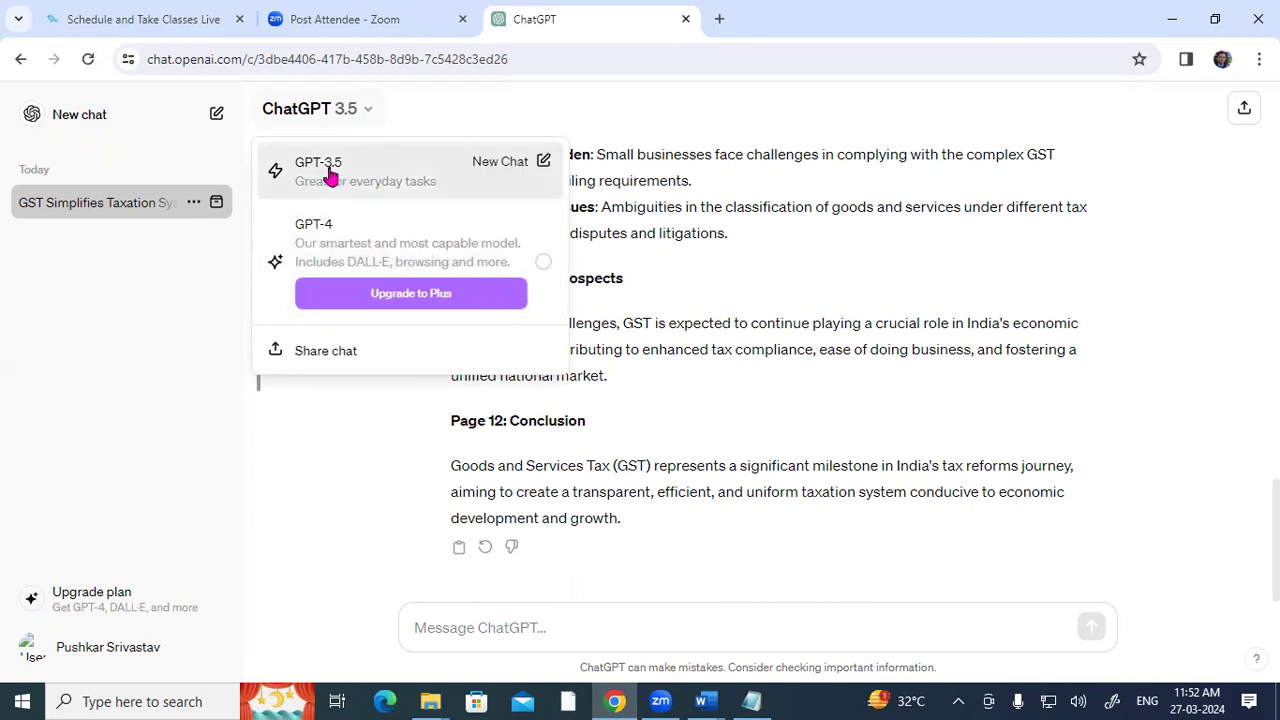
click(86, 337)
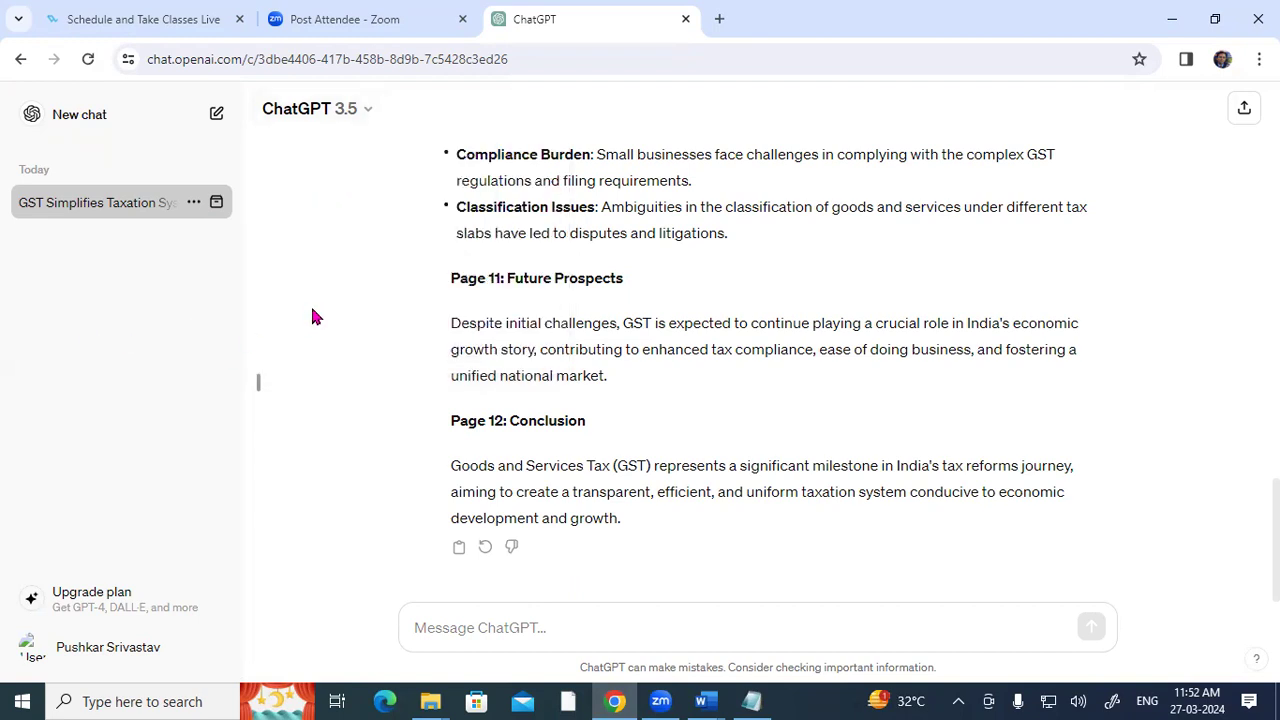
click(449, 635)
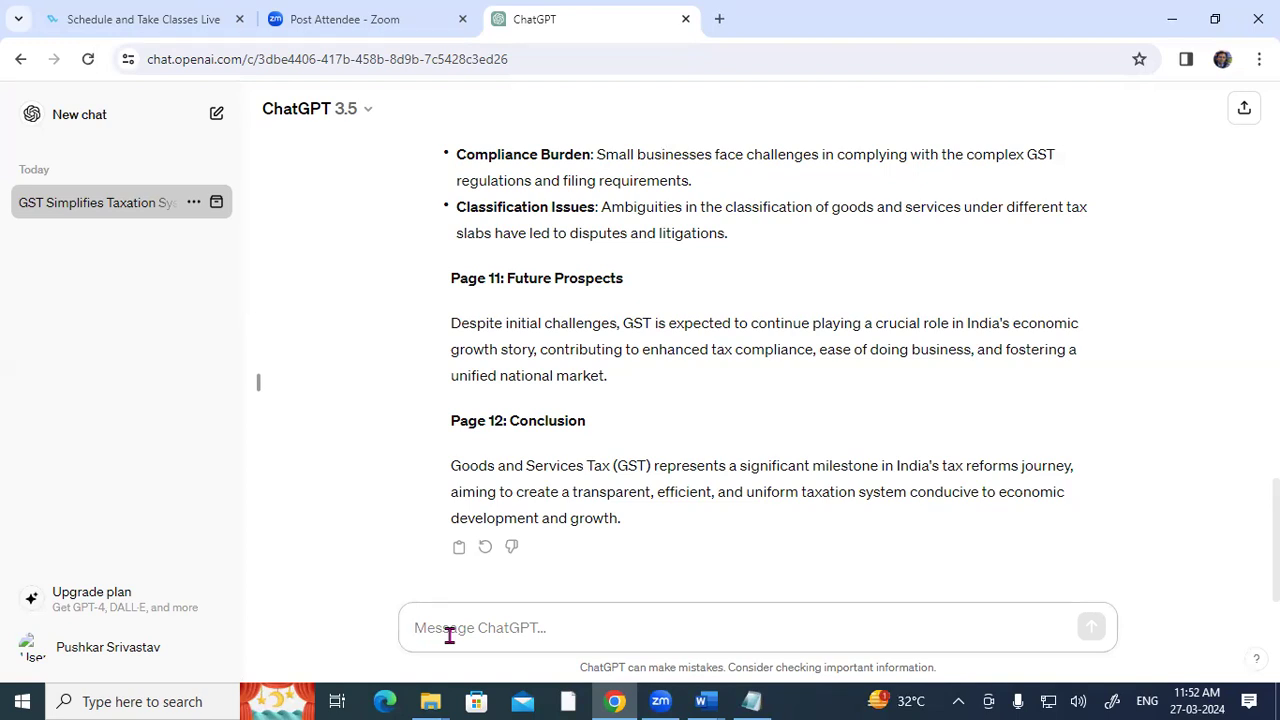
Step: Send ChatGPT a Hinglish request for a birthday song, naming the friend
text(bhai mere )
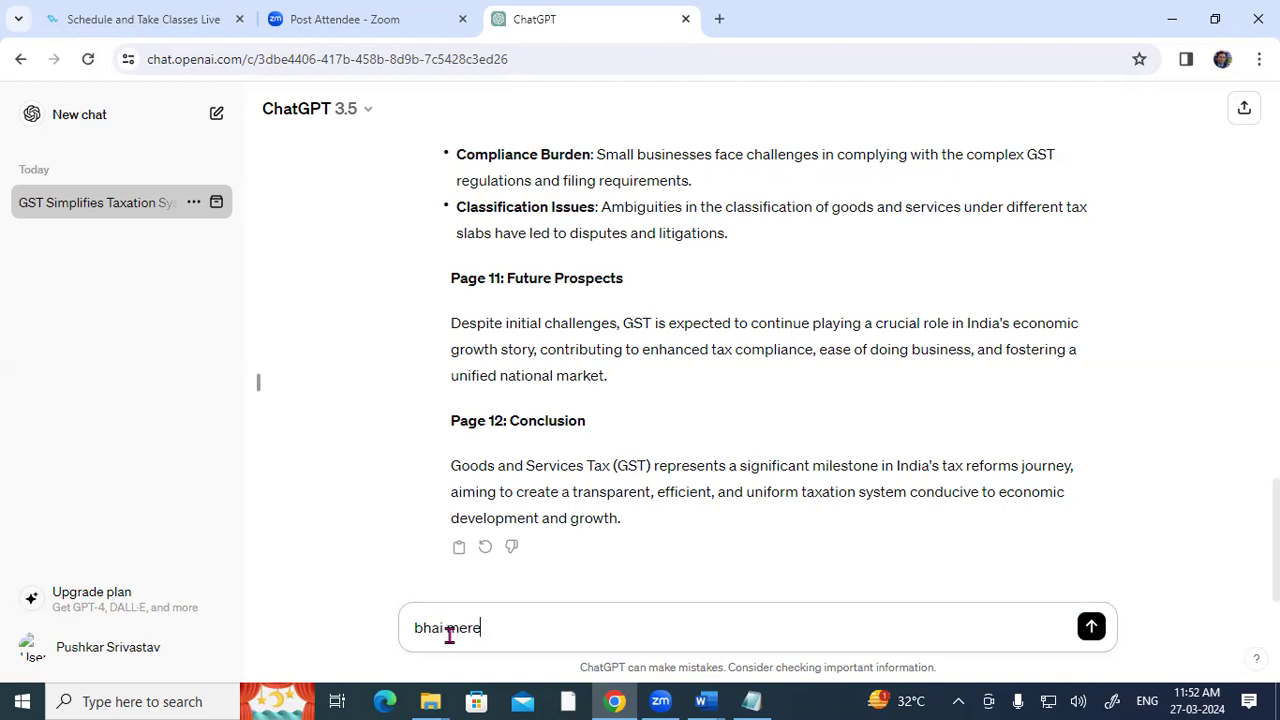
text(dost ka naam karan hai)
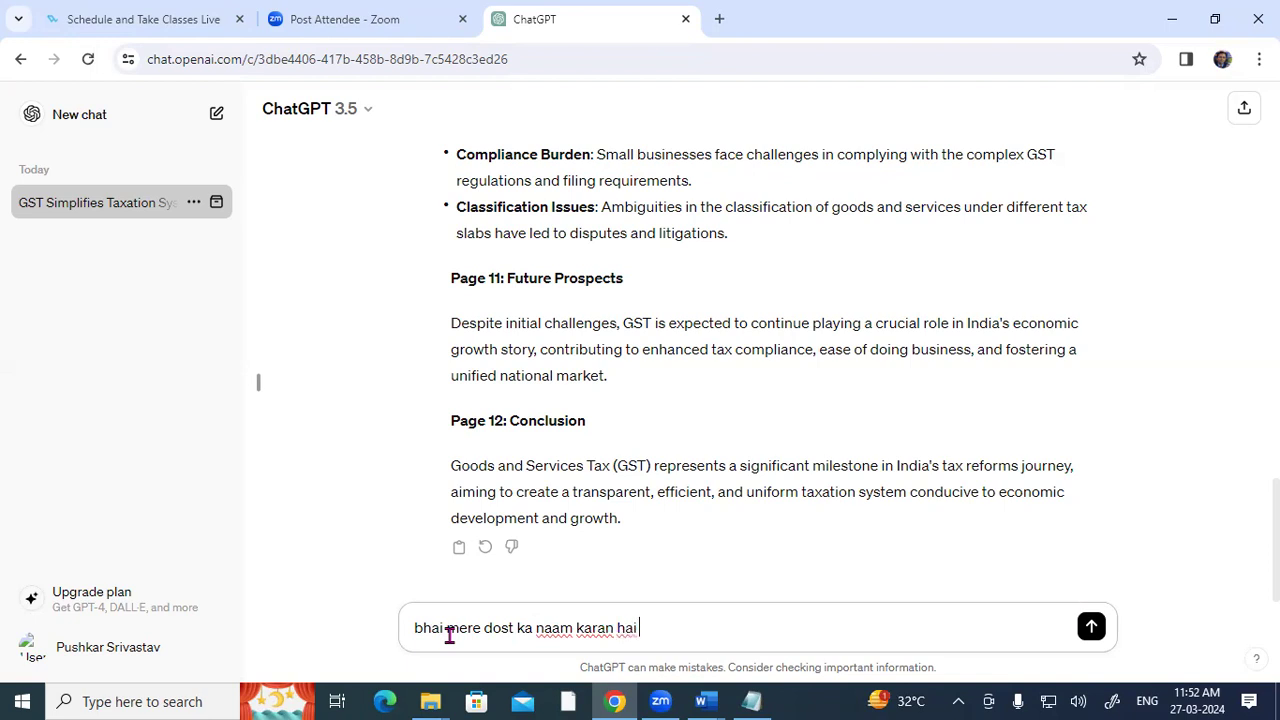
text( aaj karan ka birthday)
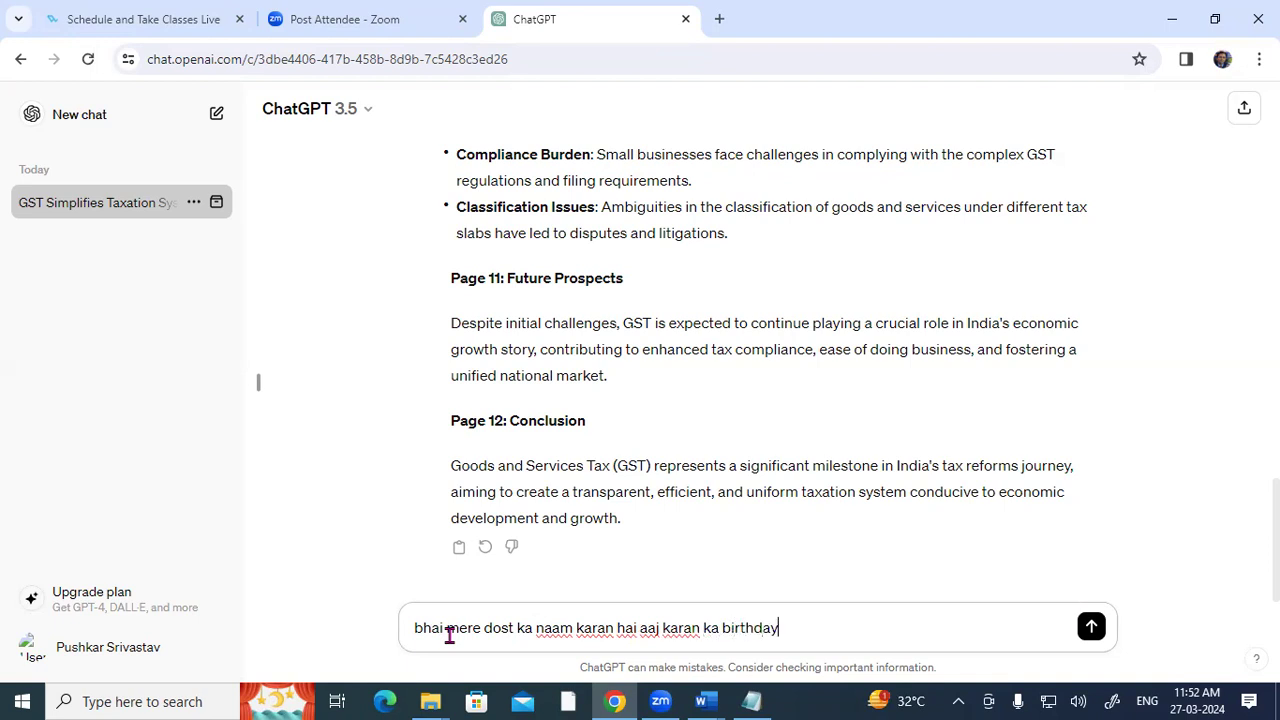
text( hai uske liye k)
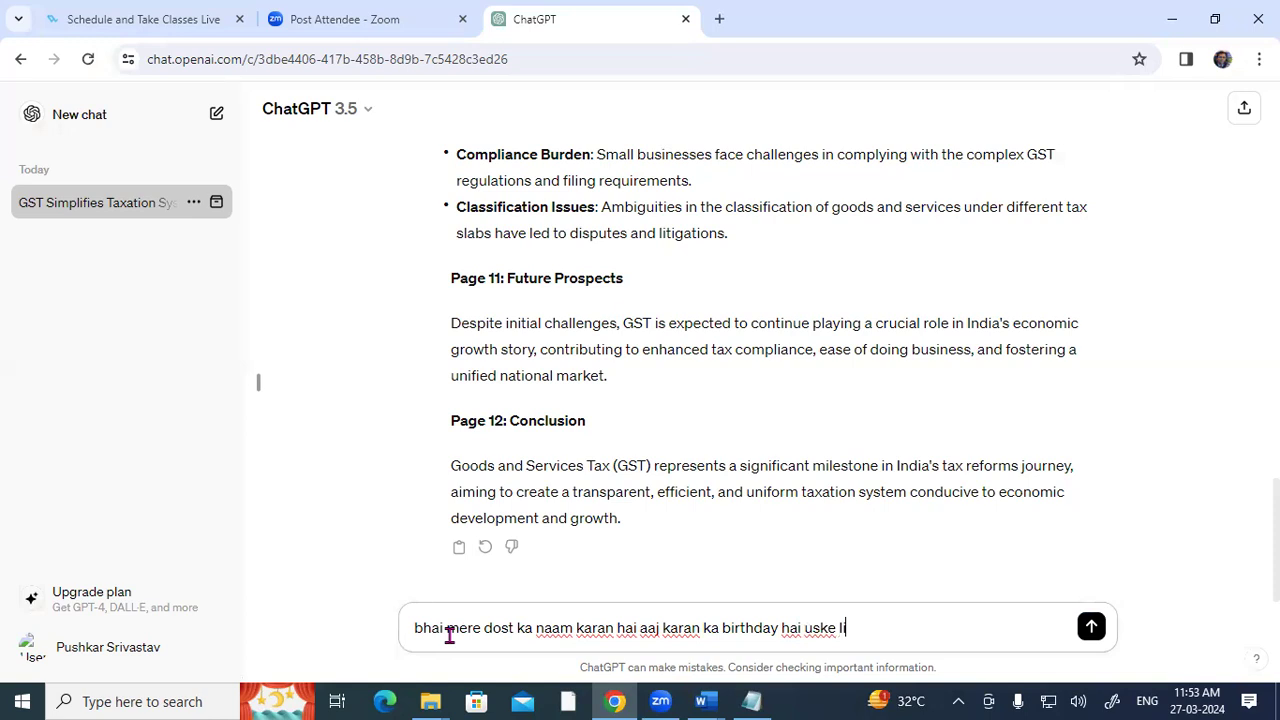
text(oi gana bana)
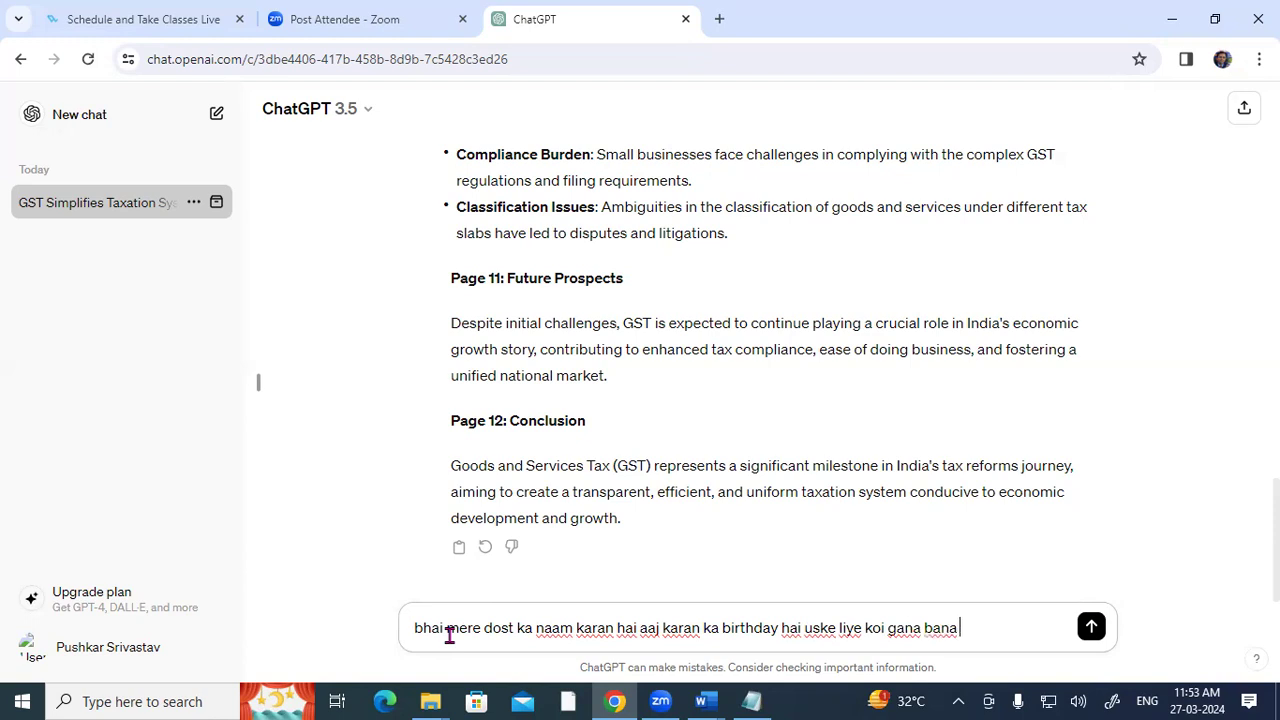
text( do)
key(Return)
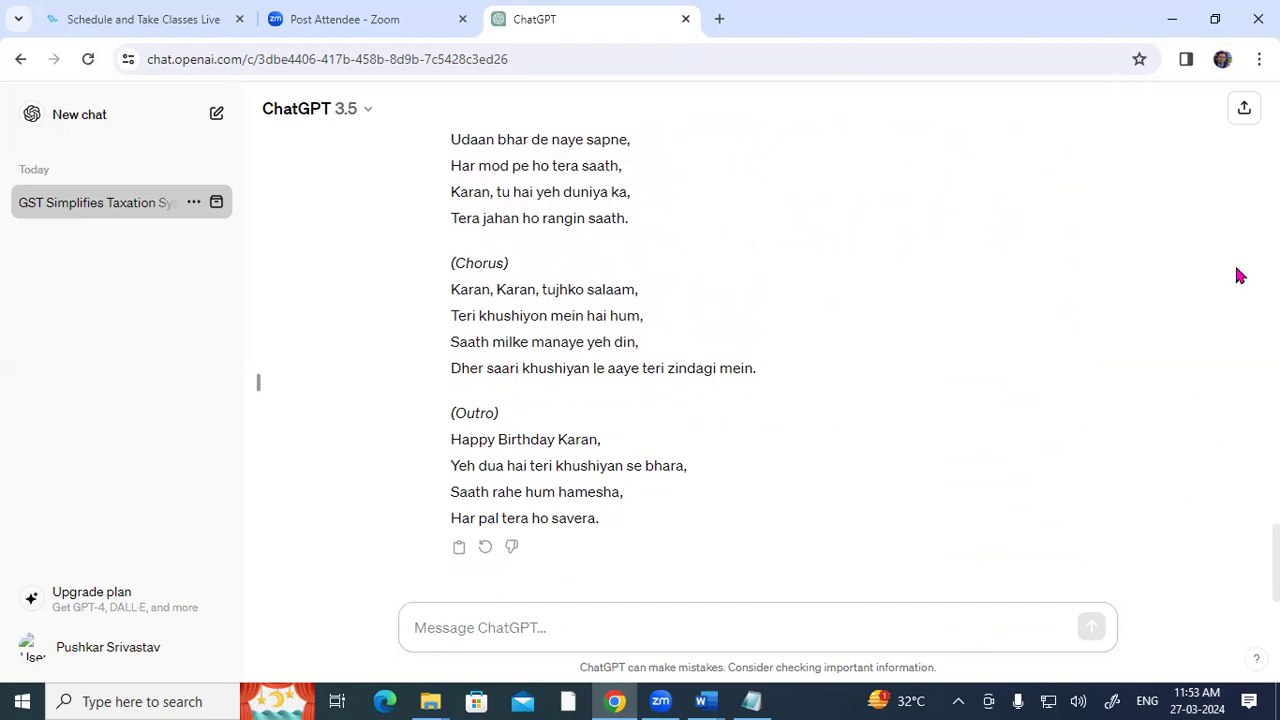
scroll(700, 356, up, 1)
scroll(698, 356, up, 5)
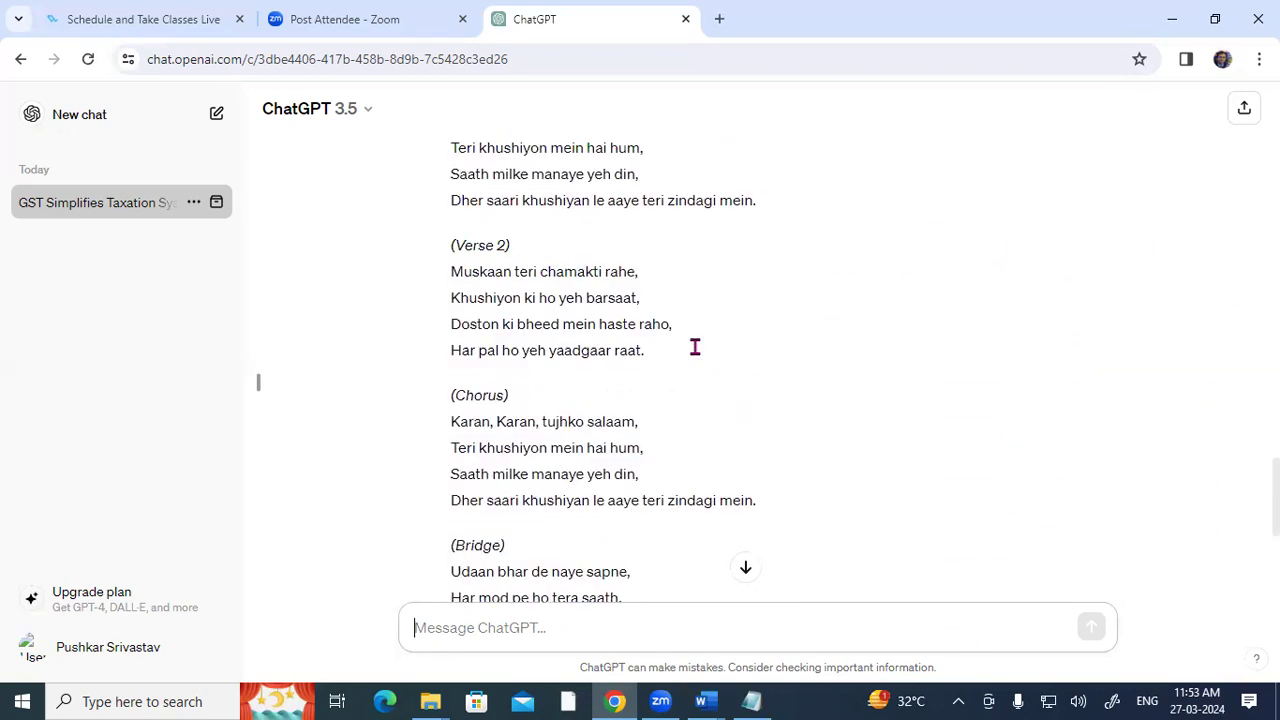
scroll(697, 357, up, 2)
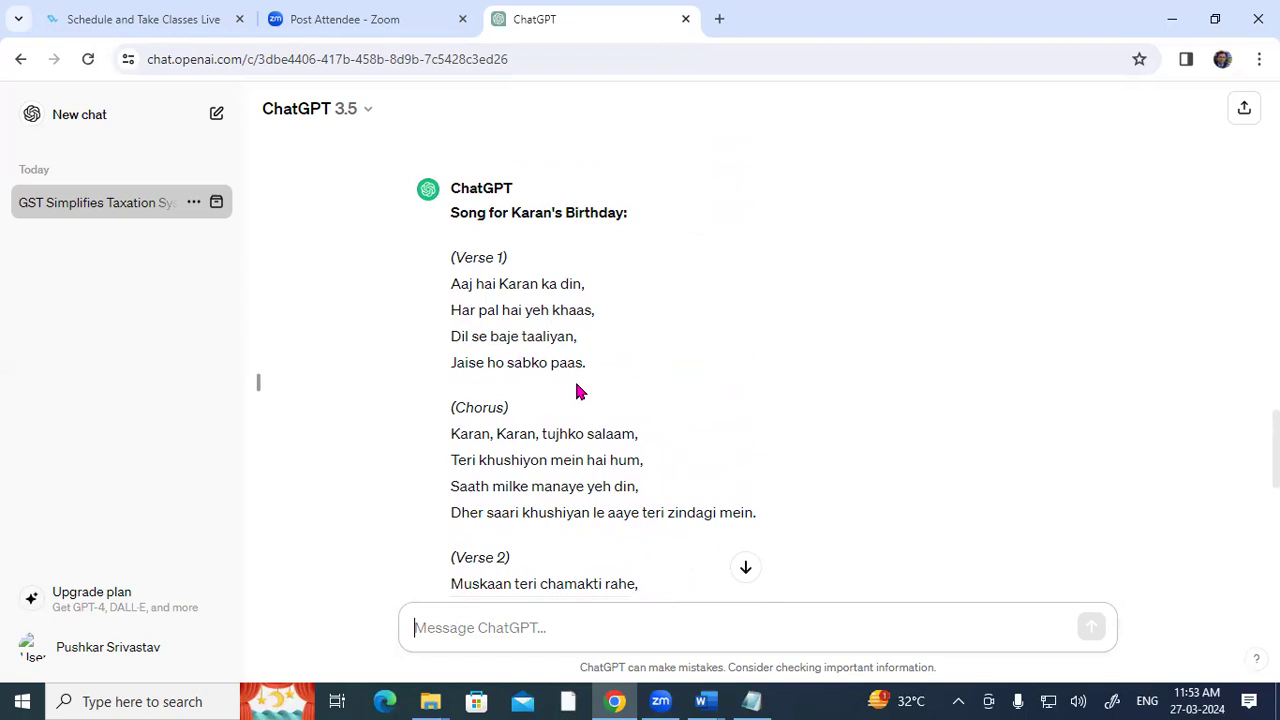
scroll(578, 390, down, 1)
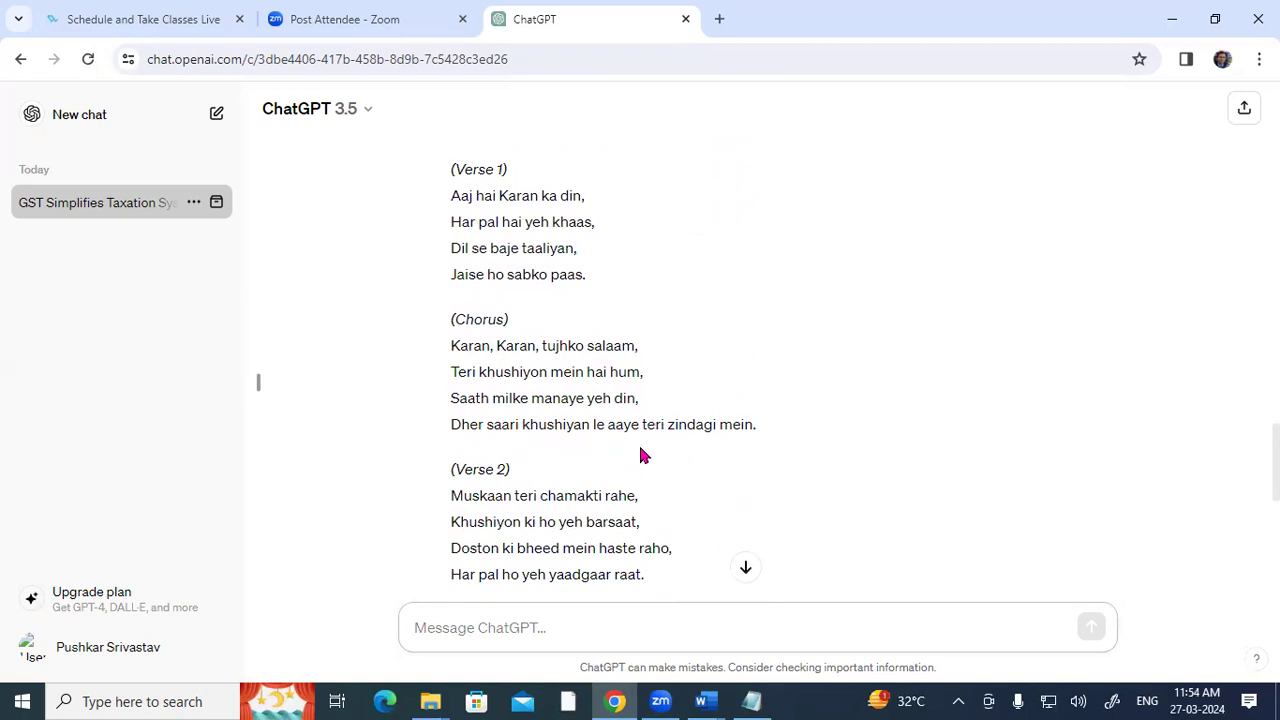
scroll(631, 450, down, 3)
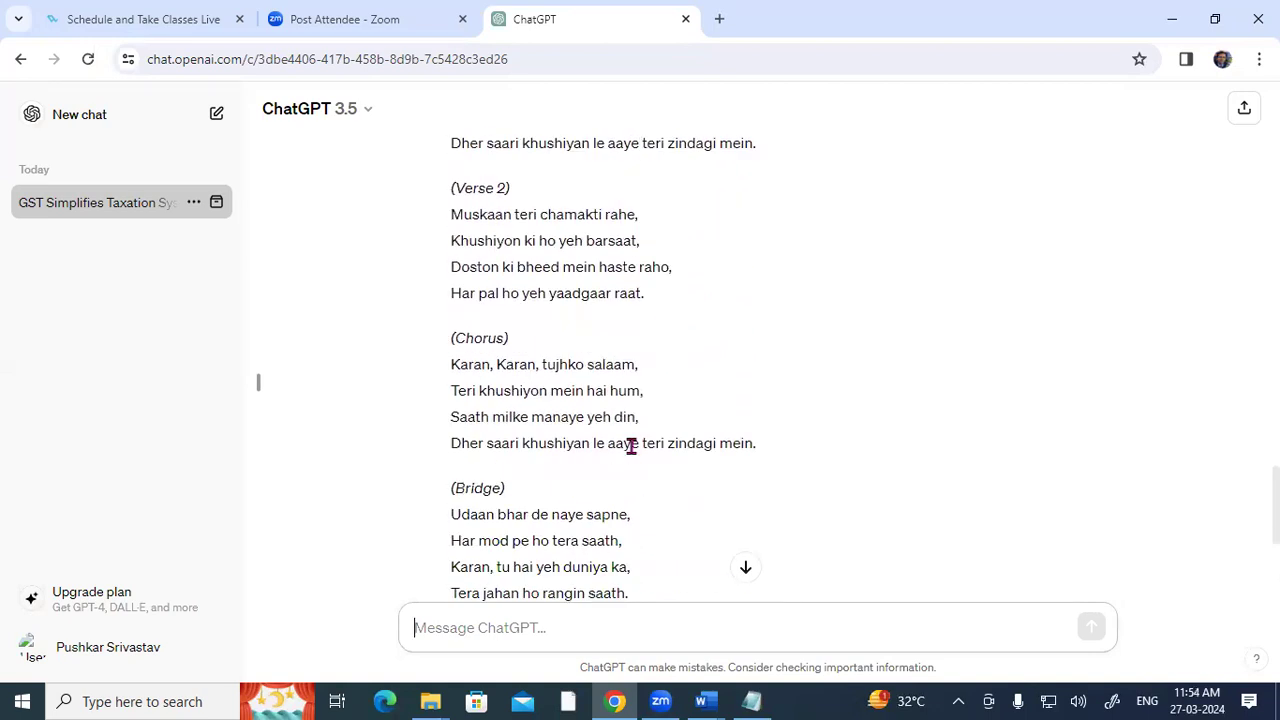
scroll(631, 447, up, 2)
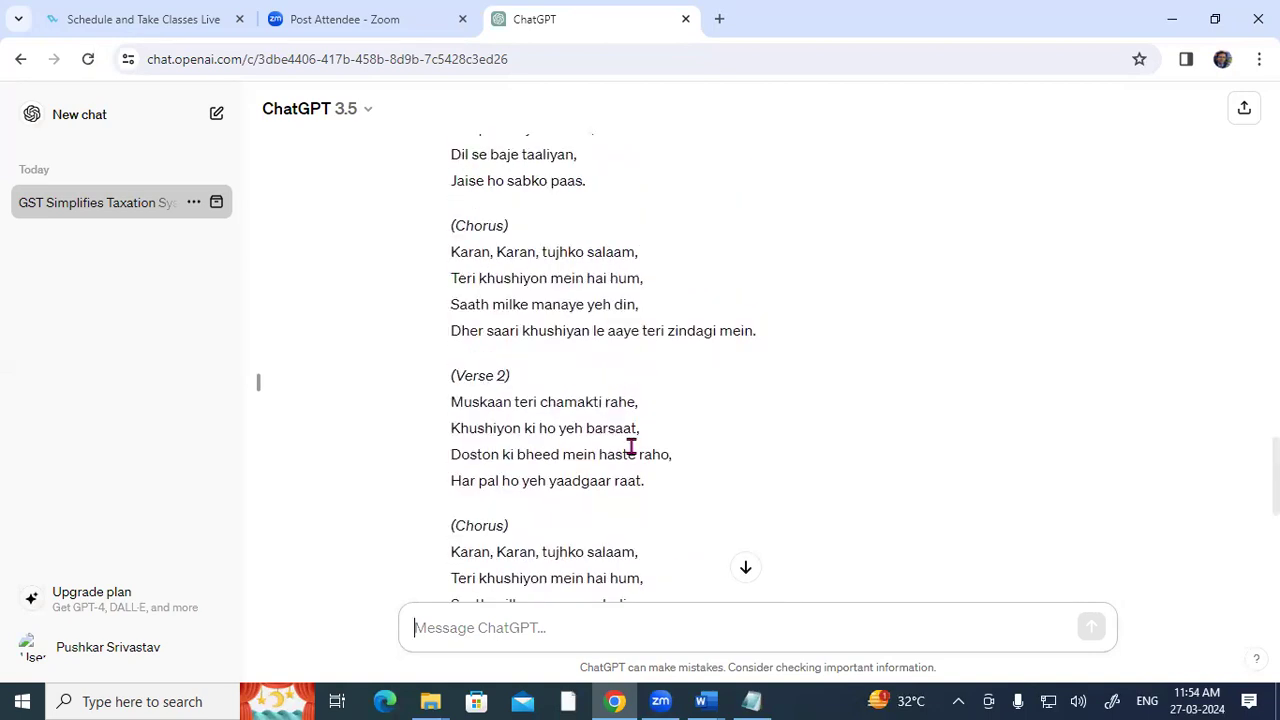
scroll(631, 447, up, 2)
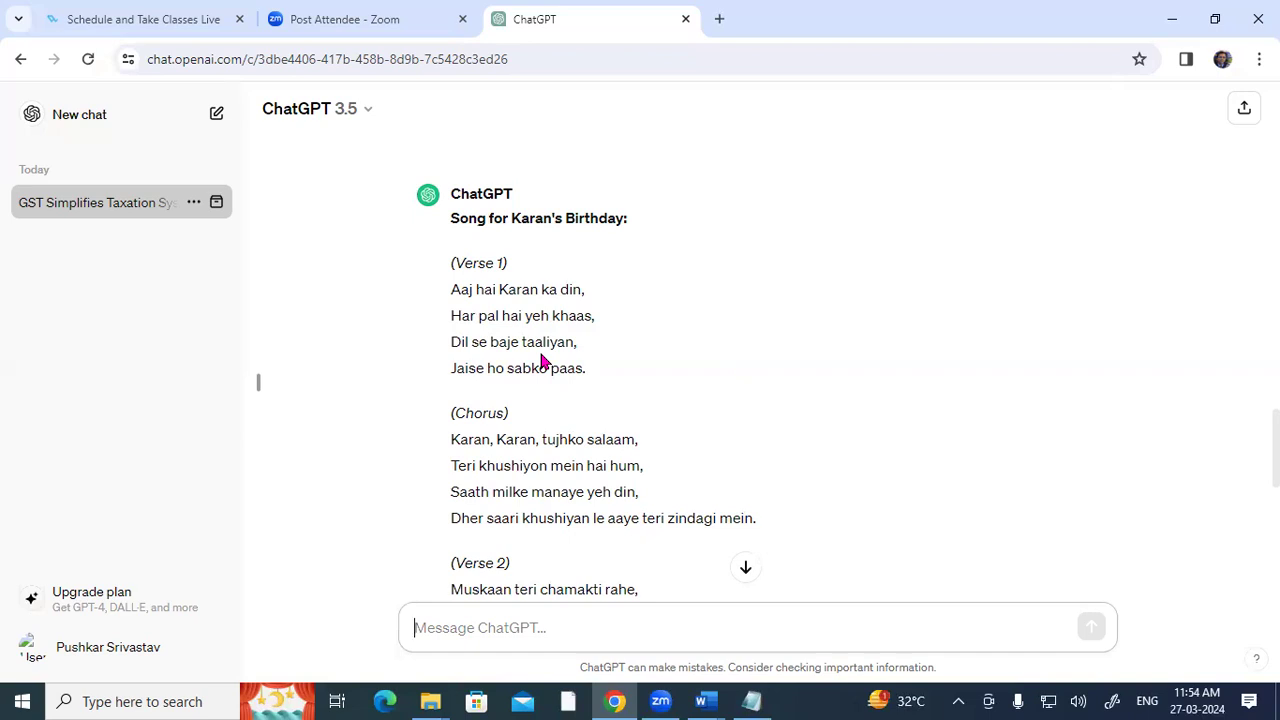
Step: Scroll to the birthday song's outro, then bring up the Document1/Document2 previews from Word's taskbar icon
scroll(491, 371, down, 6)
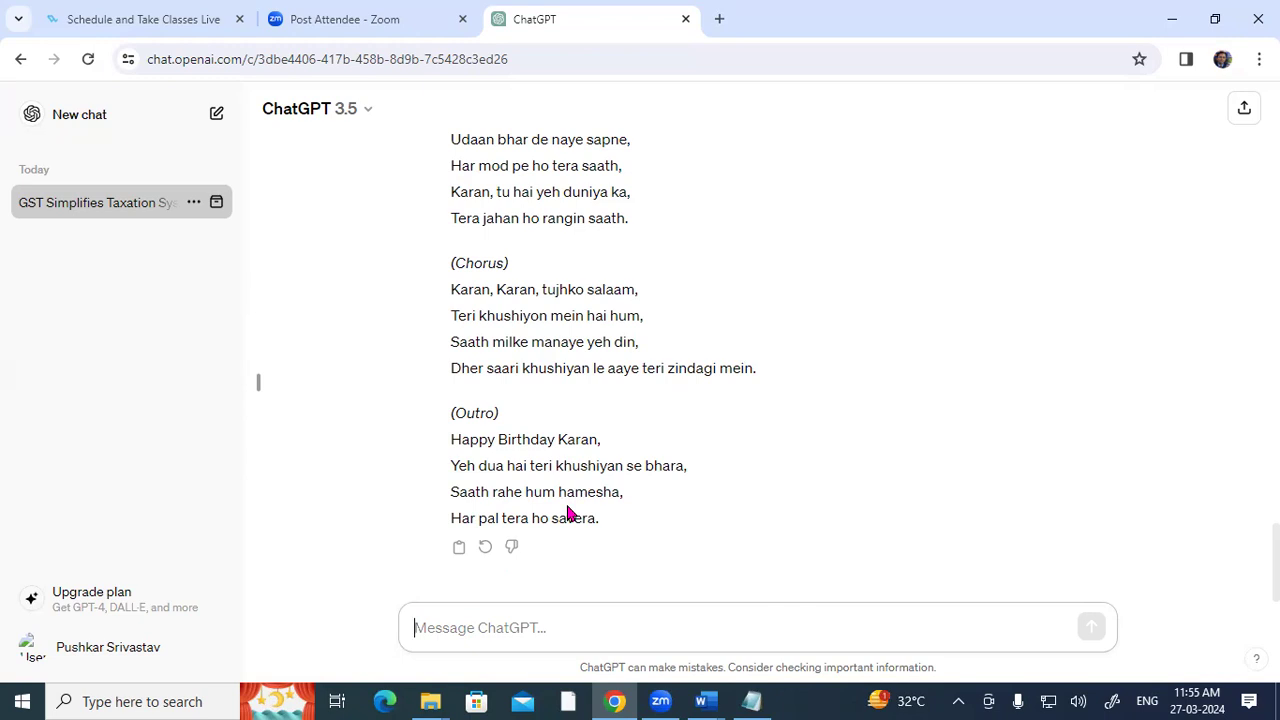
click(705, 701)
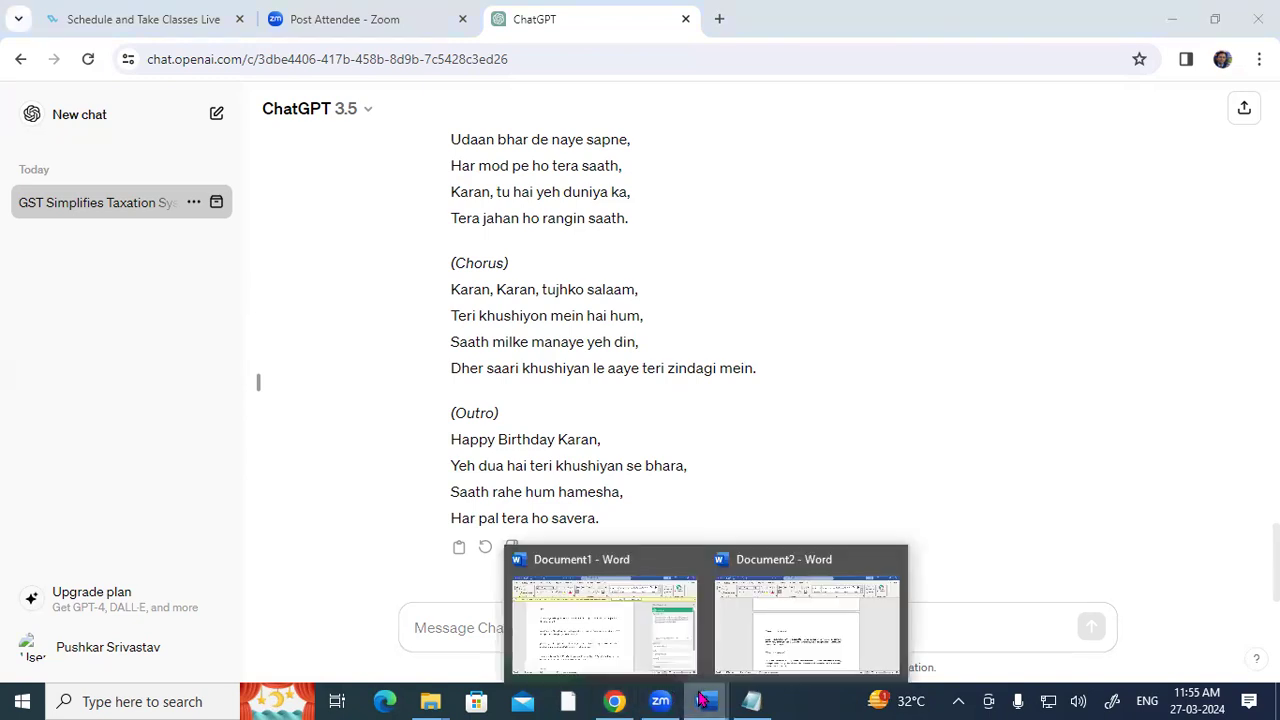
Step: Bring Document2 forward and scroll through its GST notes, then back up to the title
click(758, 660)
scroll(478, 444, down, 2)
scroll(478, 444, down, 6)
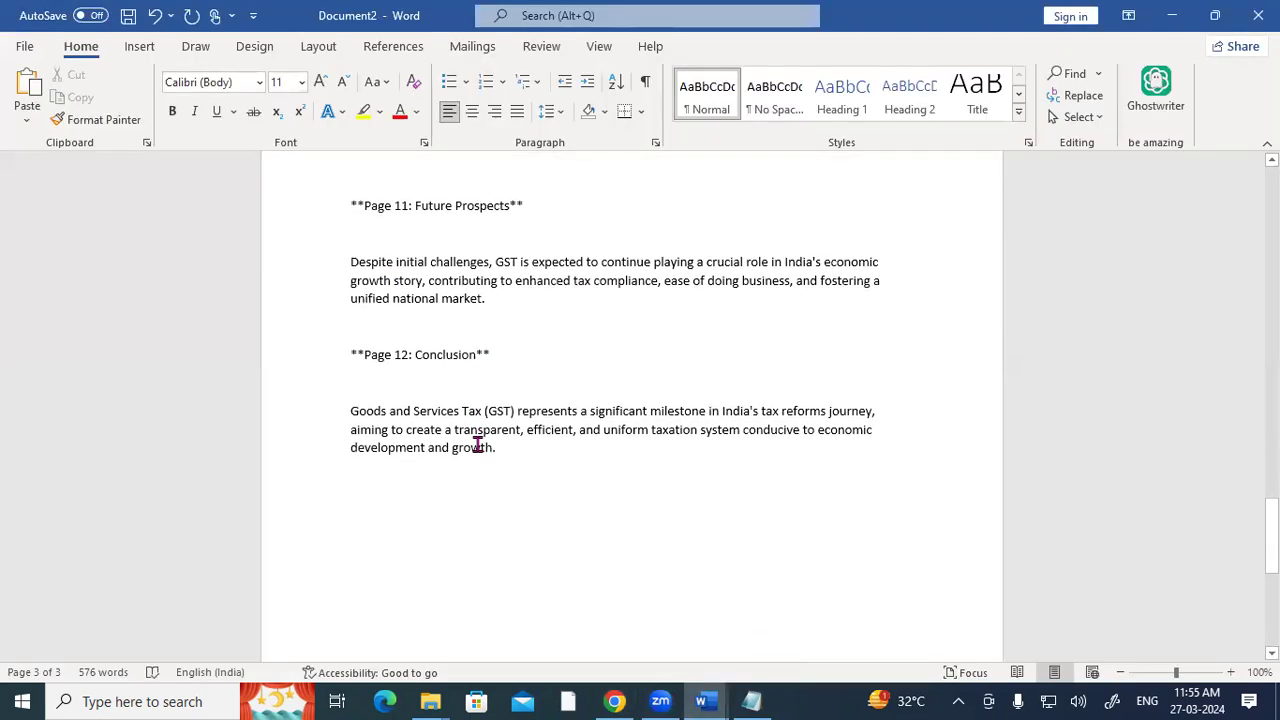
scroll(478, 444, up, 4)
scroll(478, 444, up, 18)
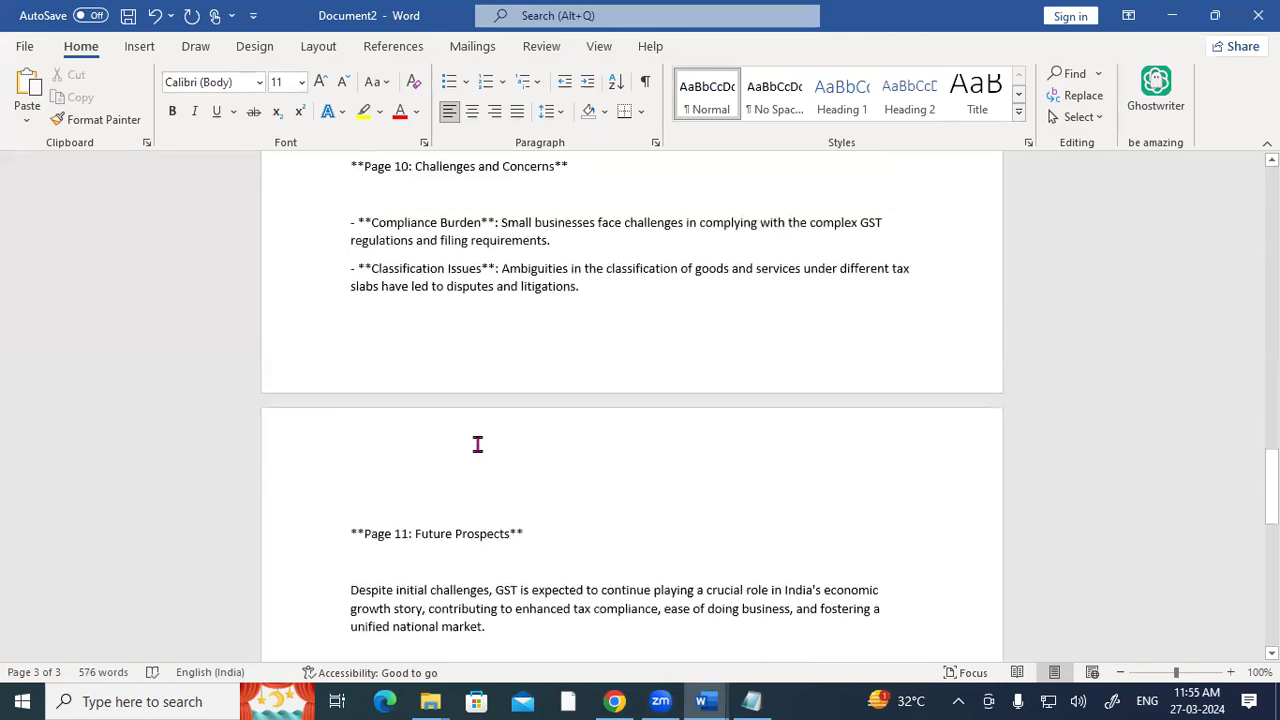
scroll(478, 444, up, 20)
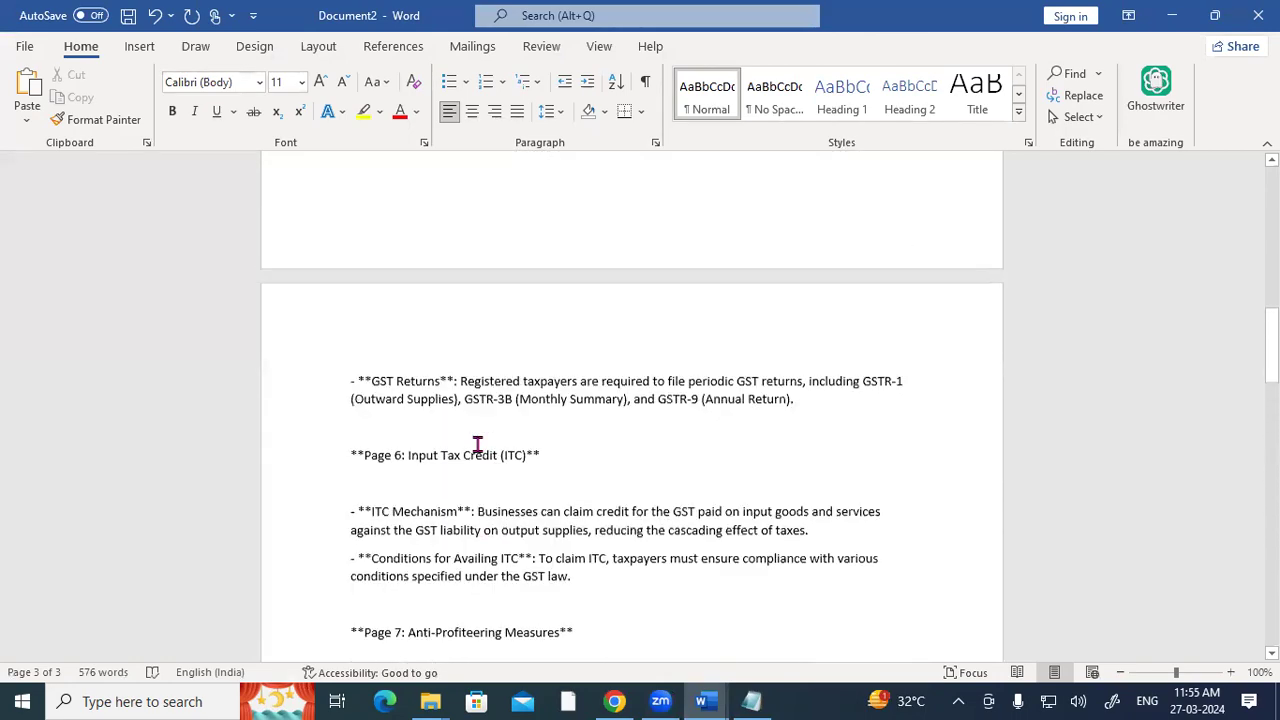
scroll(478, 444, up, 3)
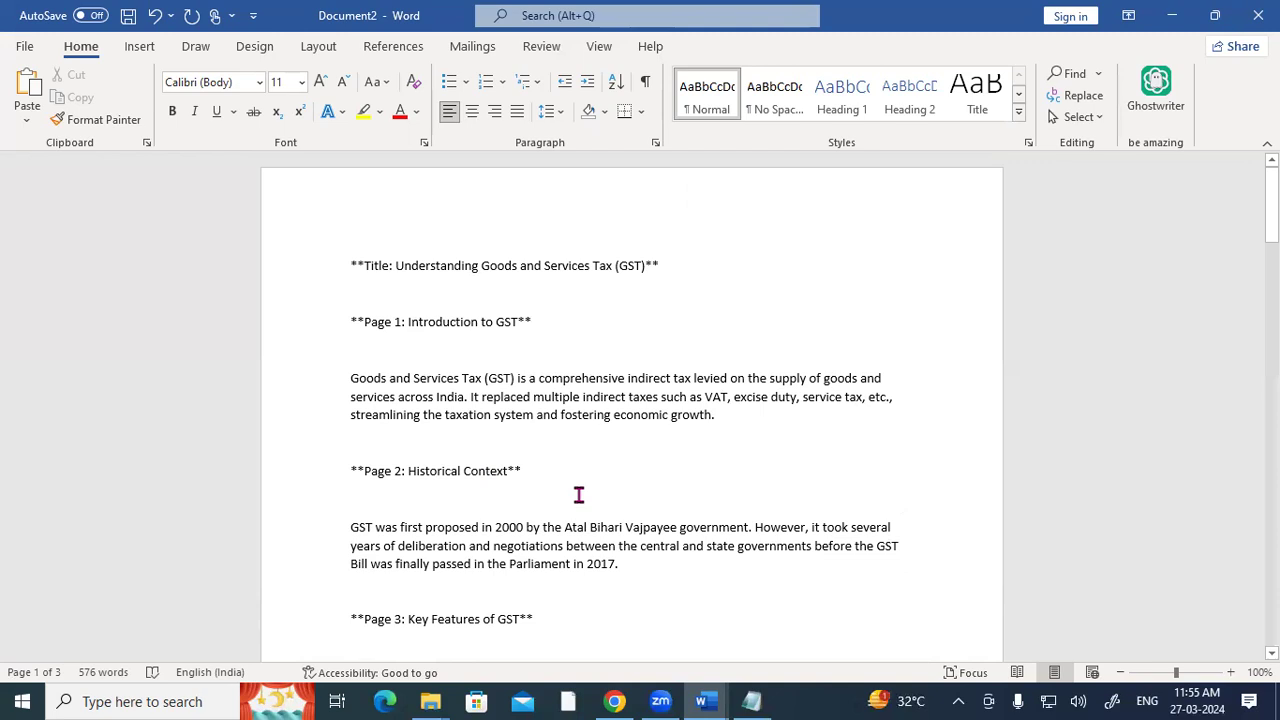
Step: In Ghostwriter, enter the request 'create a resume for computer teacher job'
click(1158, 85)
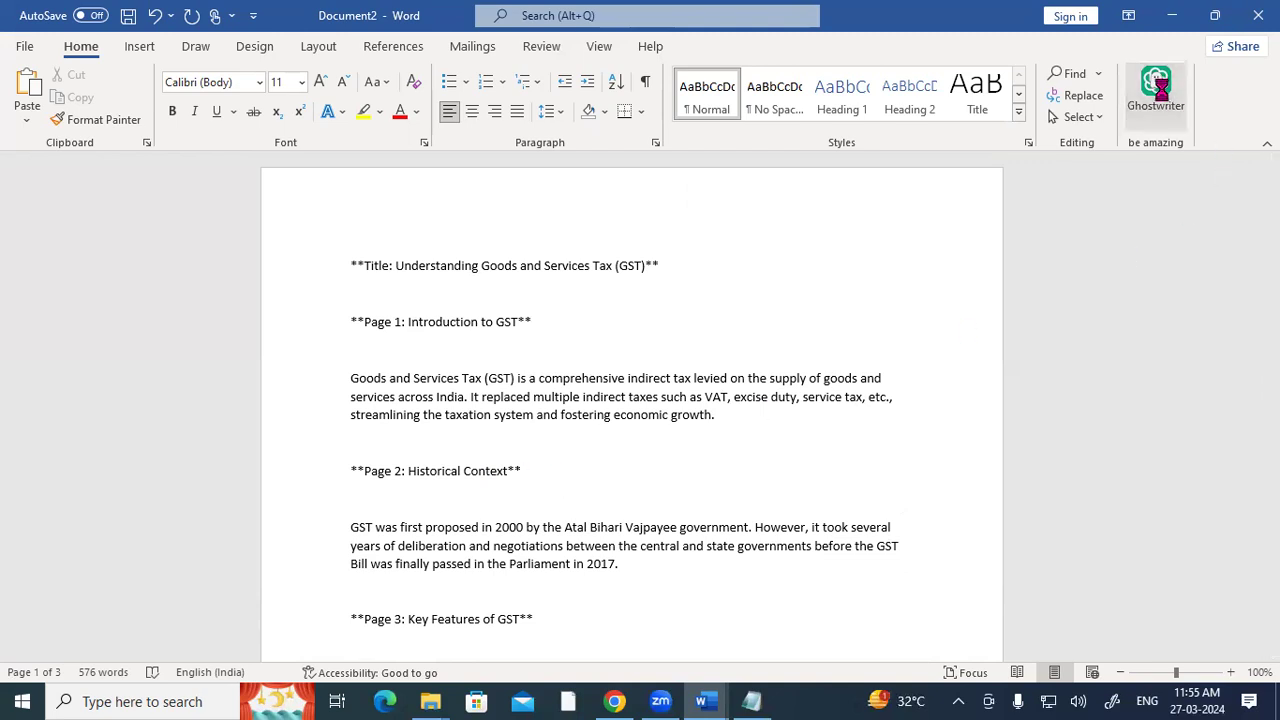
click(1010, 268)
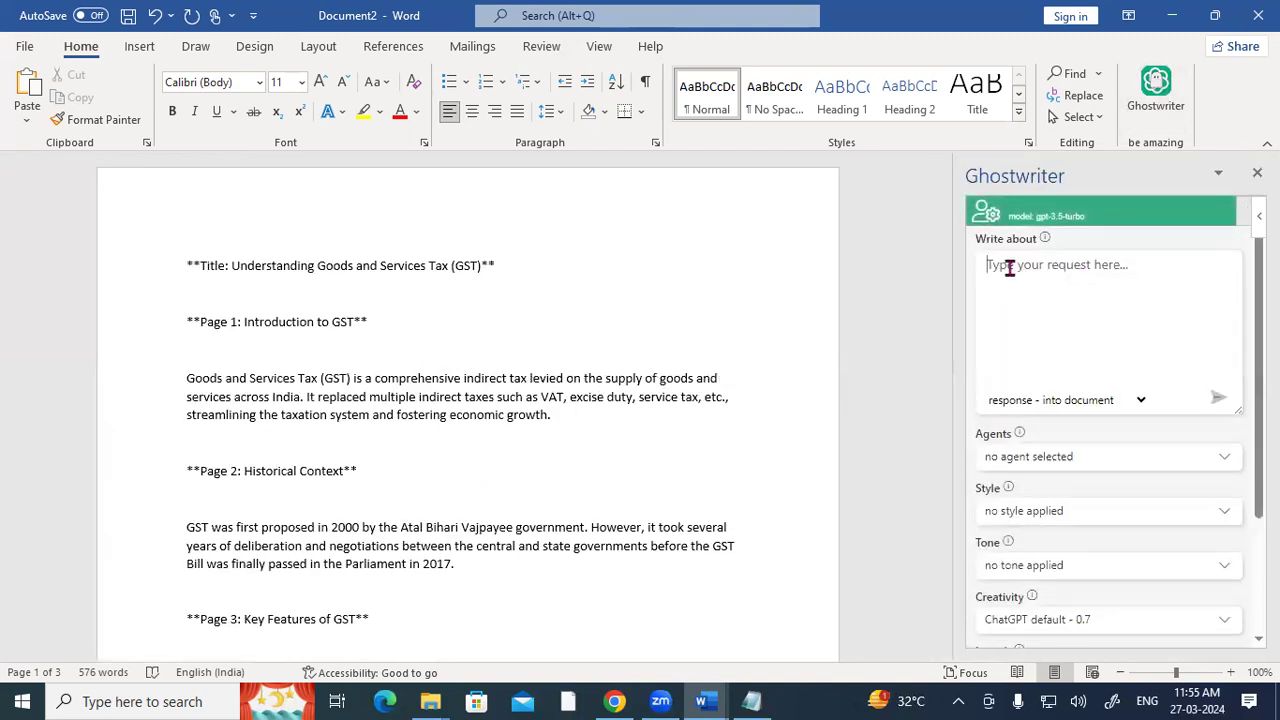
click(1173, 272)
text(create a resume j)
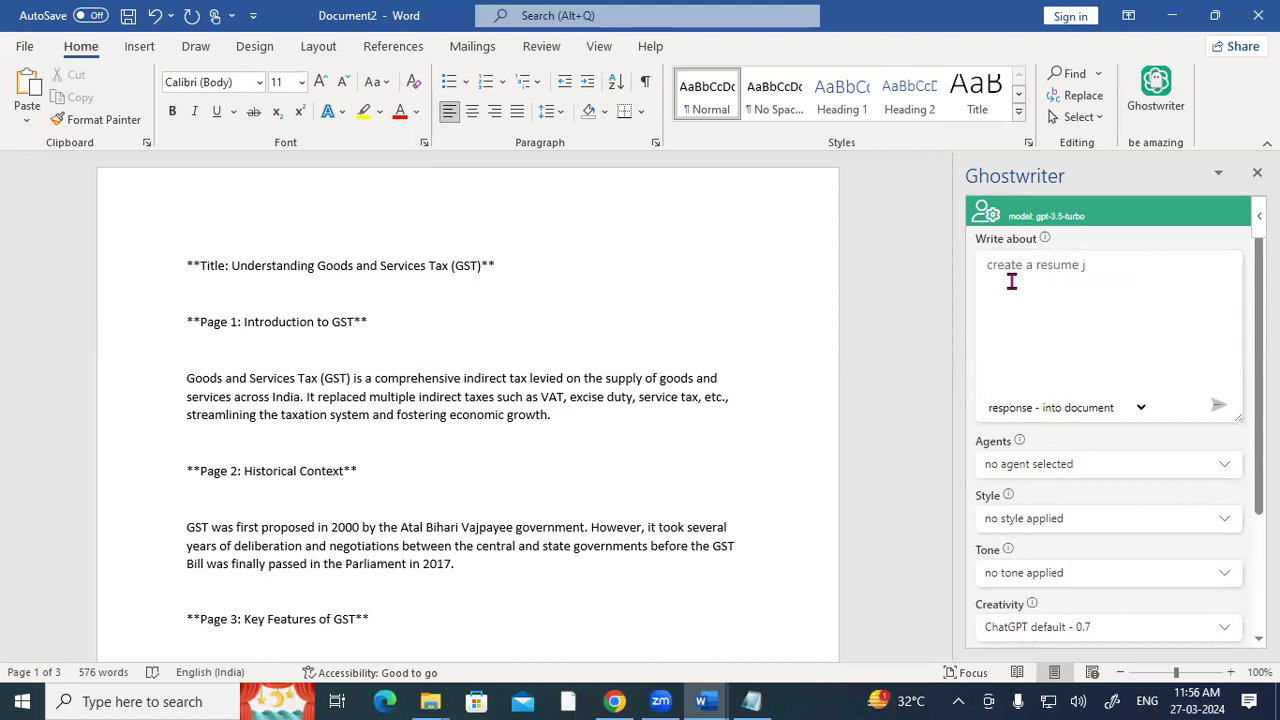
key(BackSpace)
key(BackSpace)
text(for computer teacher job)
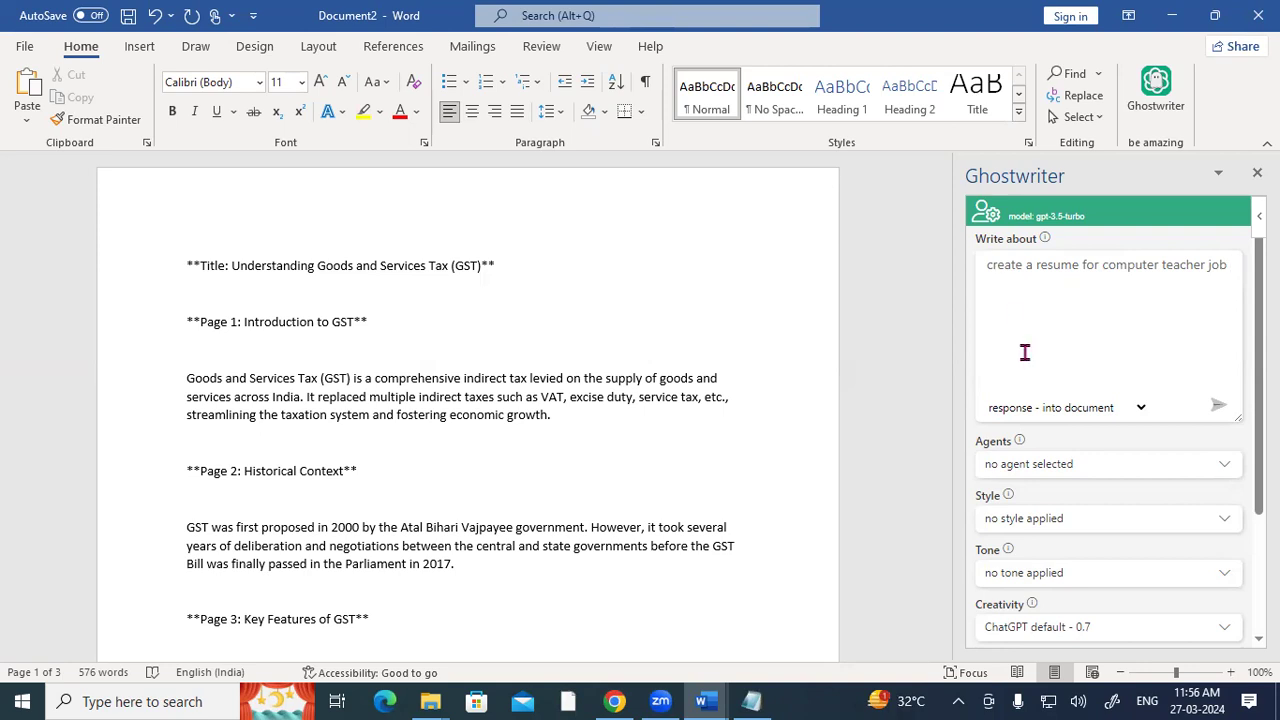
Step: Send the resume request and add a new line after the GST conclusion so the Hindi resume lands there
click(1216, 412)
scroll(474, 515, down, 10)
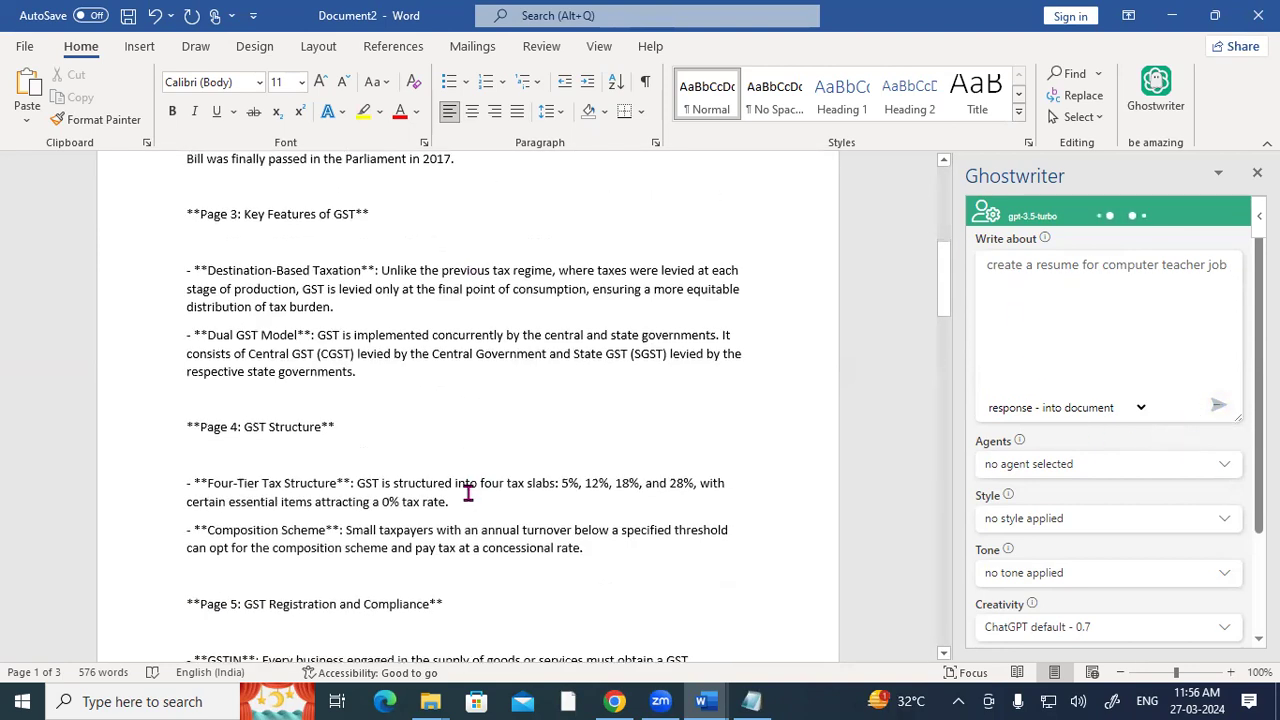
scroll(480, 494, down, 15)
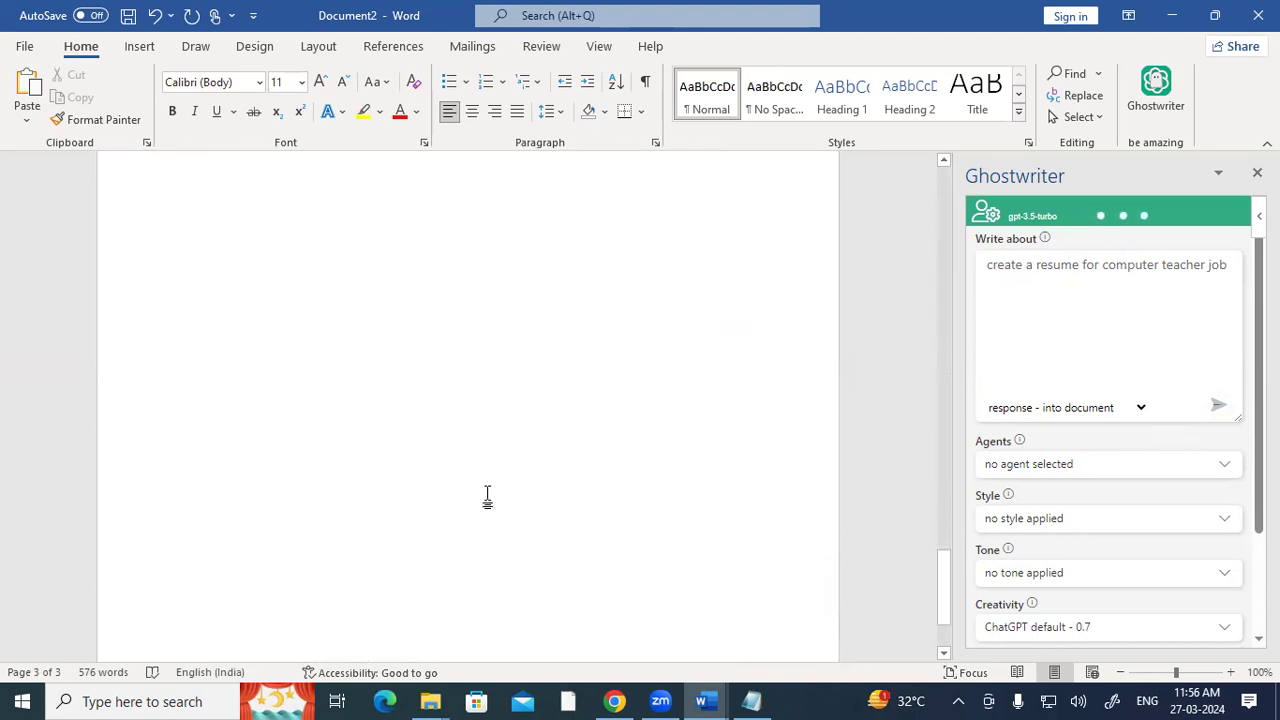
scroll(374, 329, up, 3)
click(191, 290)
click(348, 238)
key(Return)
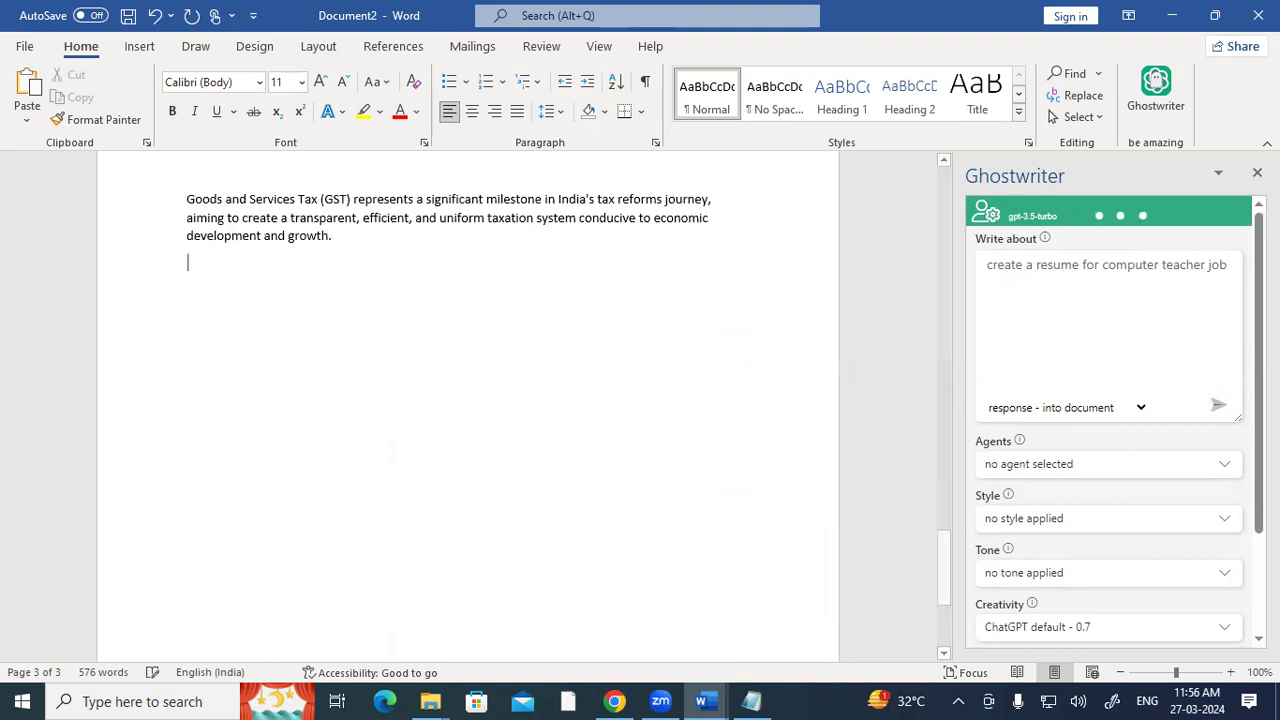
scroll(234, 406, down, 2)
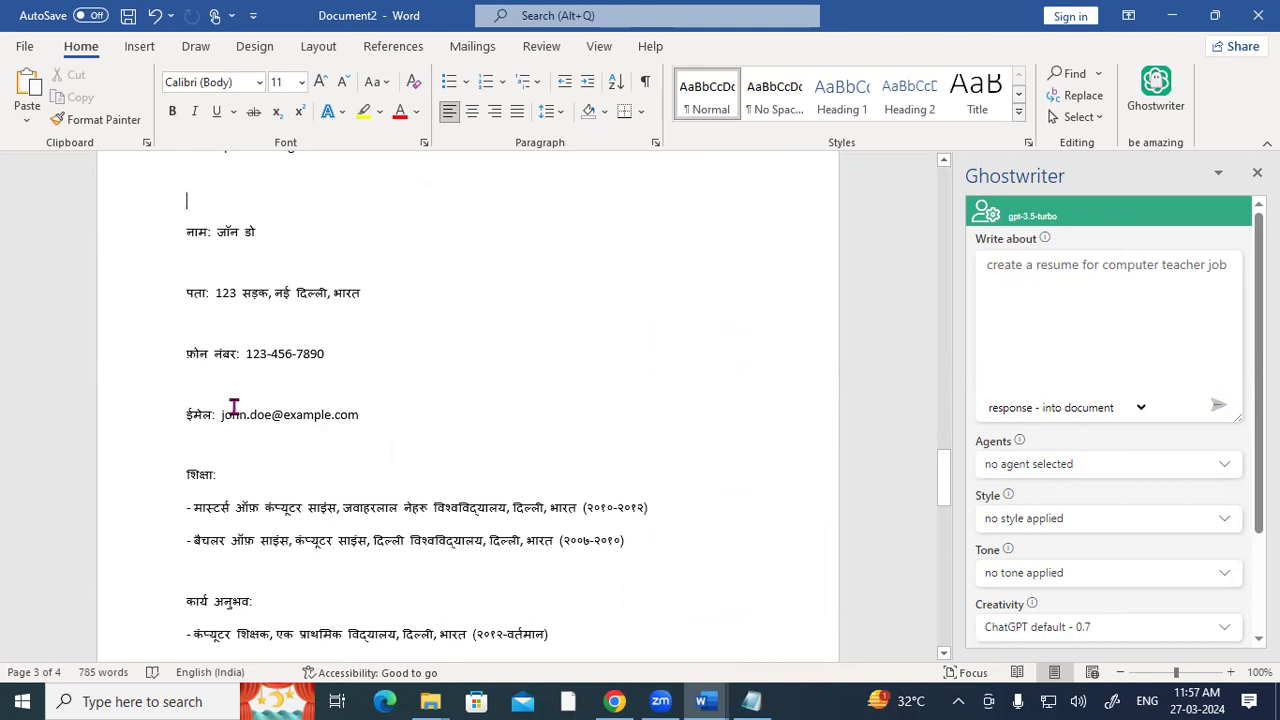
drag(217, 232, 263, 318)
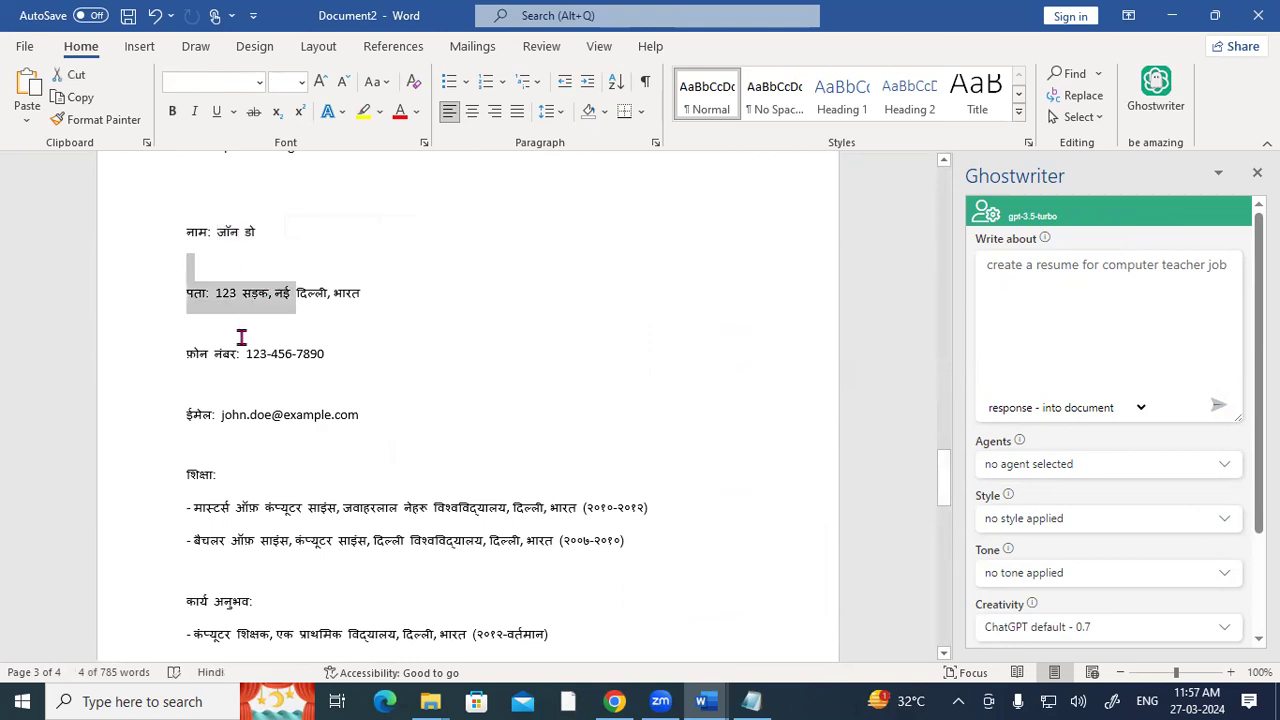
click(280, 337)
drag(222, 418, 232, 423)
scroll(233, 426, down, 3)
drag(196, 377, 340, 377)
drag(198, 410, 274, 420)
scroll(272, 420, down, 3)
drag(202, 321, 243, 330)
click(262, 347)
scroll(264, 347, down, 3)
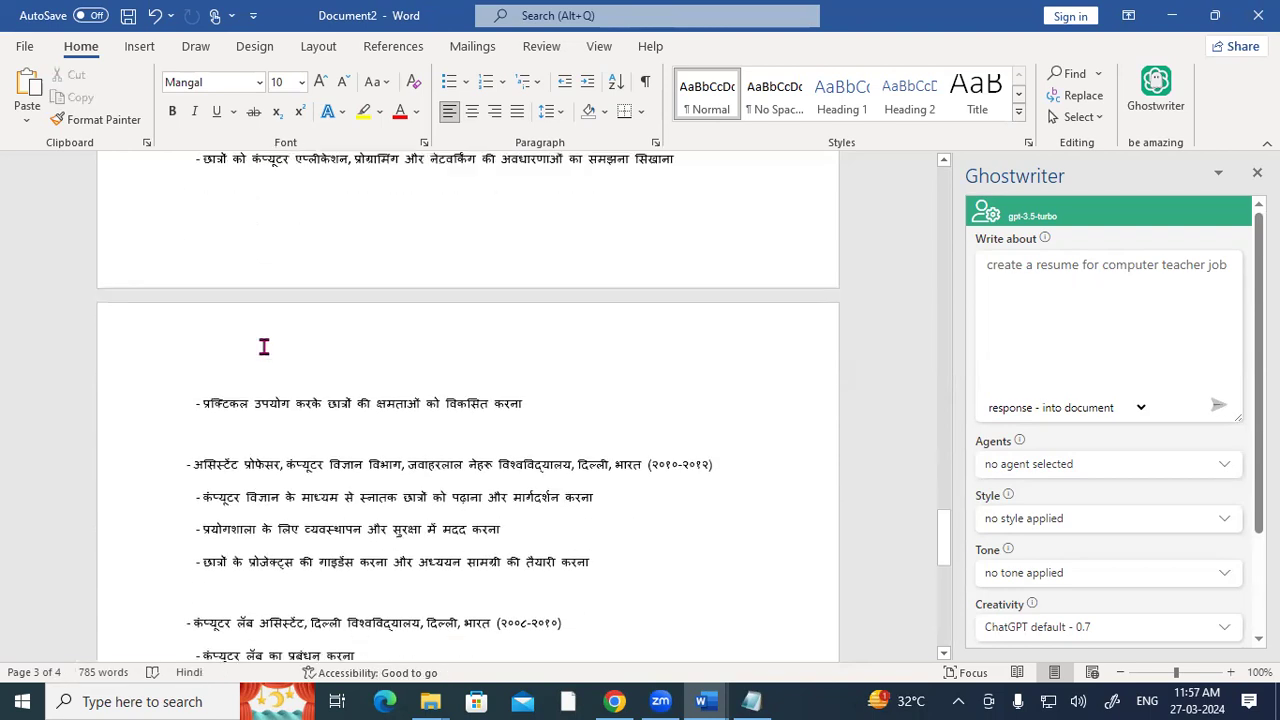
scroll(260, 346, down, 3)
scroll(196, 484, down, 2)
scroll(198, 484, down, 3)
drag(237, 292, 354, 390)
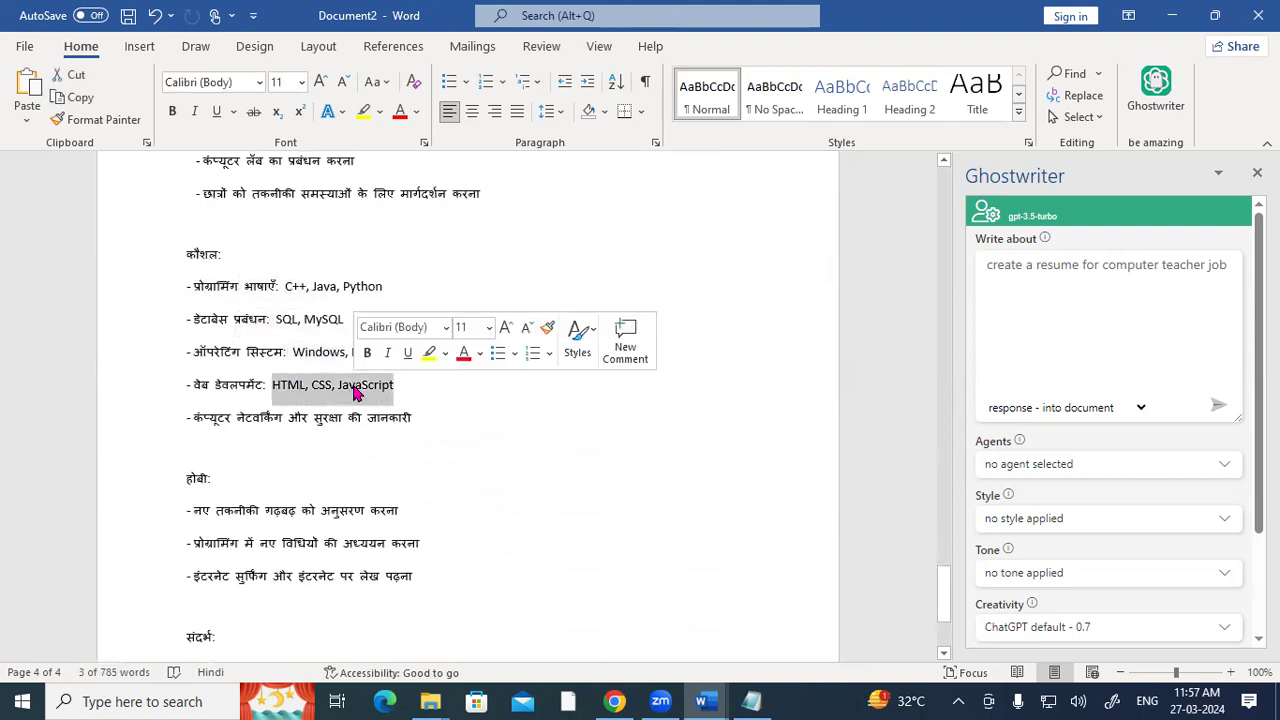
scroll(355, 385, down, 4)
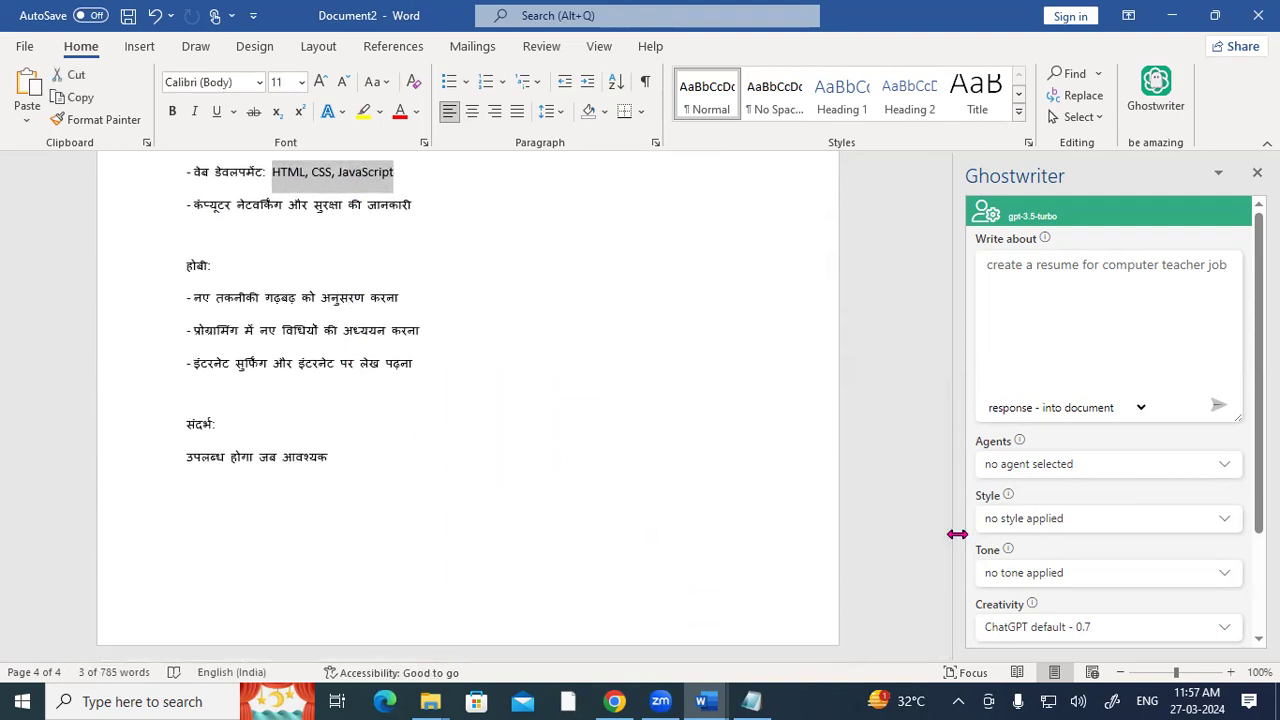
scroll(1073, 534, down, 3)
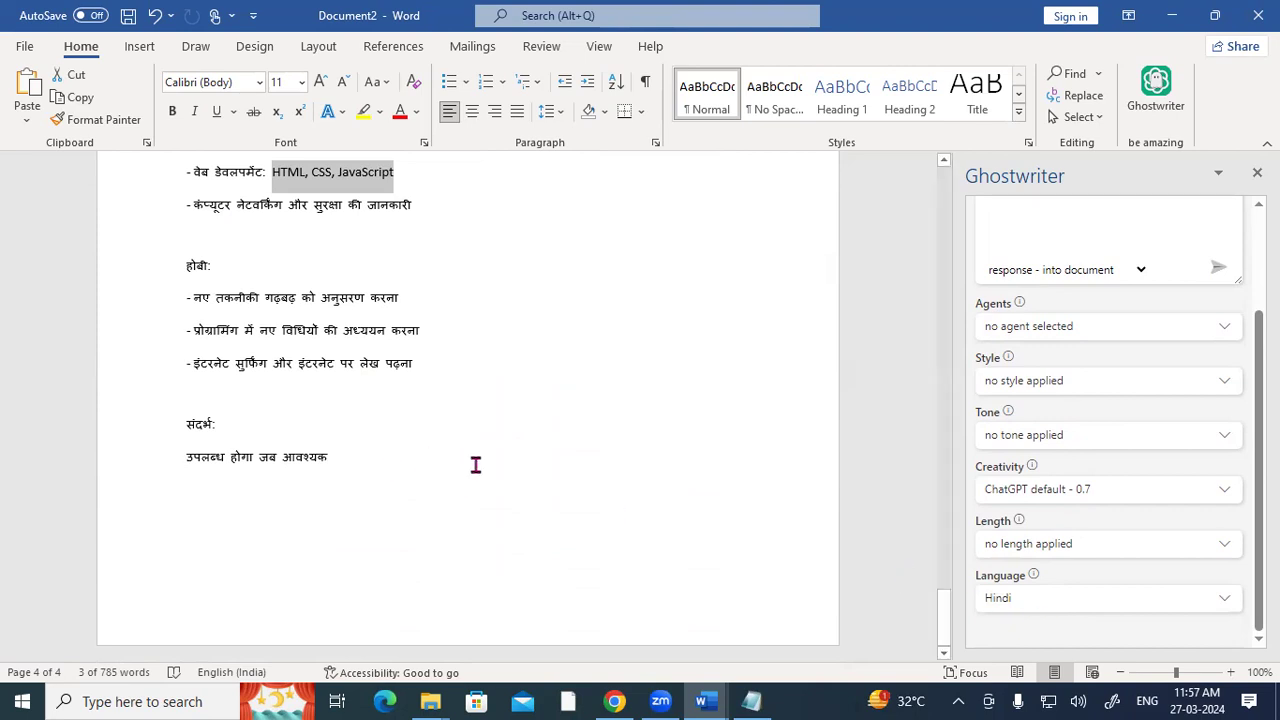
Step: Scroll back up through Document2 and return to the ChatGPT birthday-song chat in Chrome
scroll(532, 474, up, 1)
scroll(532, 474, up, 15)
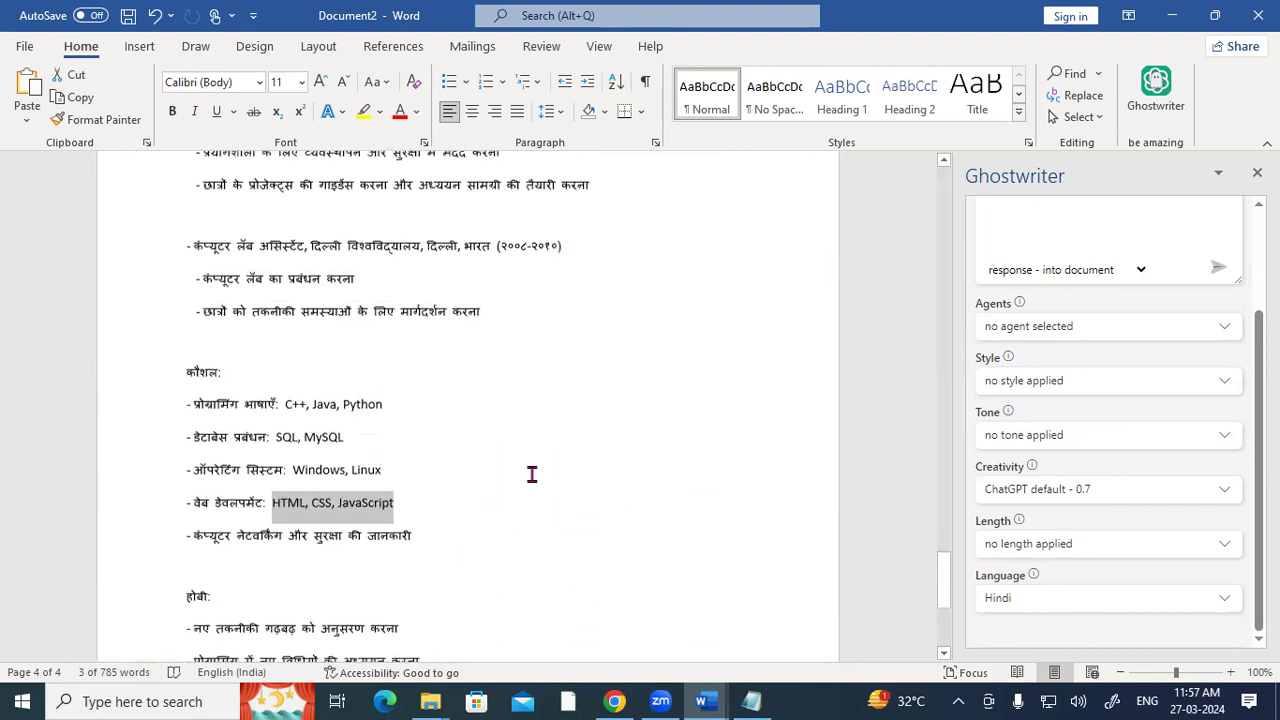
scroll(532, 474, up, 15)
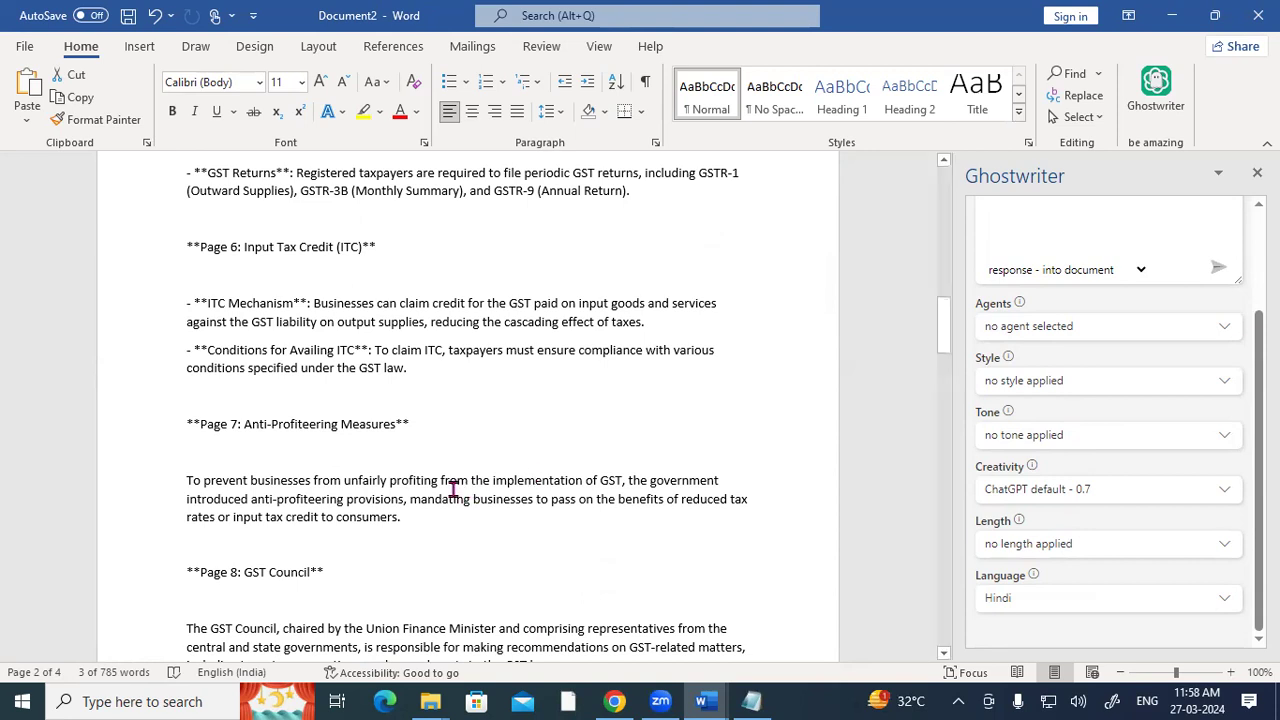
click(614, 701)
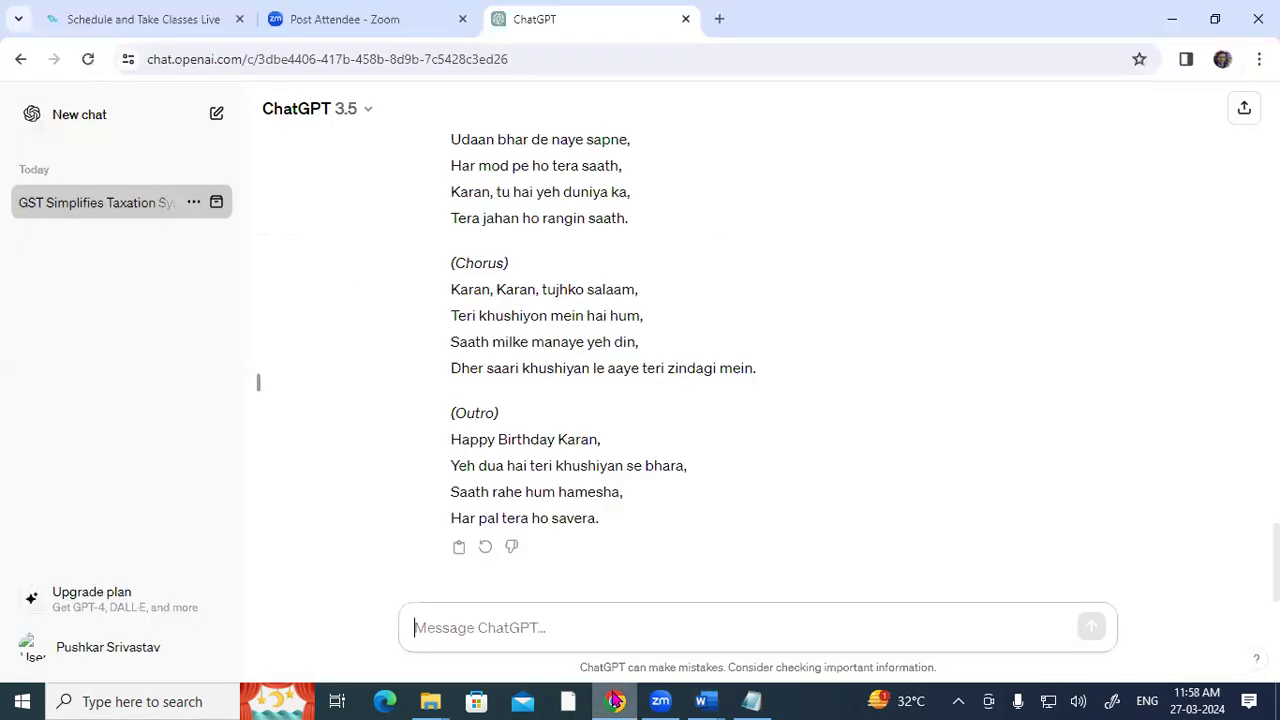